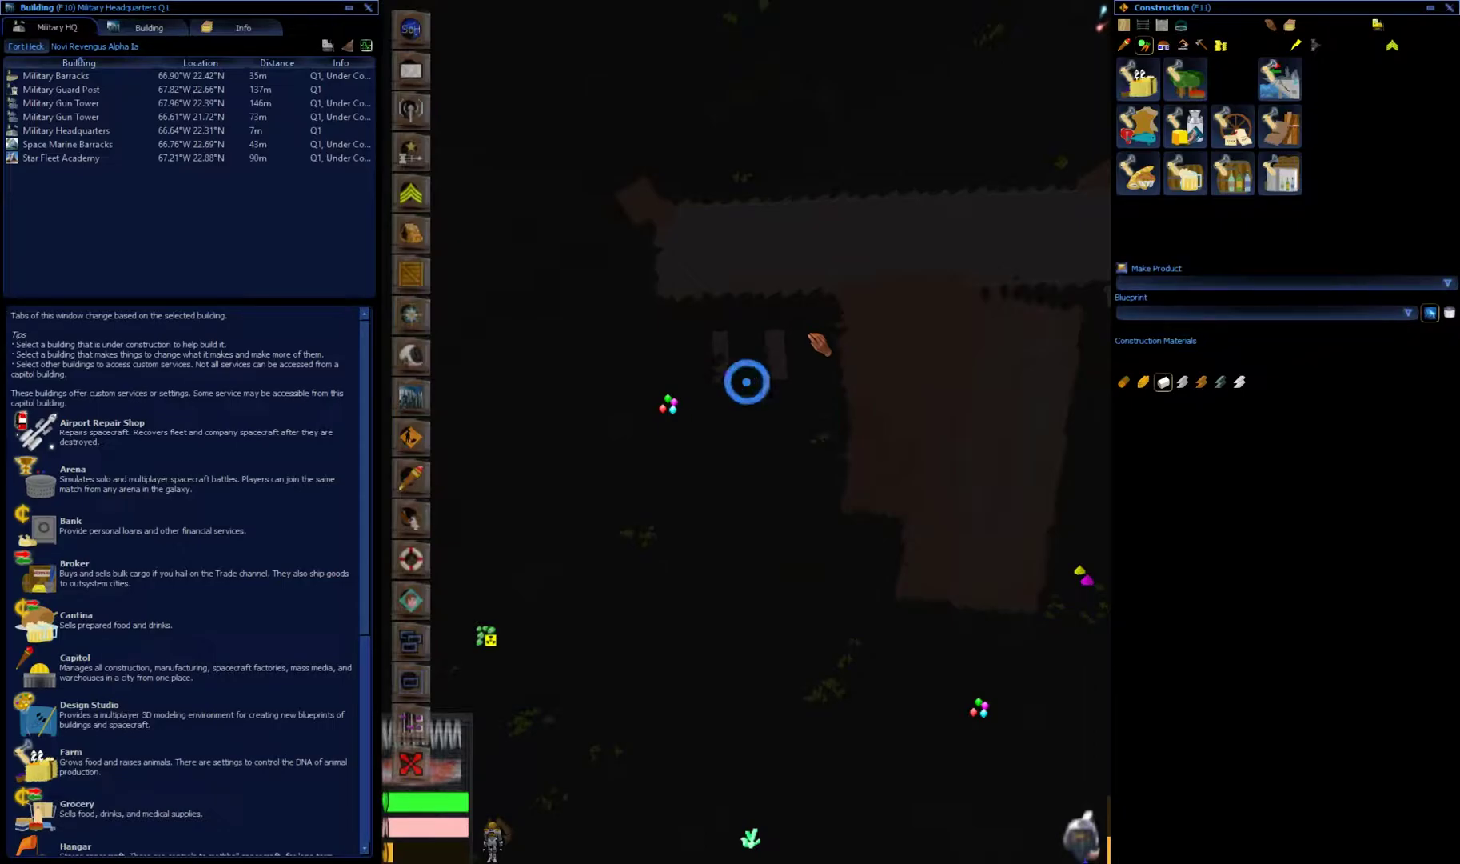
# Choose the Brewery and position and confirm its footprint on the map
pyautogui.click(1376, 24)
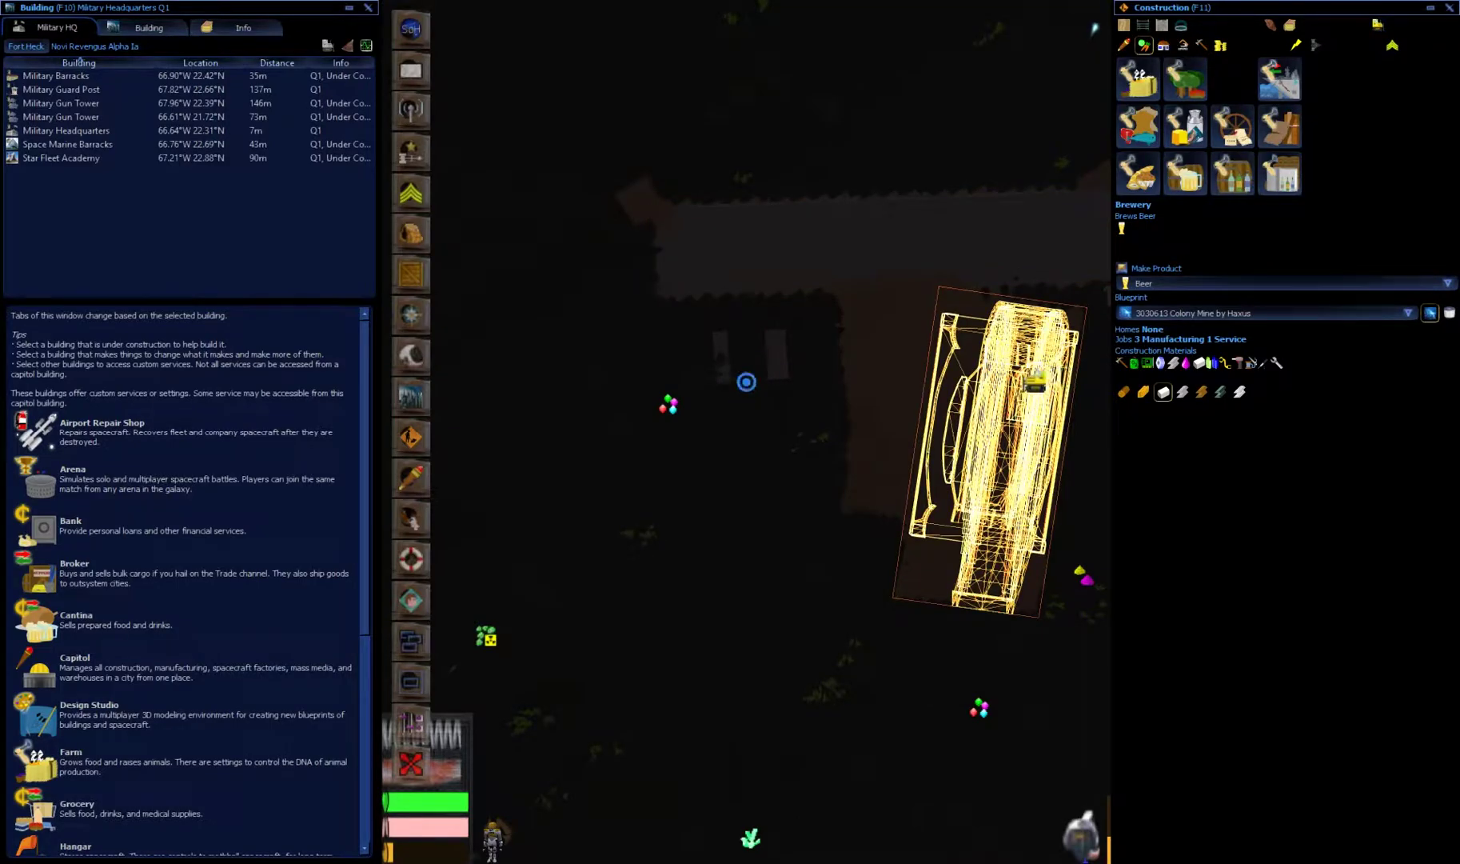
pyautogui.click(918, 339)
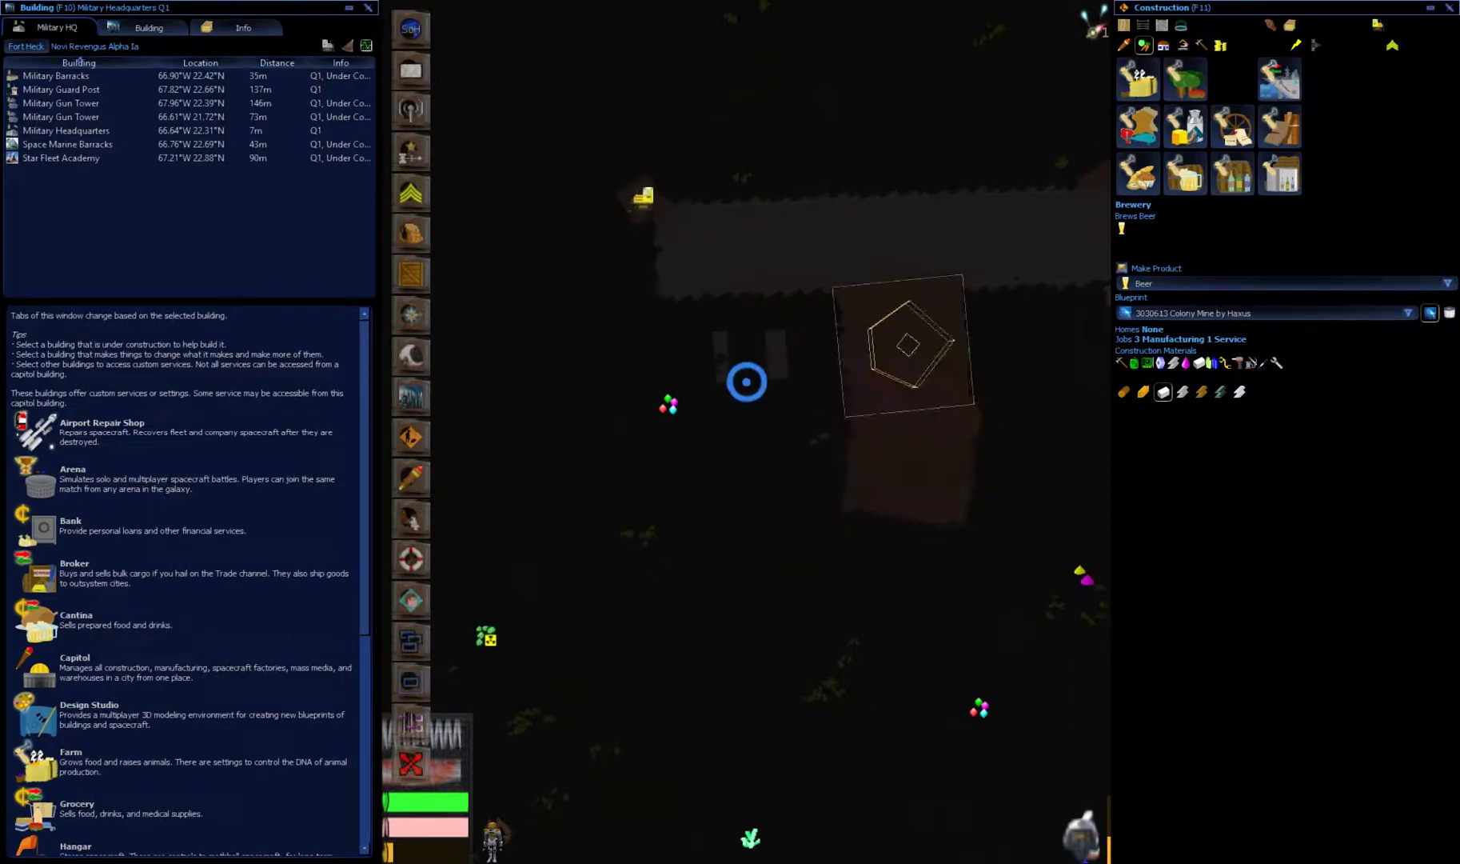
pyautogui.click(650, 190)
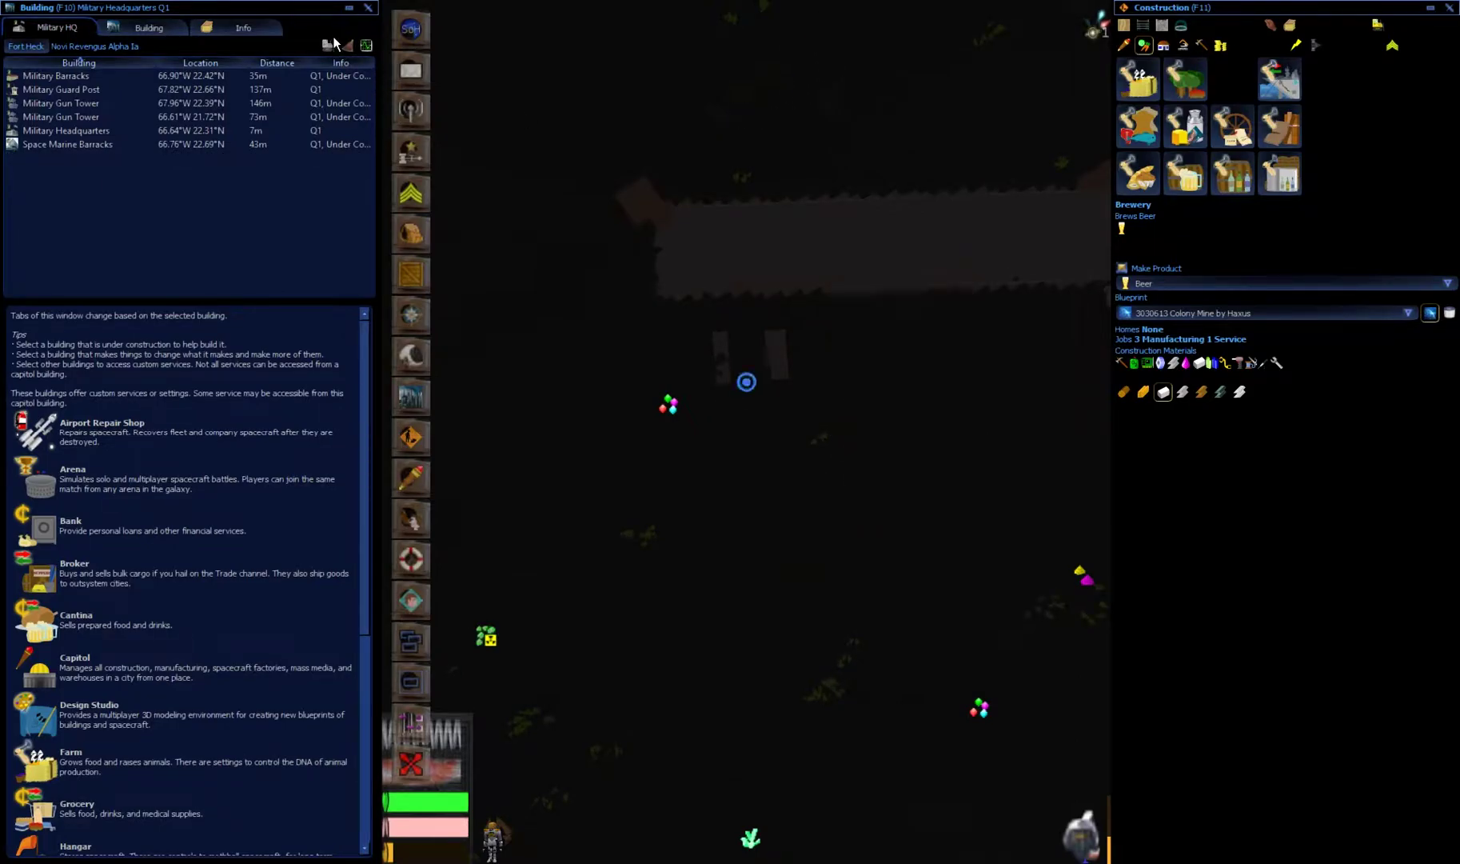
# Filter the military buildings list to three entries and show the Military Headquarters details
pyautogui.click(279, 134)
pyautogui.click(269, 142)
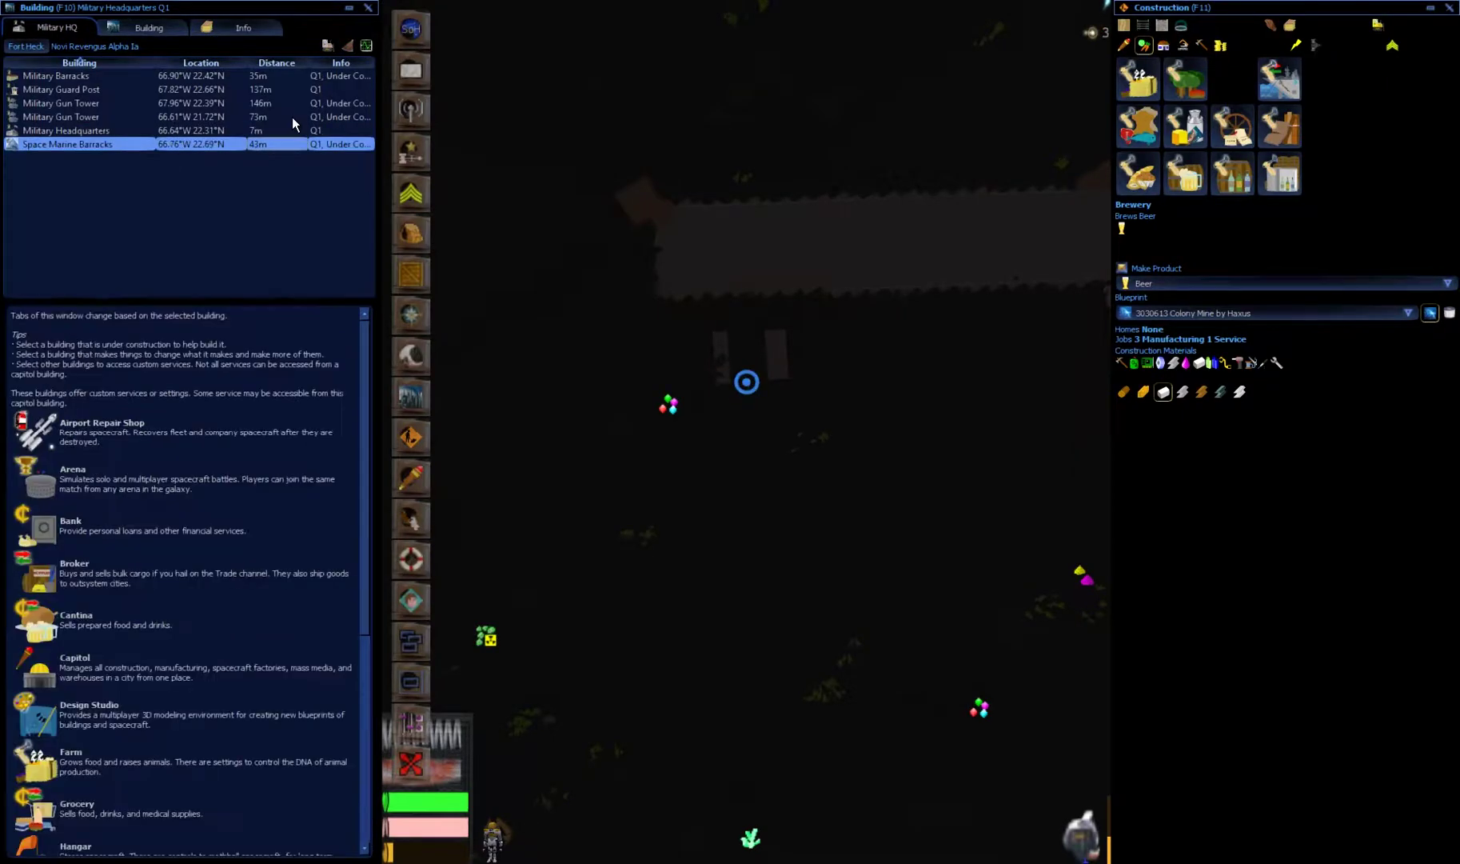
pyautogui.click(348, 48)
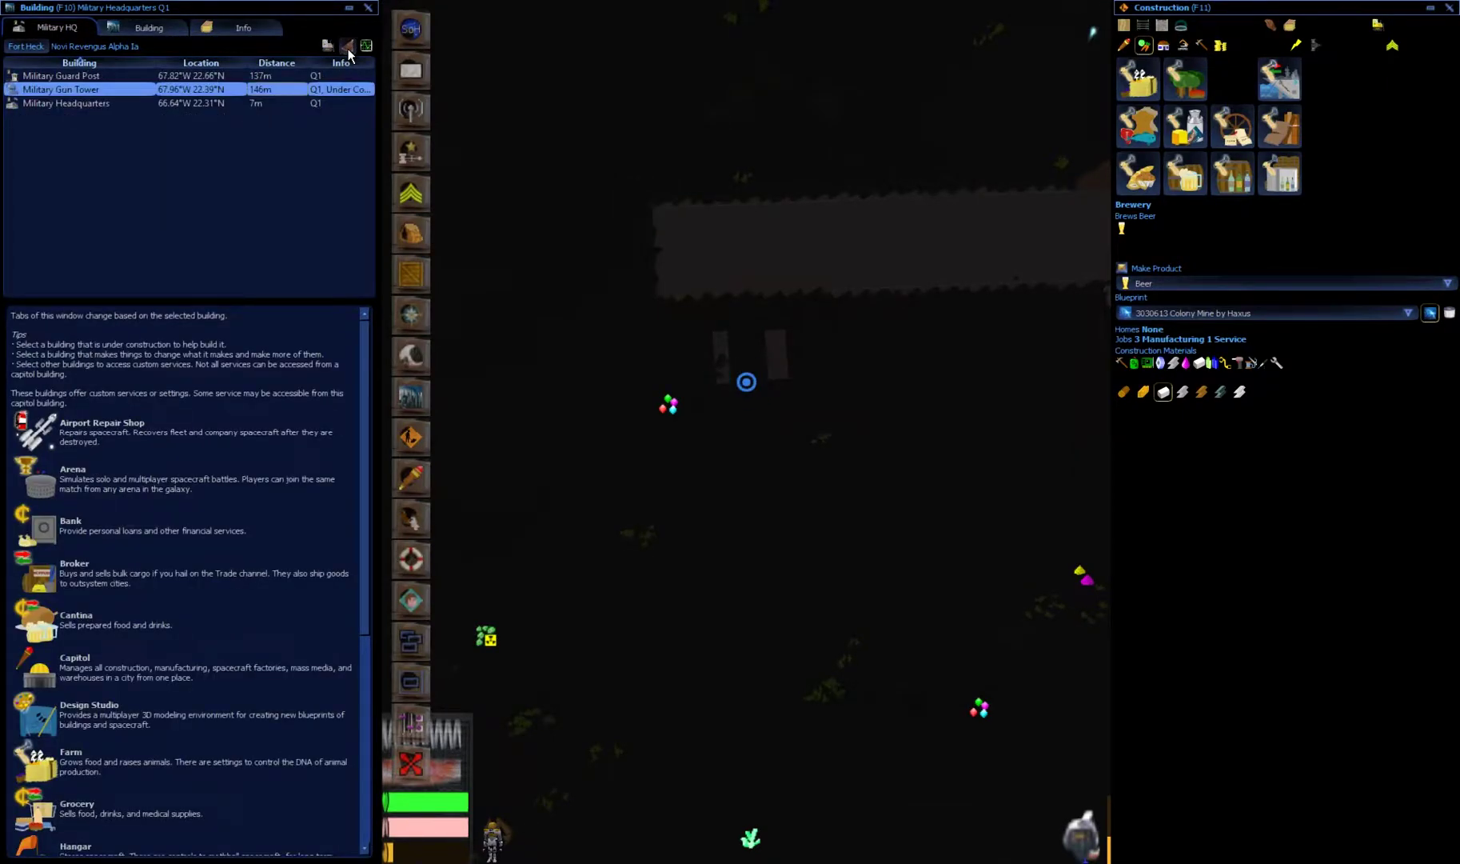
pyautogui.click(130, 101)
# Step through the Military Gun Tower materials and Guard Post details, then return to Military Headquarters
pyautogui.press('Up')
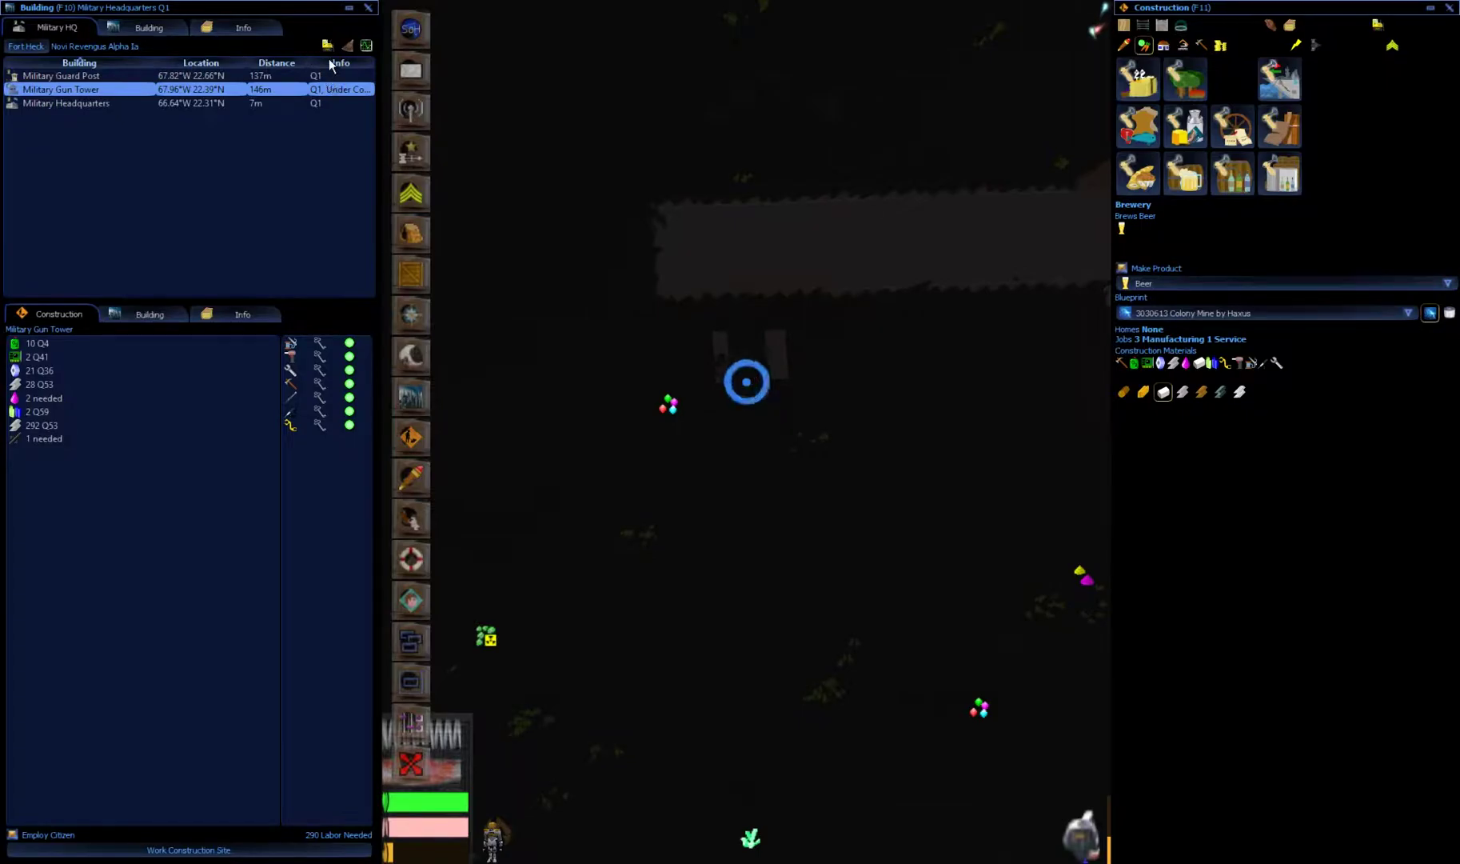
pyautogui.press('Up')
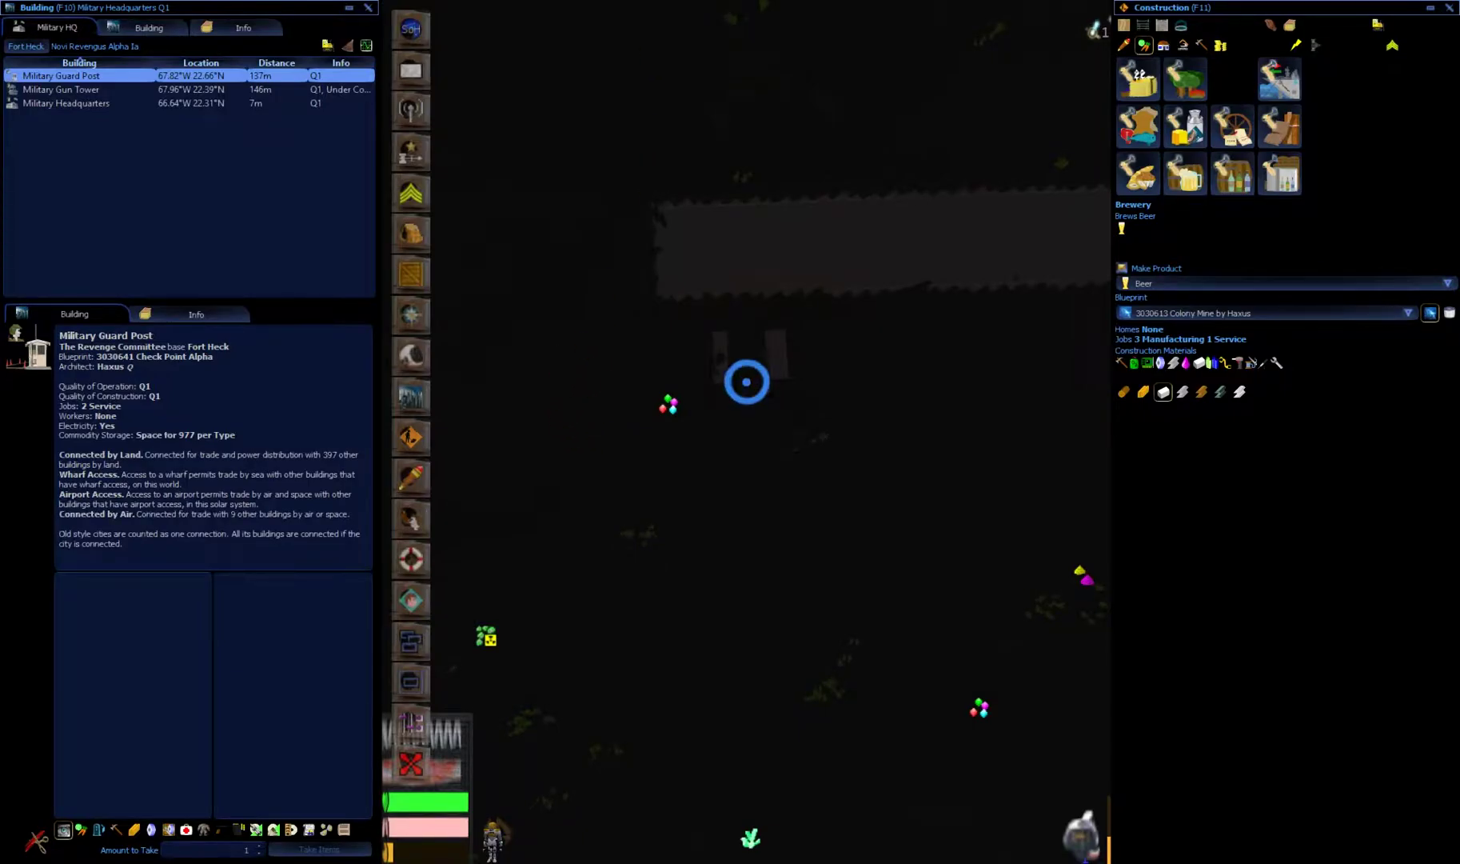
pyautogui.click(244, 104)
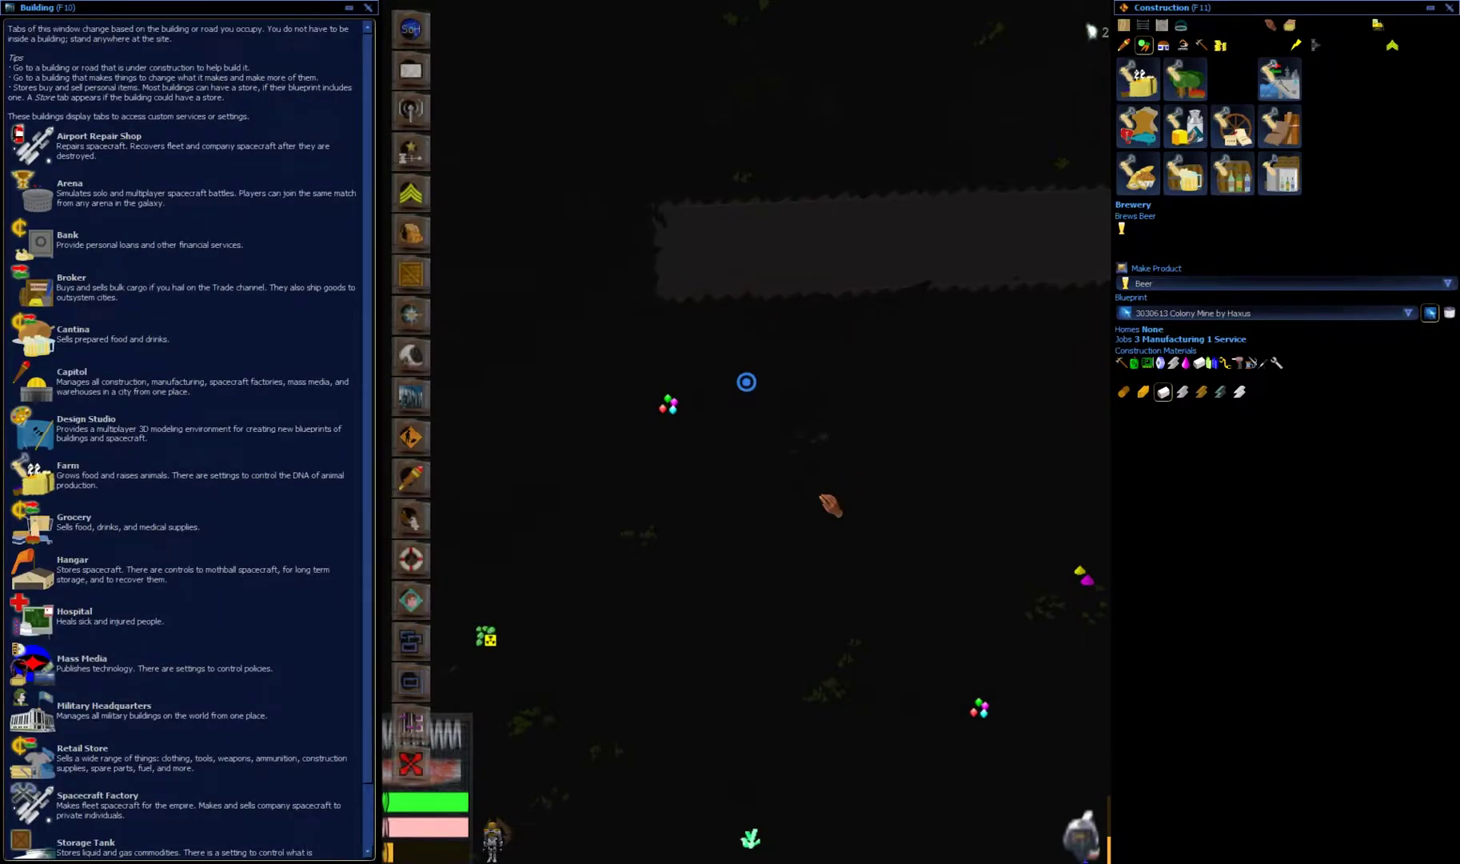
pyautogui.press('Left')
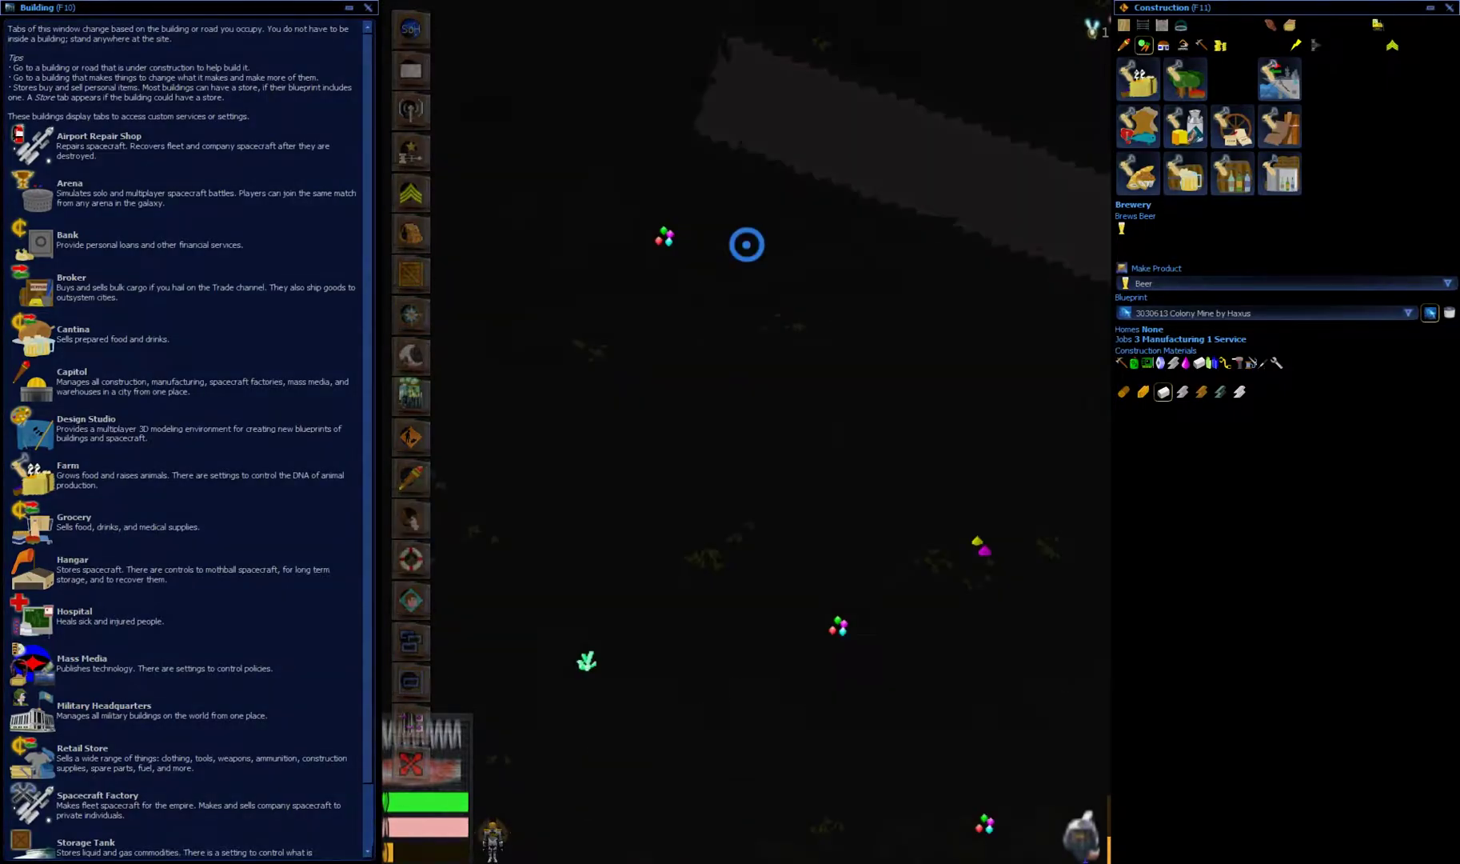
# Exit the map to first-person view and begin a new hull extrusion in the 3D editor
pyautogui.press('Left')
pyautogui.press('Escape')
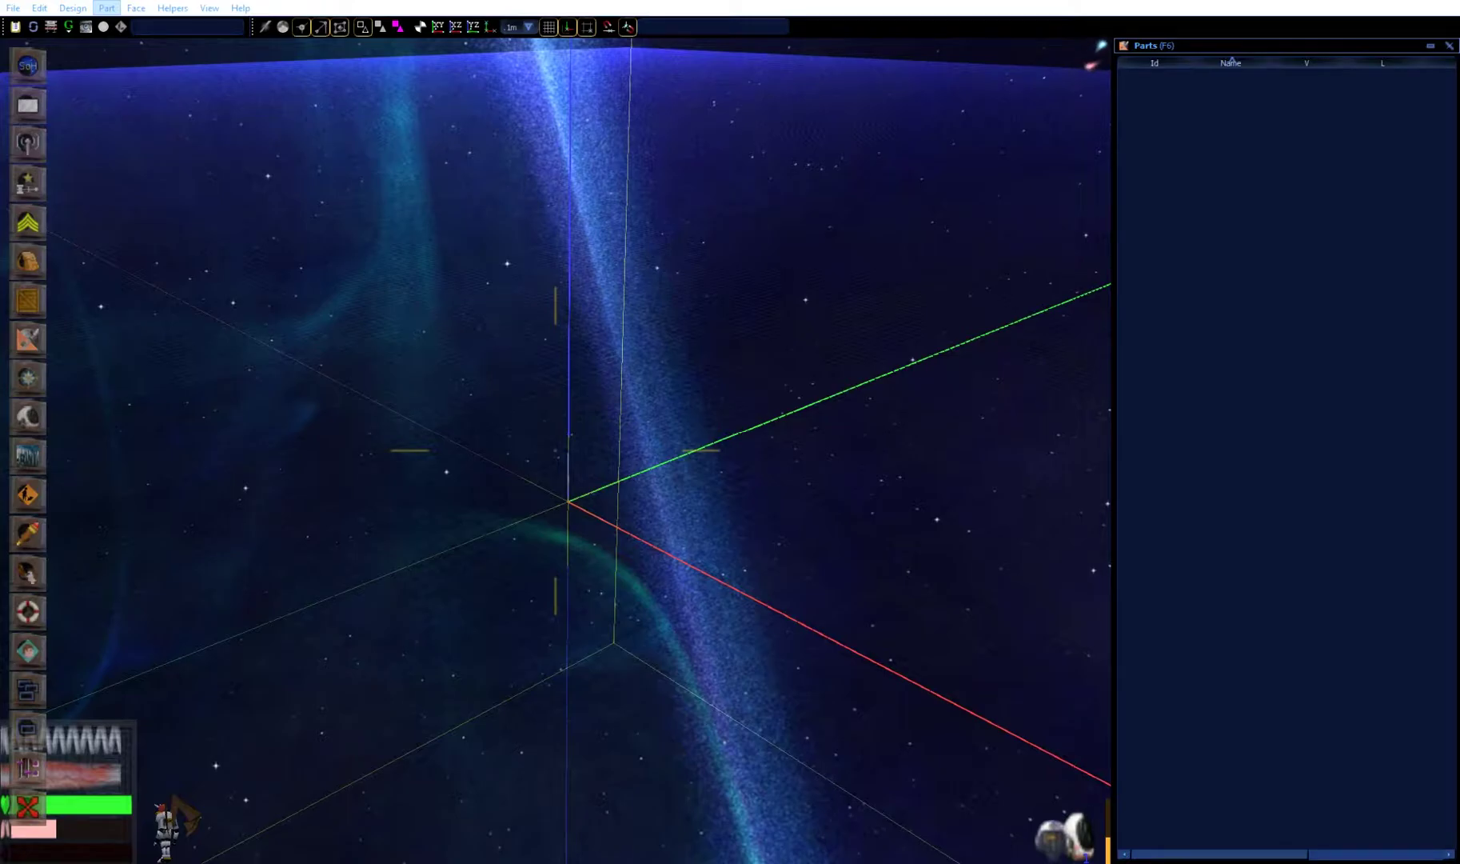
pyautogui.click(260, 39)
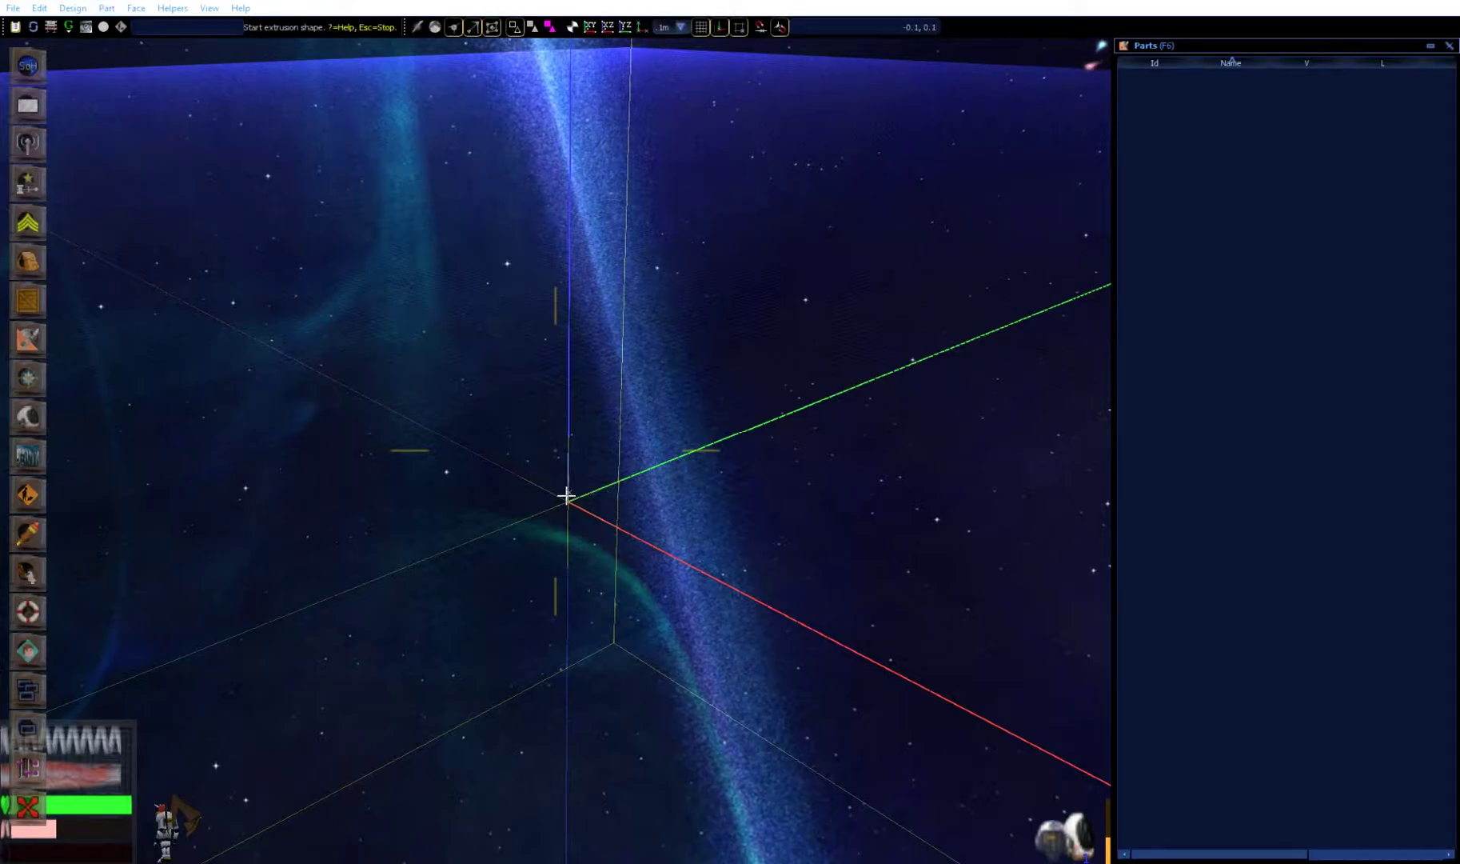
# Orient the editor camera and place hull outline points at 0,20, 7,0 and 0,-20 metres
pyautogui.press('Right')
pyautogui.press('Right')
pyautogui.press('Right')
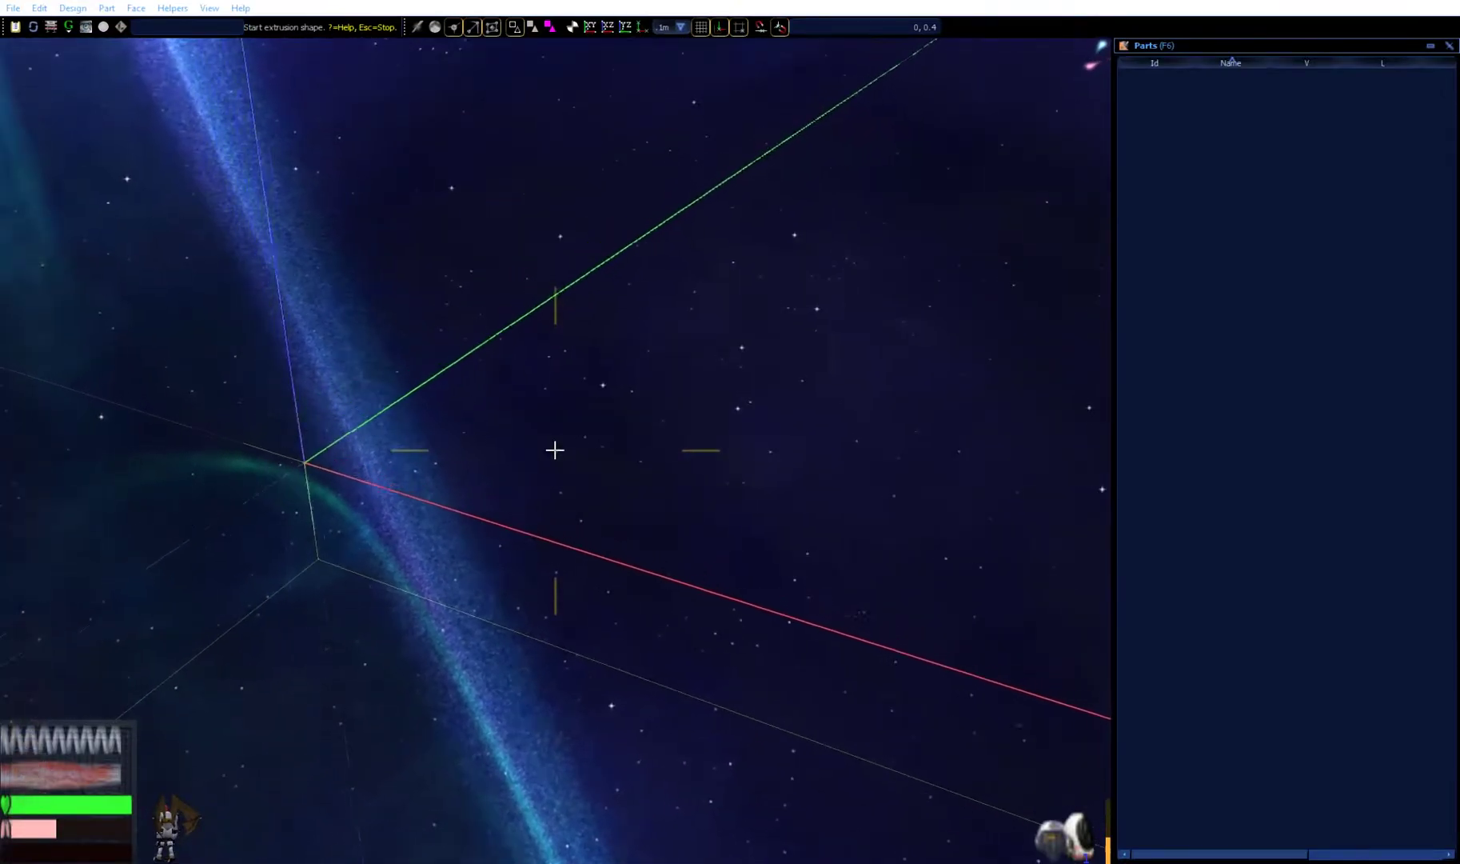
pyautogui.press('Left')
pyautogui.press('Left')
pyautogui.press('Up')
pyautogui.press('Up')
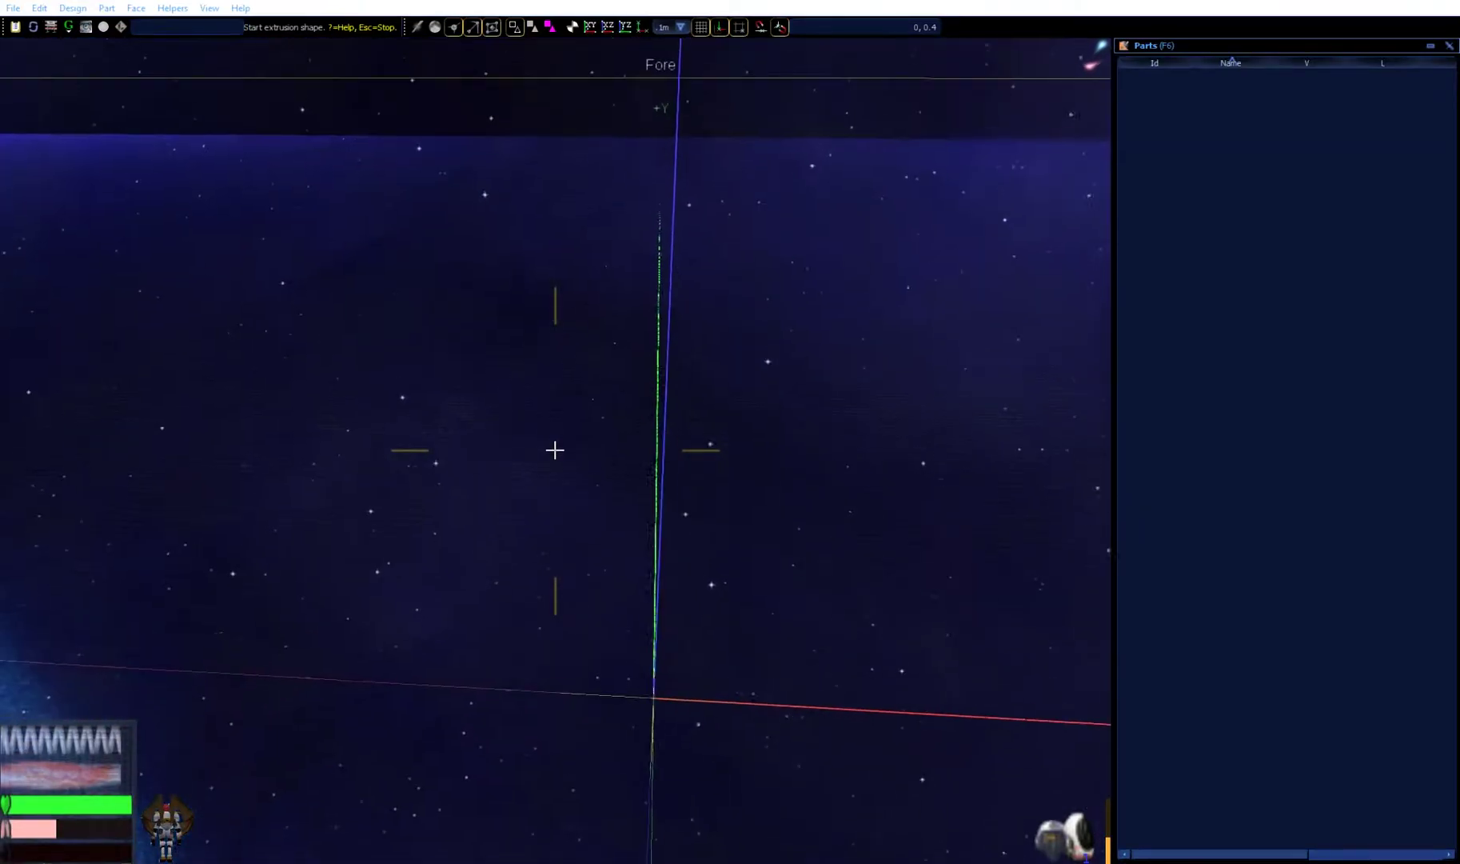
pyautogui.press('Up')
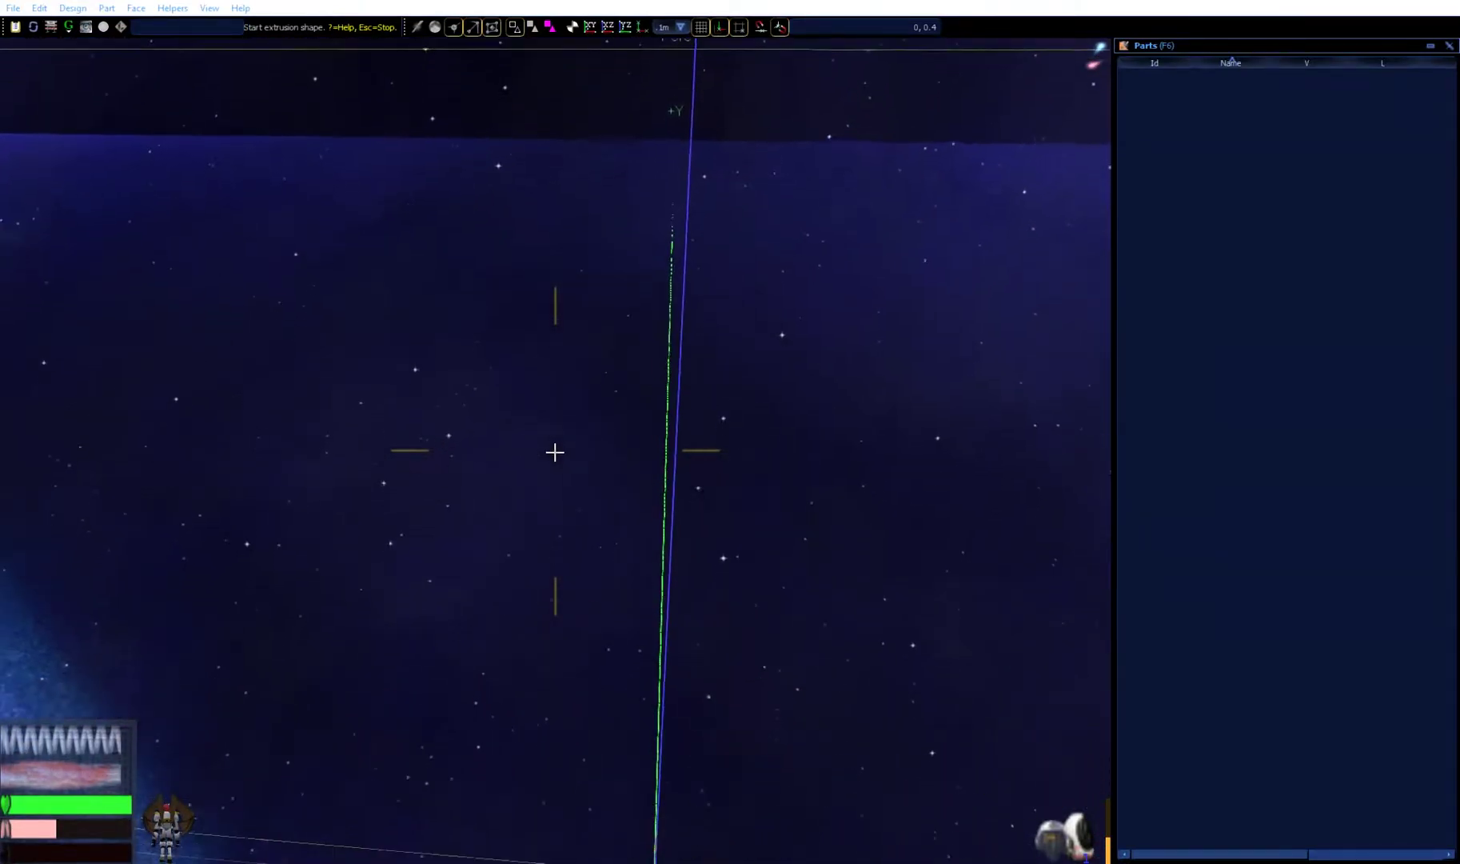
pyautogui.press('Down')
pyautogui.press('Right')
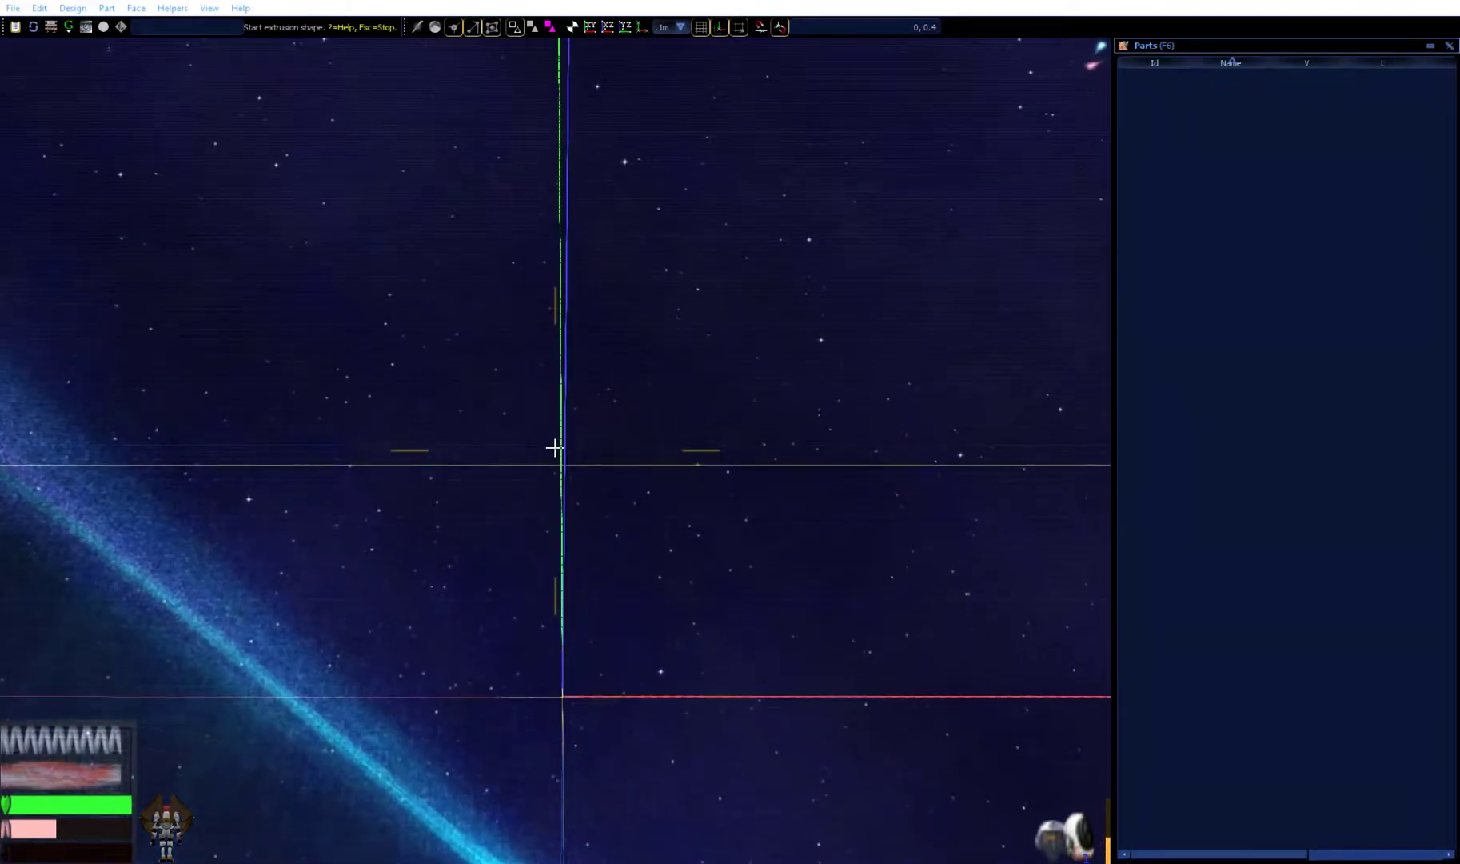
pyautogui.press('Left')
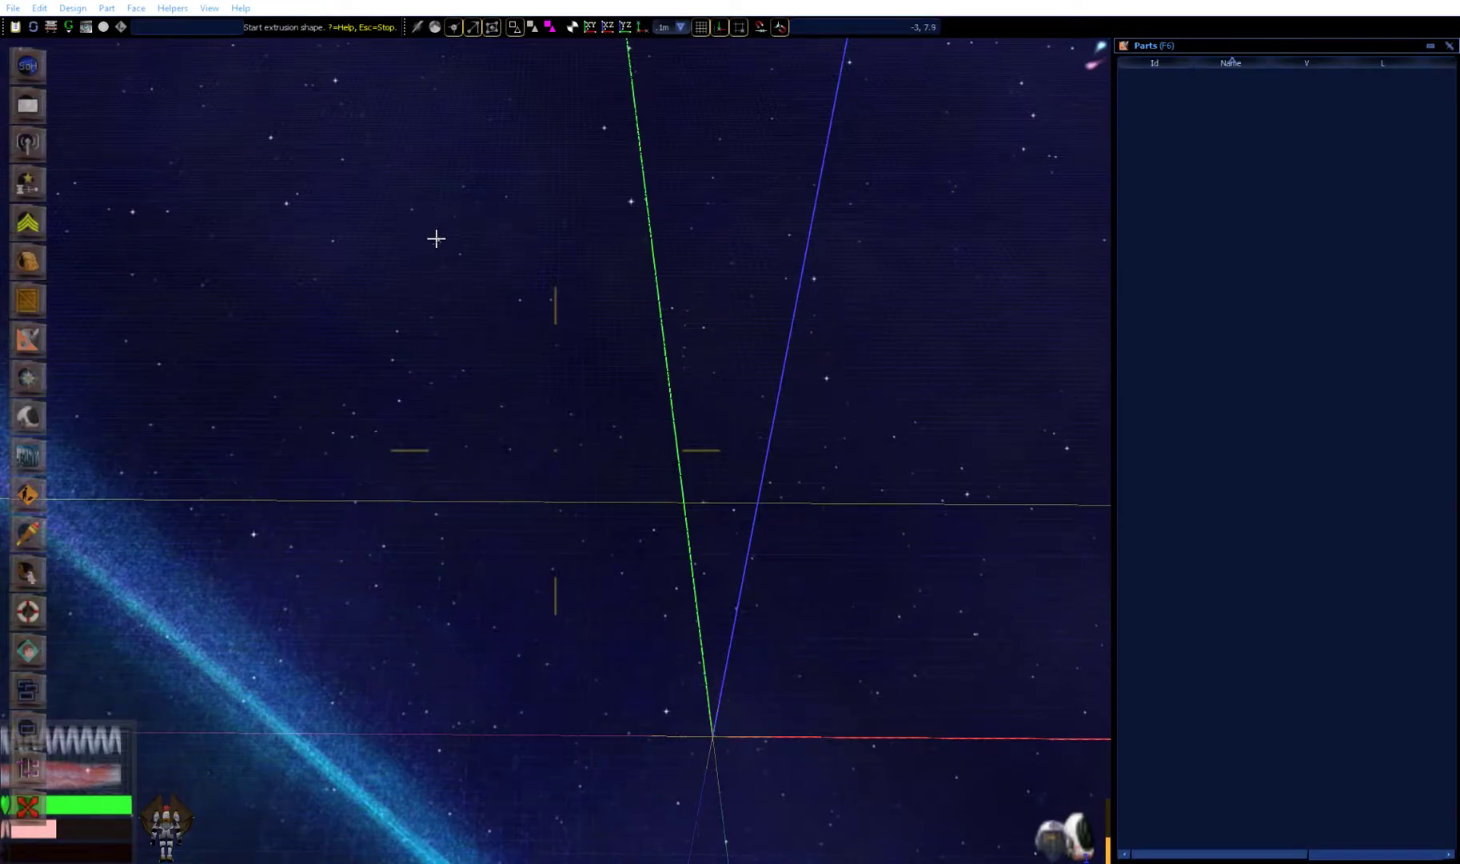
pyautogui.click(437, 236)
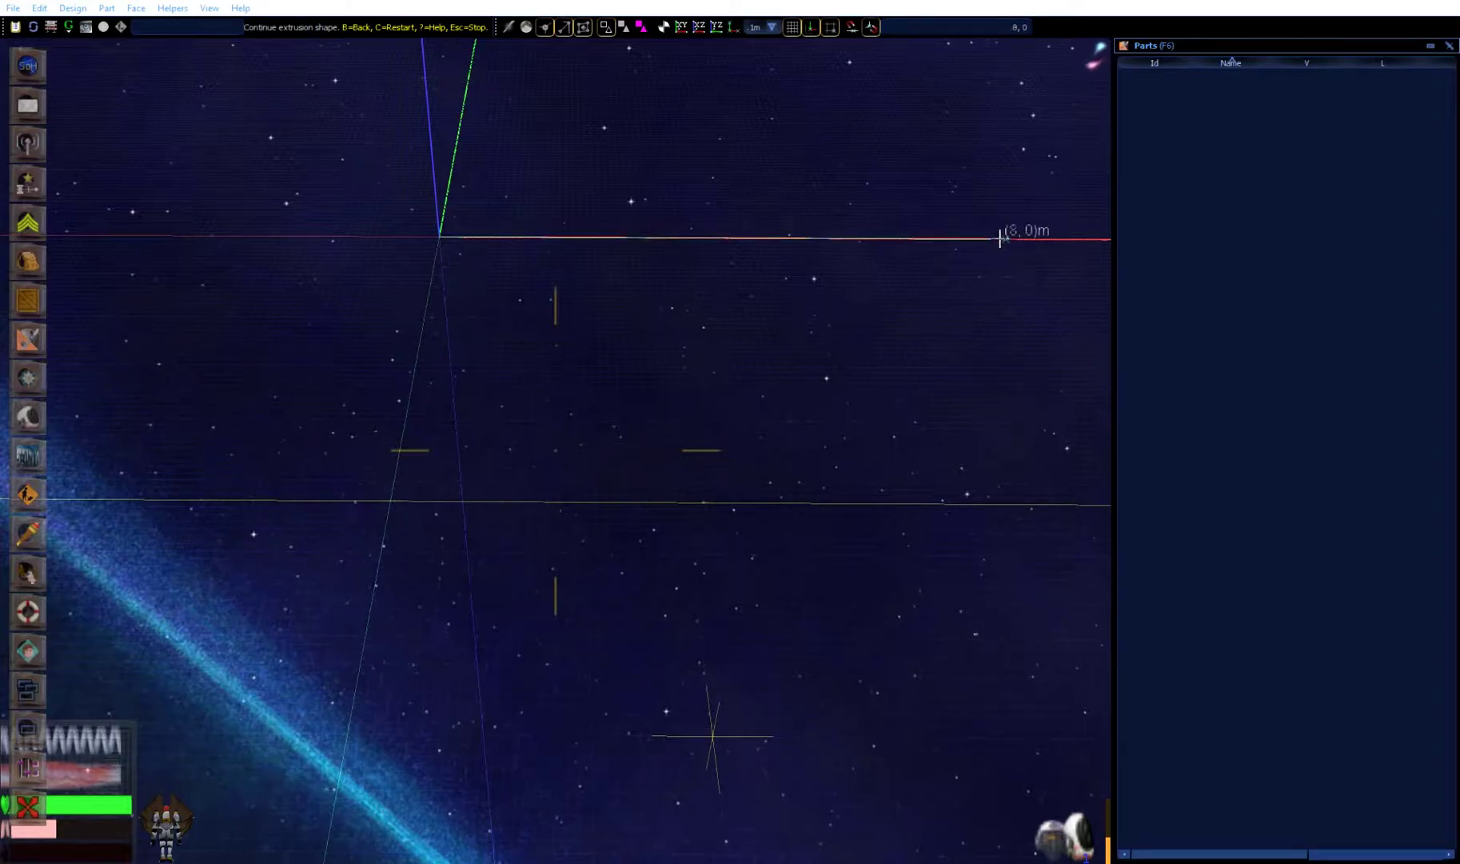
pyautogui.click(926, 238)
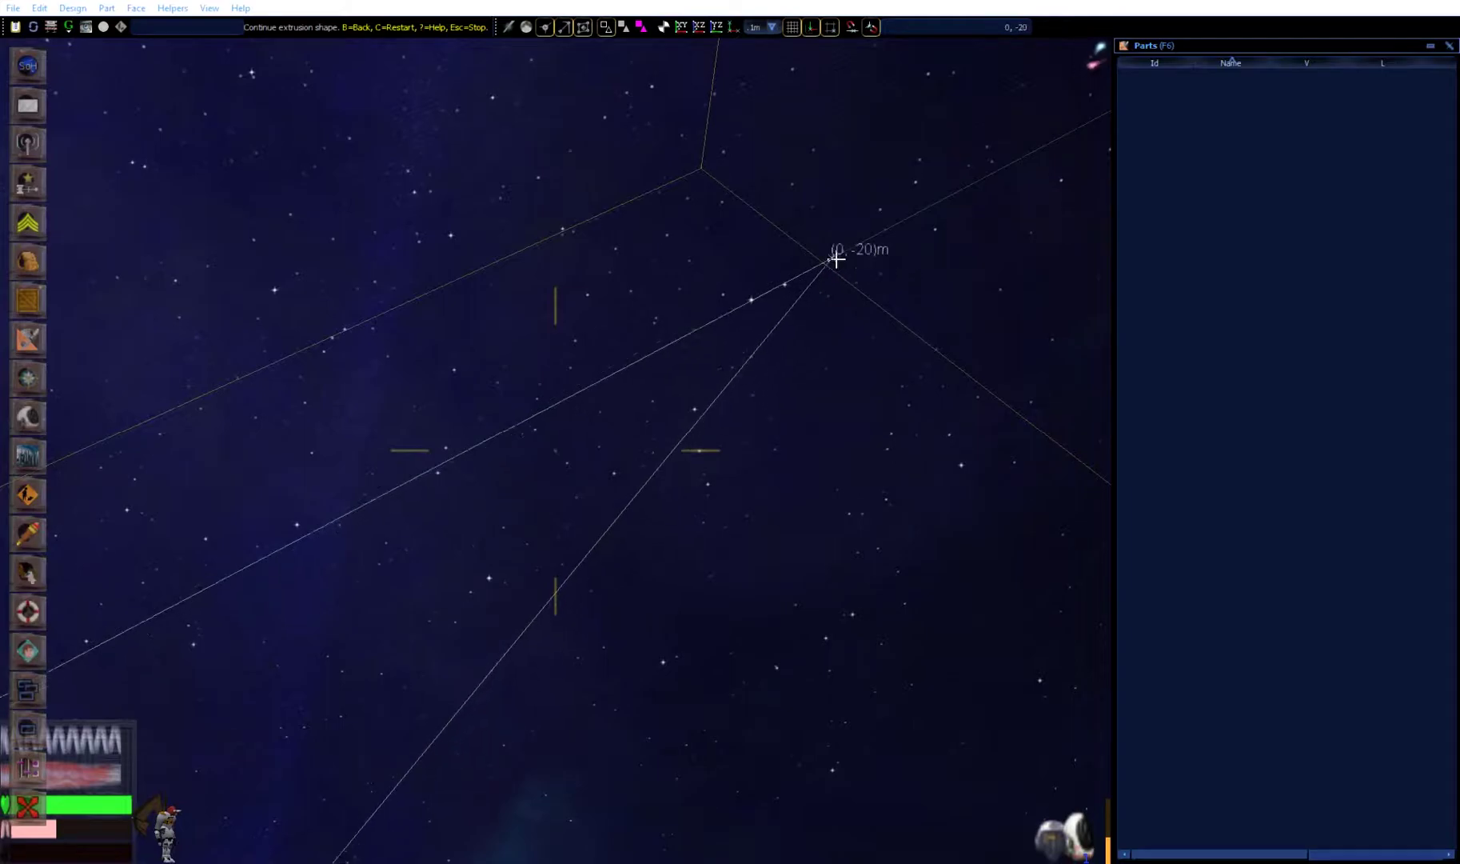
pyautogui.click(837, 258)
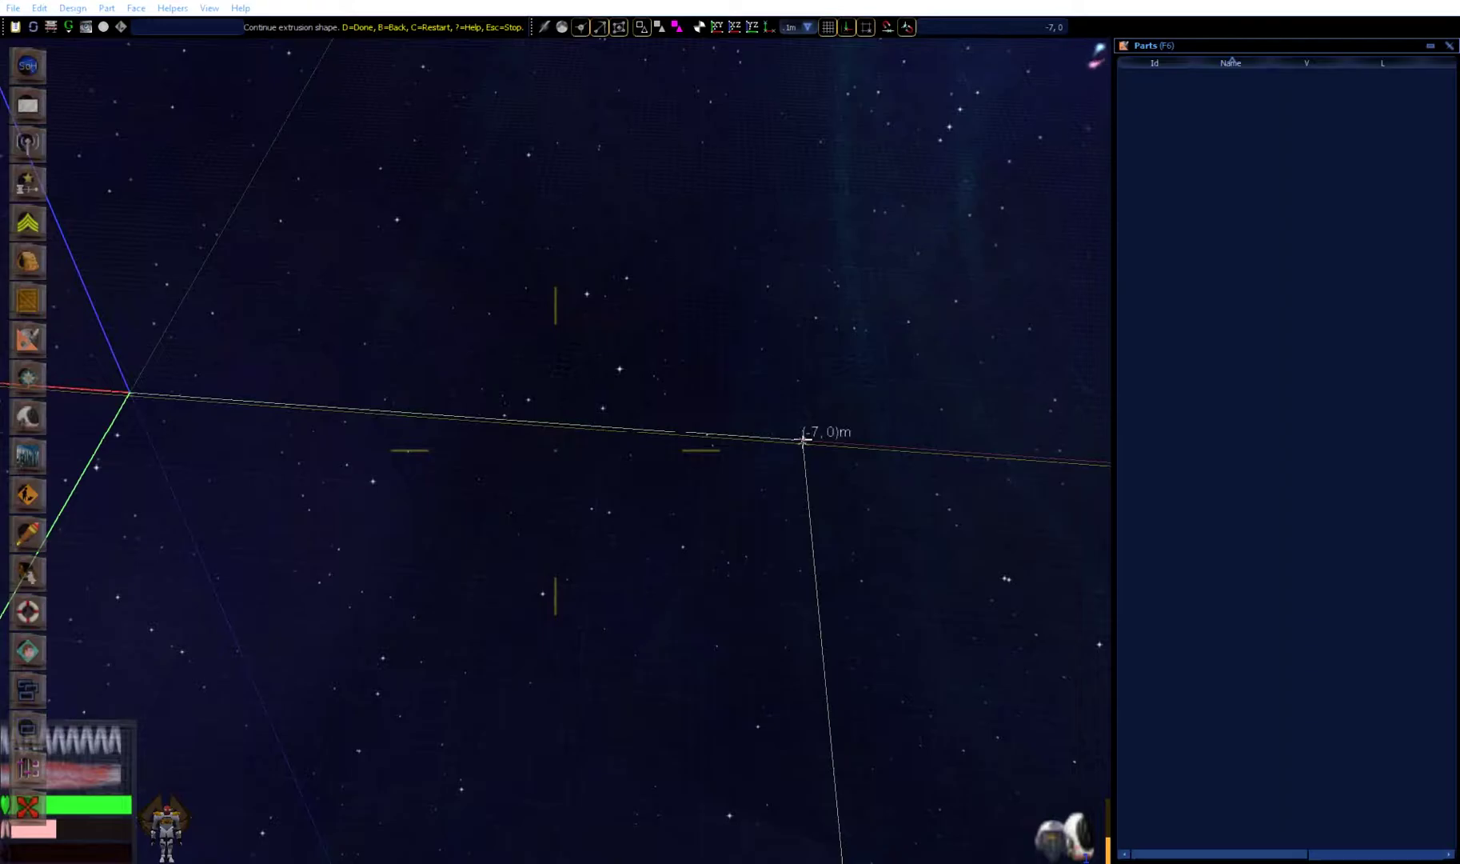
pyautogui.moveTo(802, 439)
pyautogui.mouseDown()
pyautogui.moveTo(555, 450)
pyautogui.moveTo(619, 433)
pyautogui.mouseUp()
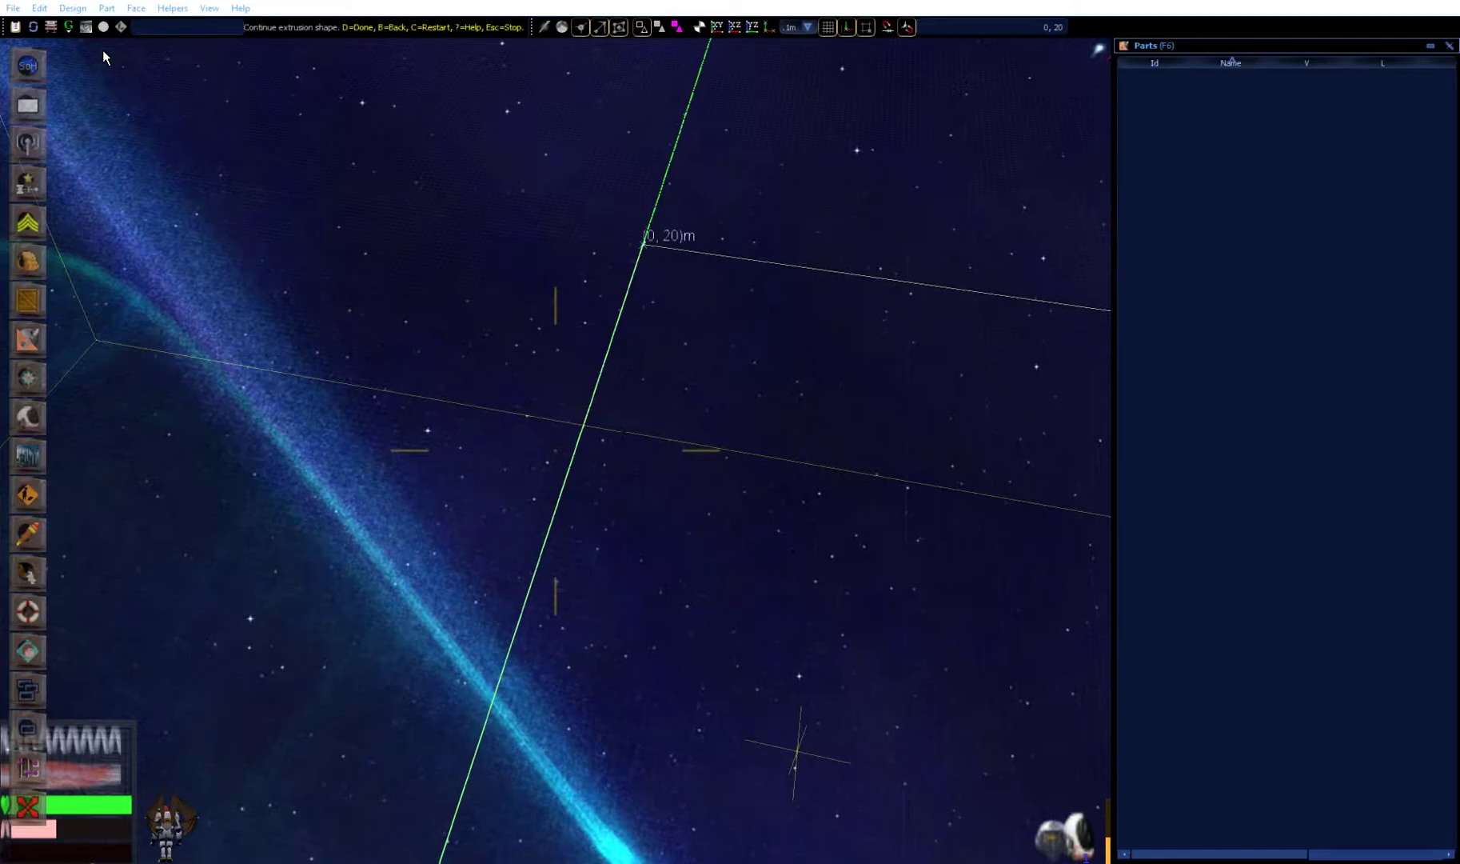
# Finish the extrusion into a Hull part, cancel a second extrusion, and orbit to inspect the hull
pyautogui.press('d')
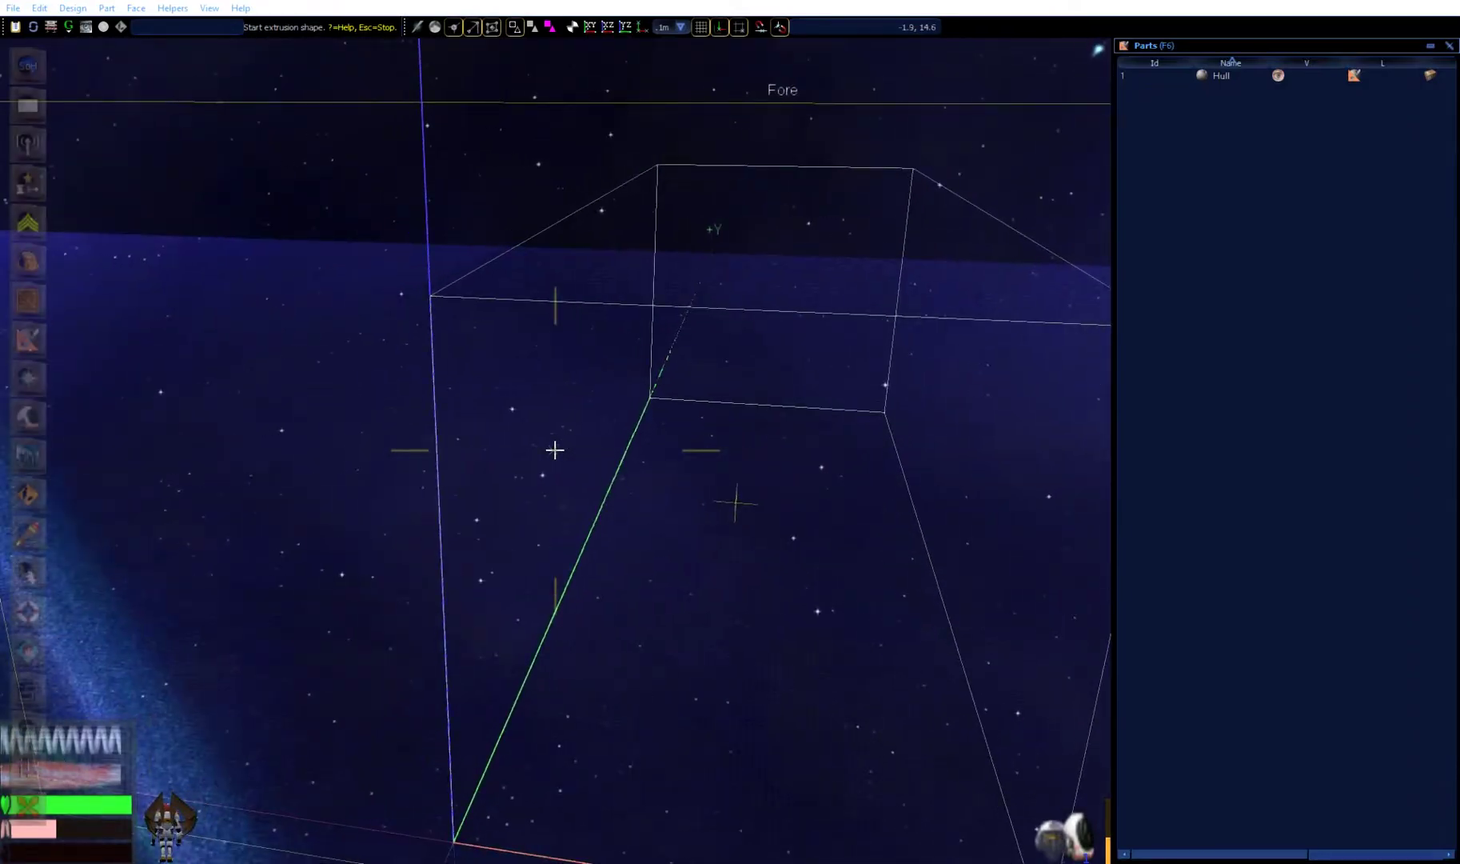
pyautogui.click(560, 446)
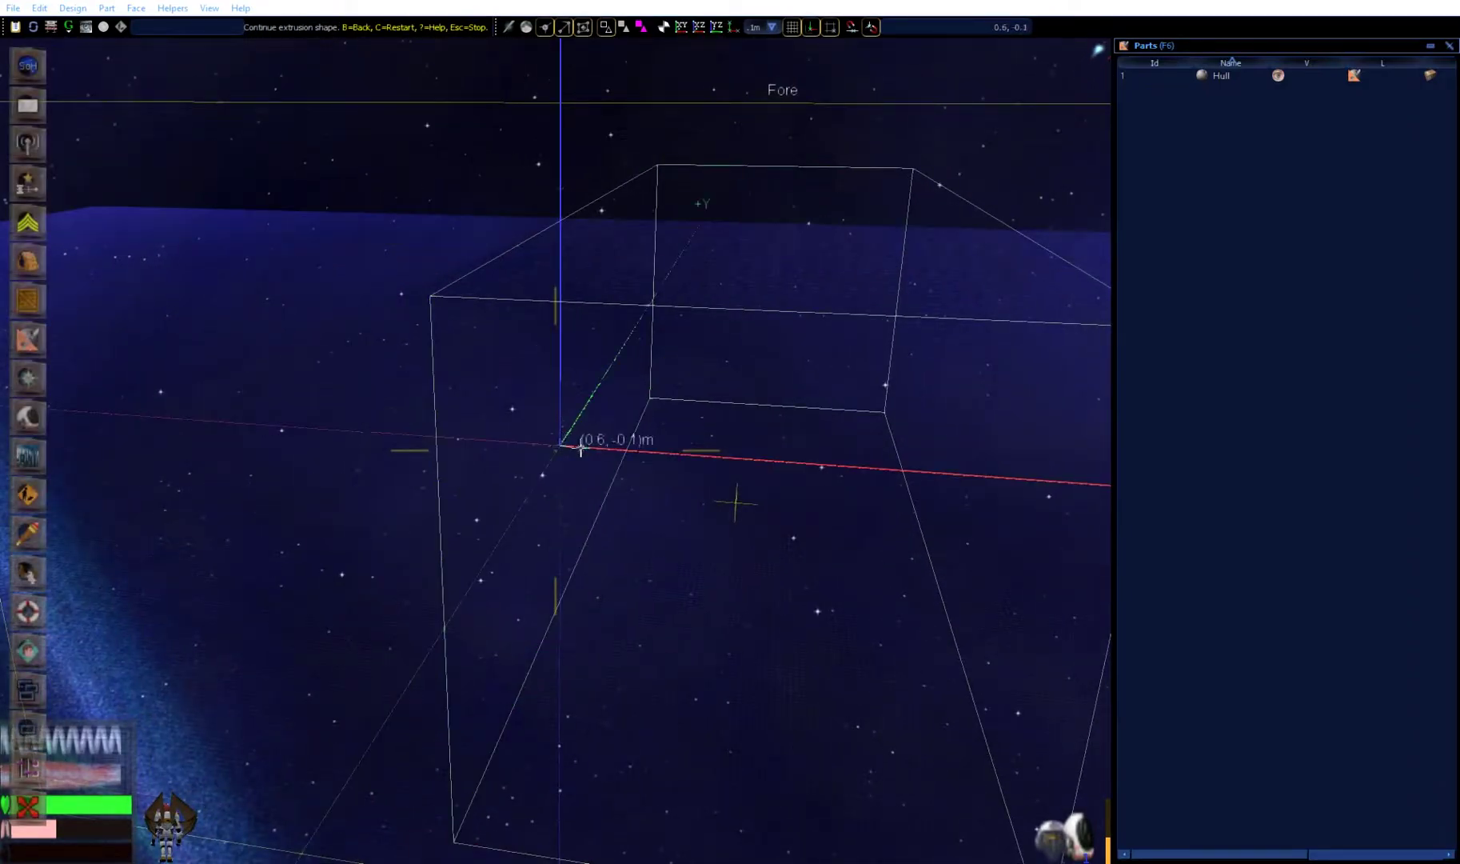
pyautogui.press('Escape')
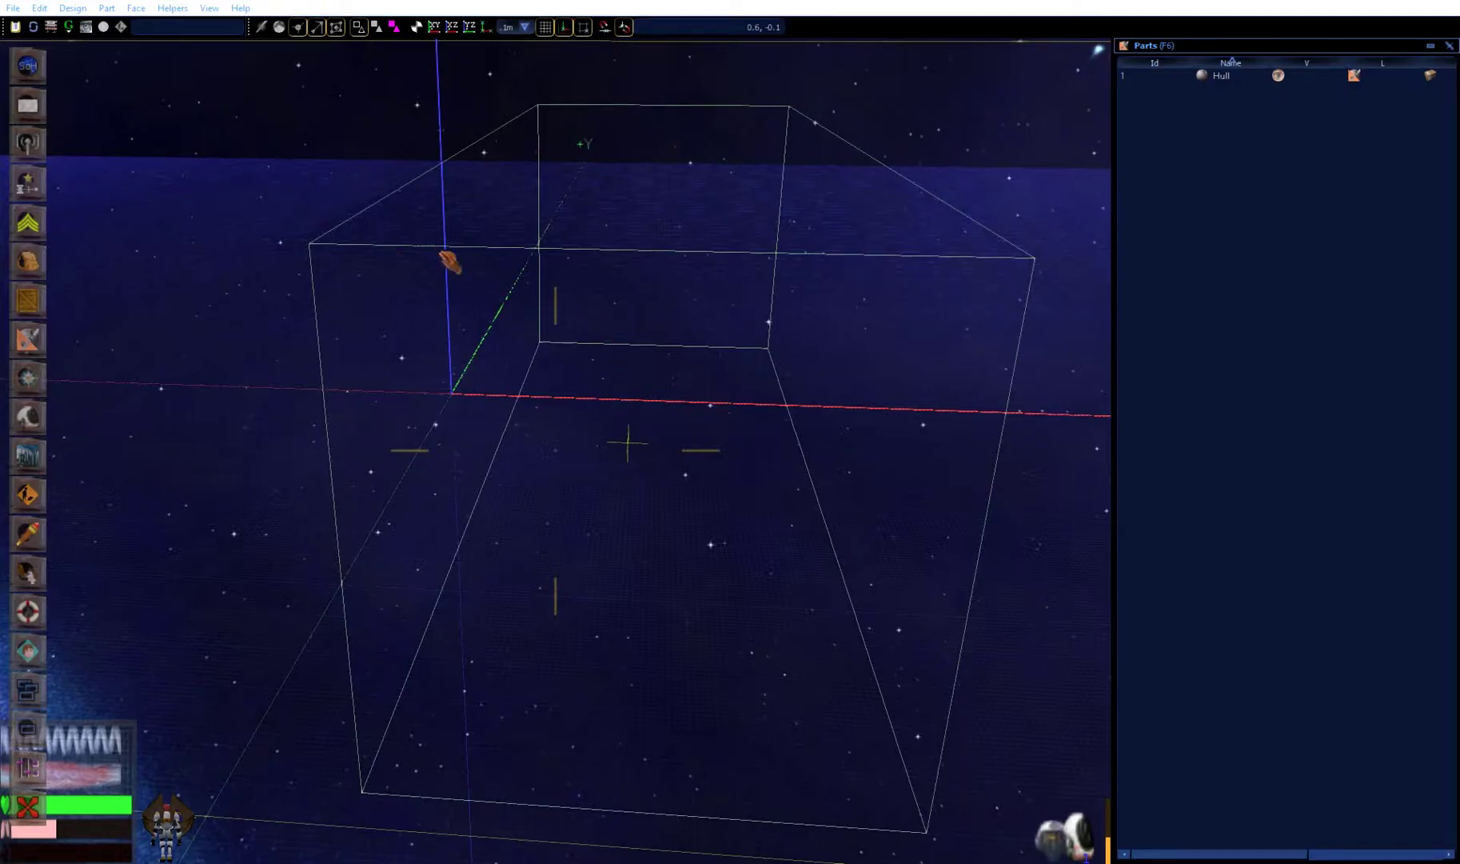
pyautogui.moveTo(602, 309)
pyautogui.mouseDown()
pyautogui.moveTo(560, 320)
pyautogui.moveTo(607, 312)
pyautogui.mouseUp()
pyautogui.moveTo(695, 452)
pyautogui.mouseDown()
pyautogui.moveTo(606, 443)
pyautogui.moveTo(545, 560)
pyautogui.moveTo(551, 501)
pyautogui.mouseUp()
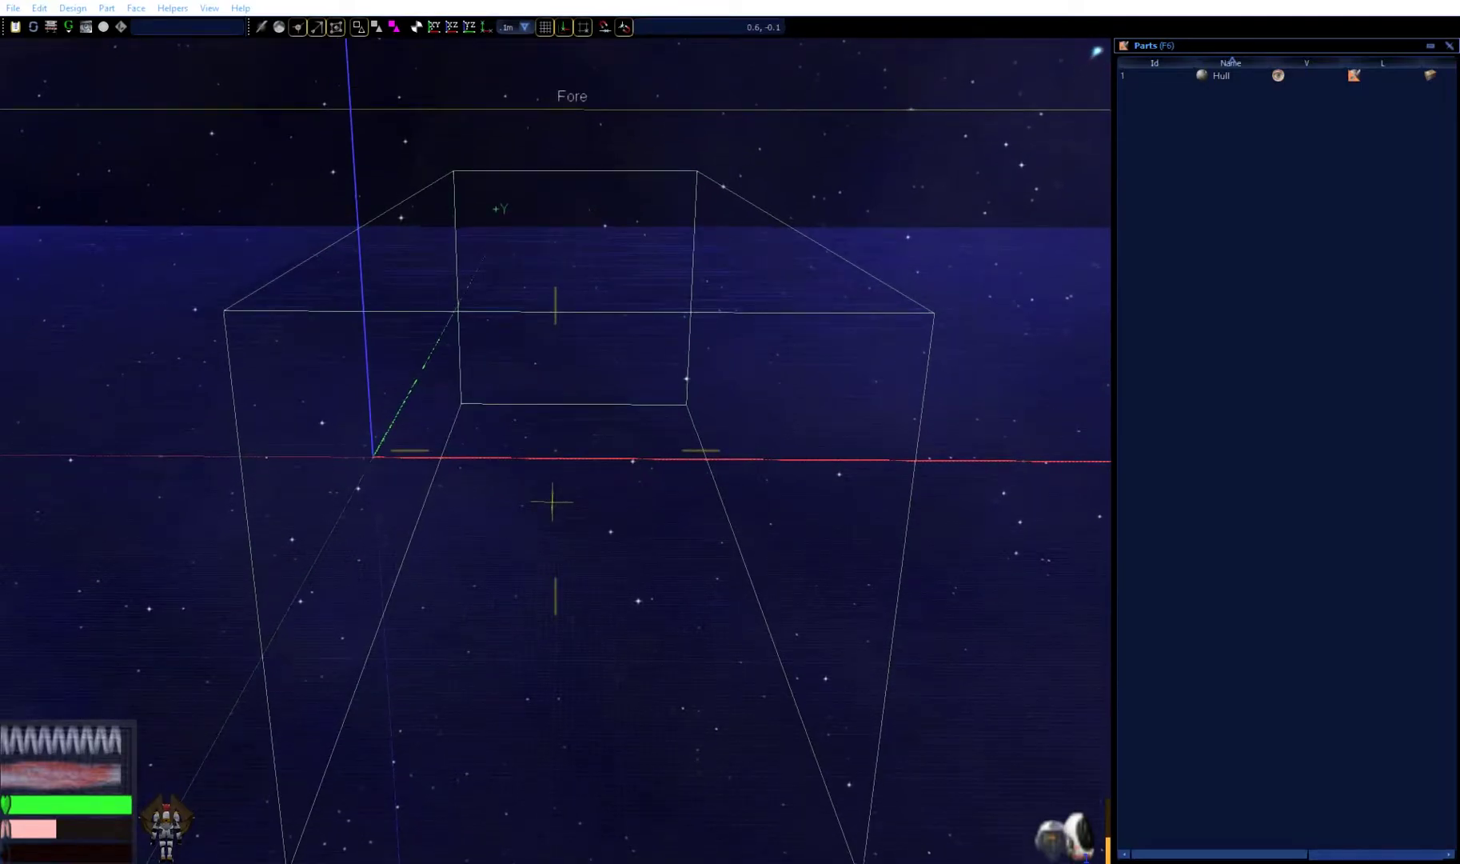
pyautogui.moveTo(552, 501)
pyautogui.mouseDown()
pyautogui.moveTo(561, 467)
pyautogui.moveTo(514, 141)
pyautogui.mouseUp()
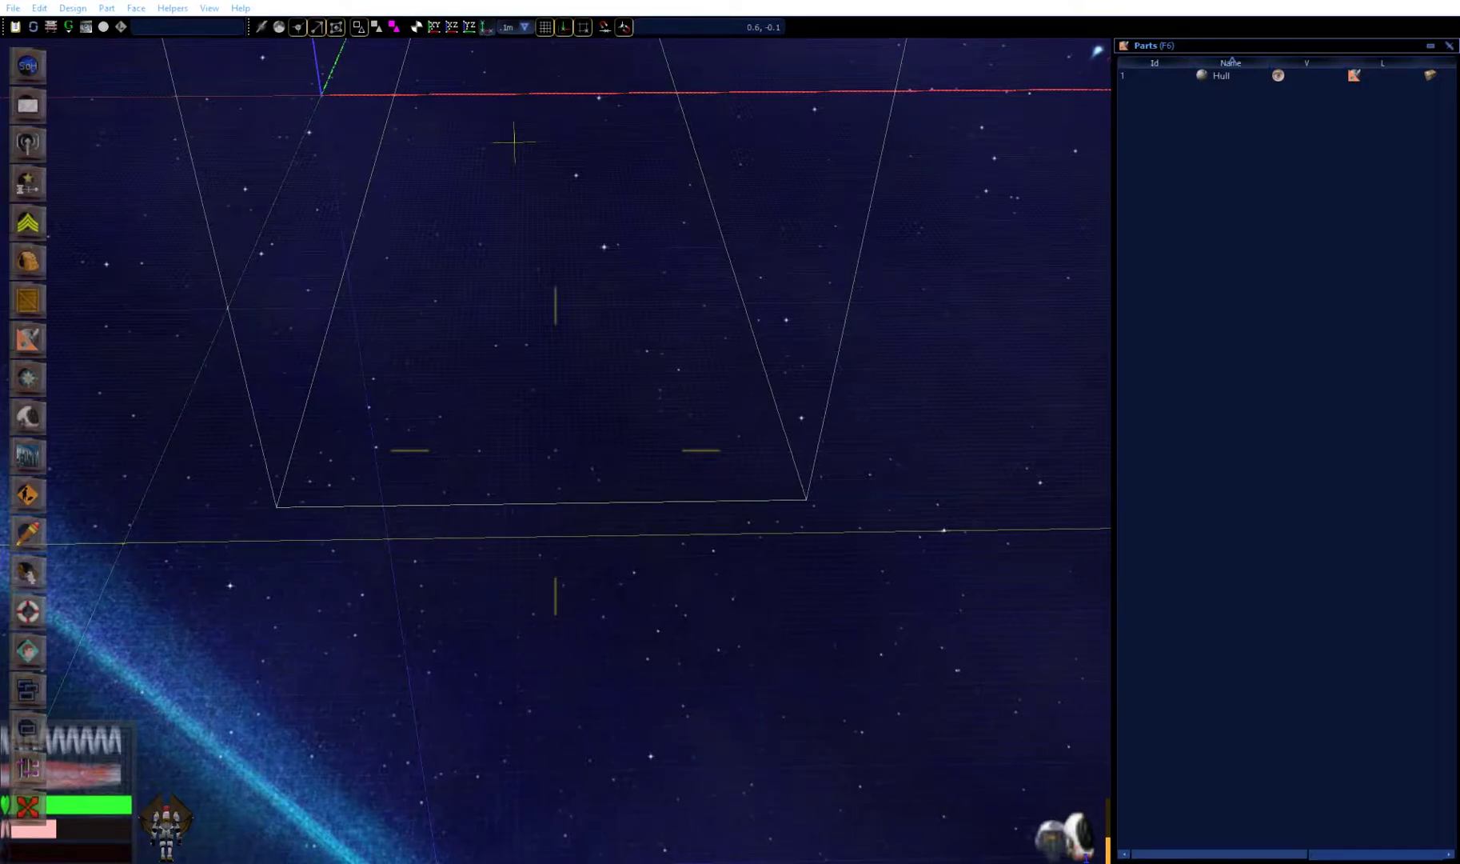
pyautogui.press('g')
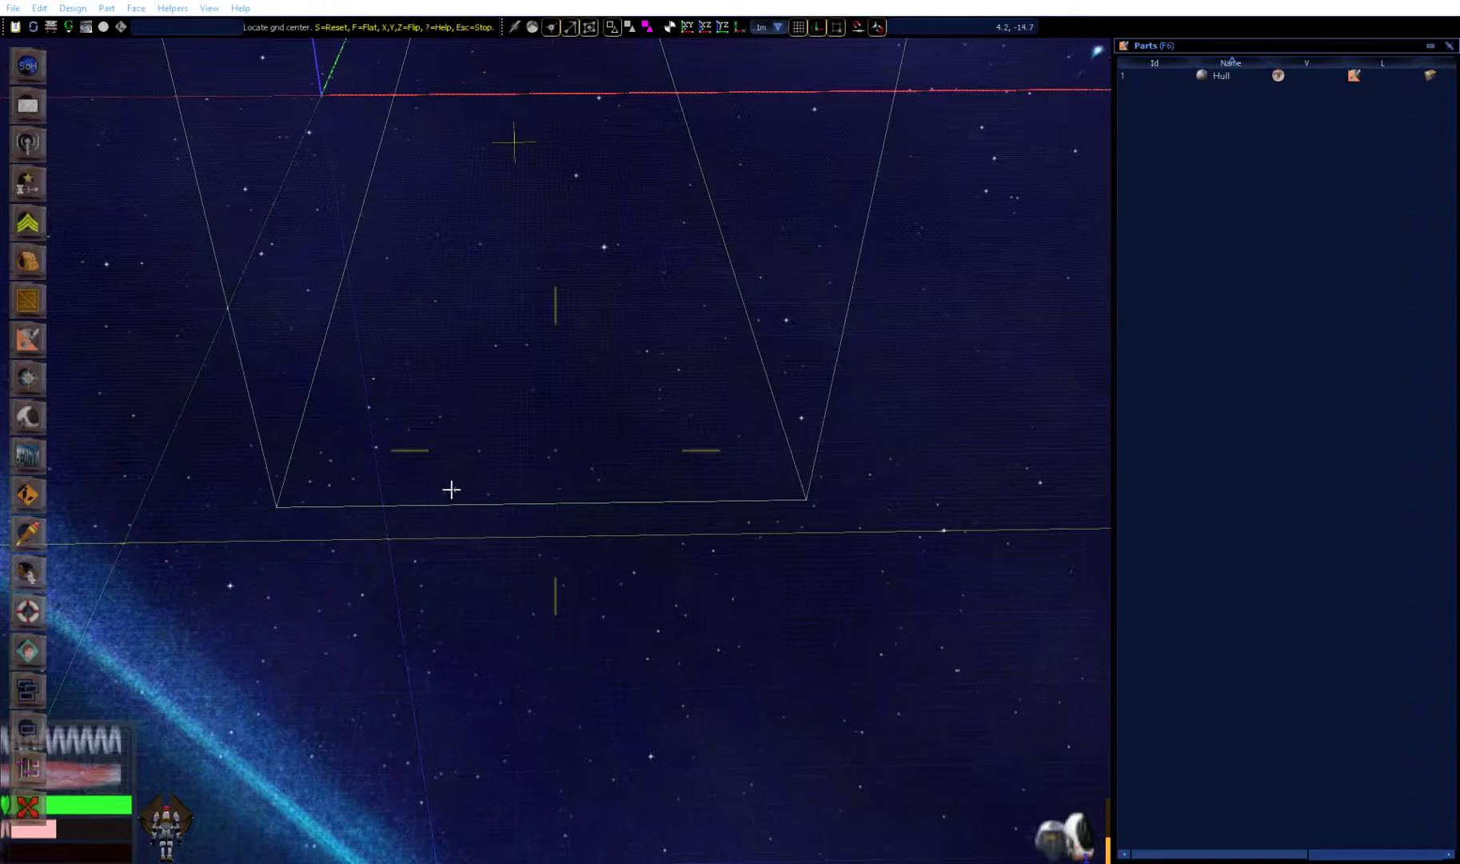
# Move the grid centre to the hull corner and align its X axis and plane along the edge
pyautogui.click(274, 505)
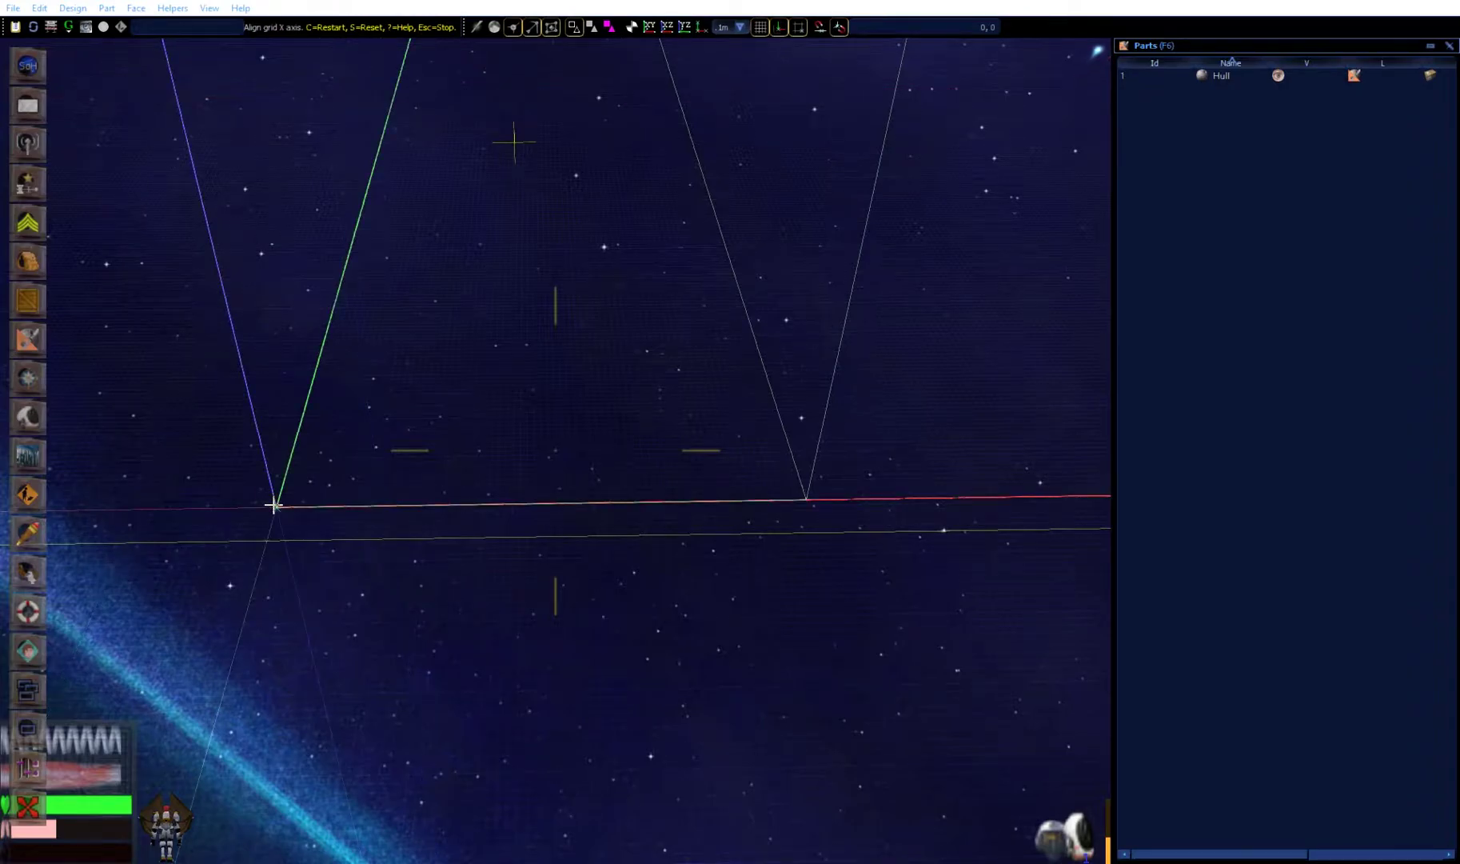
pyautogui.click(479, 502)
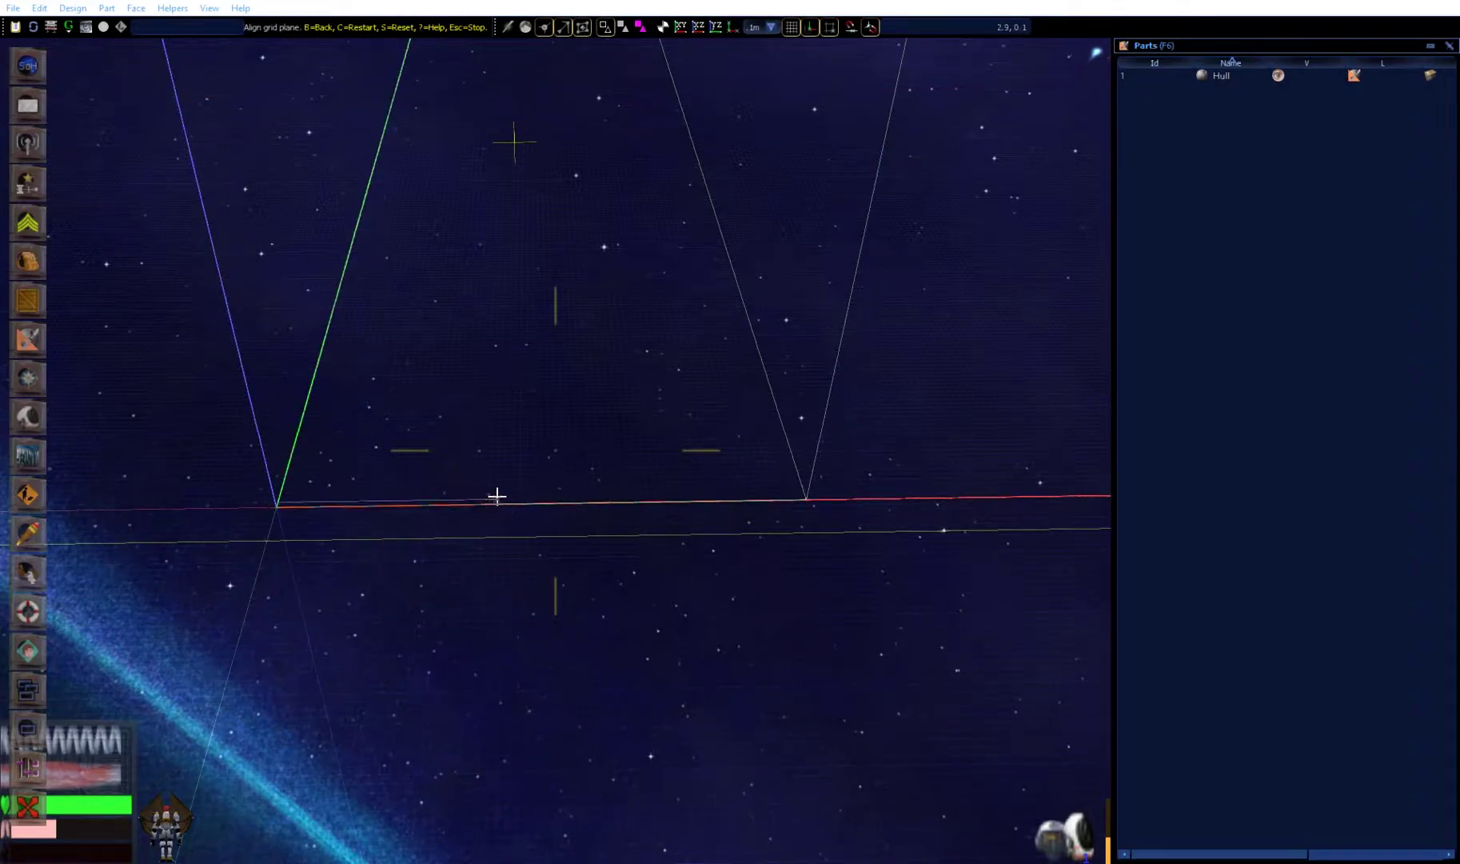
pyautogui.click(608, 295)
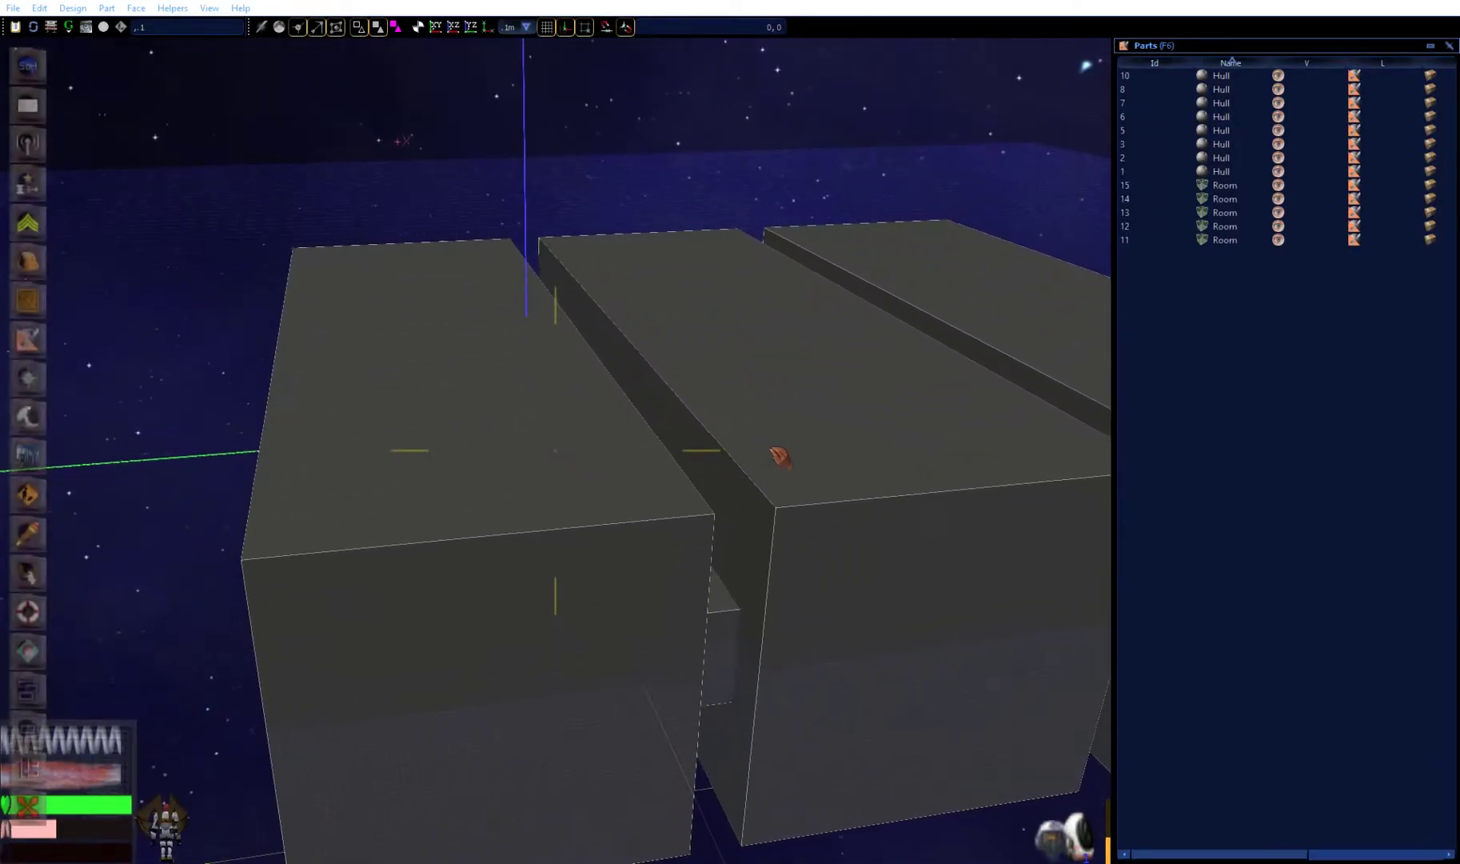
pyautogui.click(376, 28)
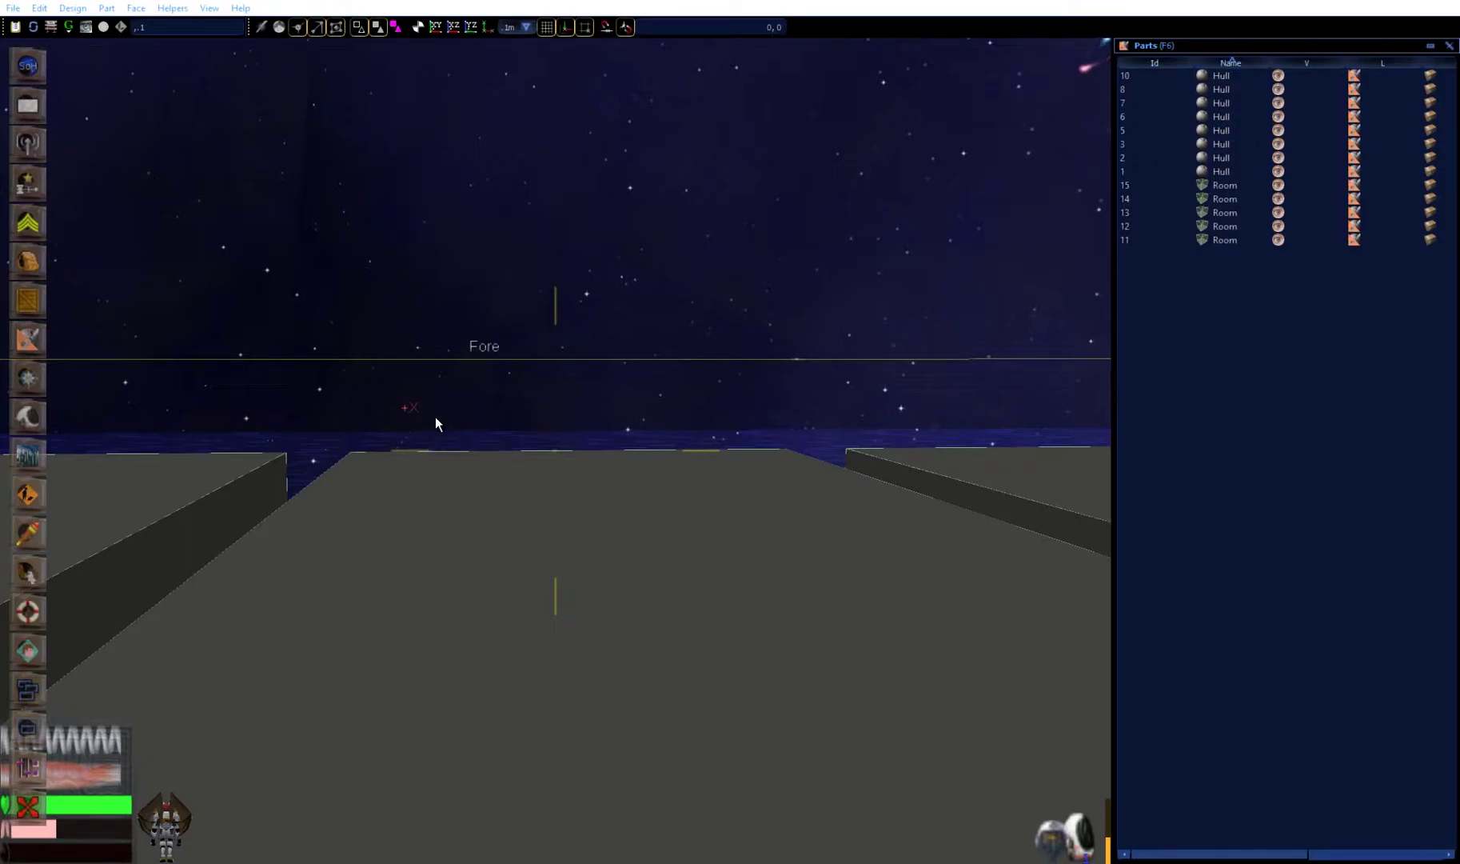
# Look around the deck and pull back to view the hull blocks
pyautogui.press('Right')
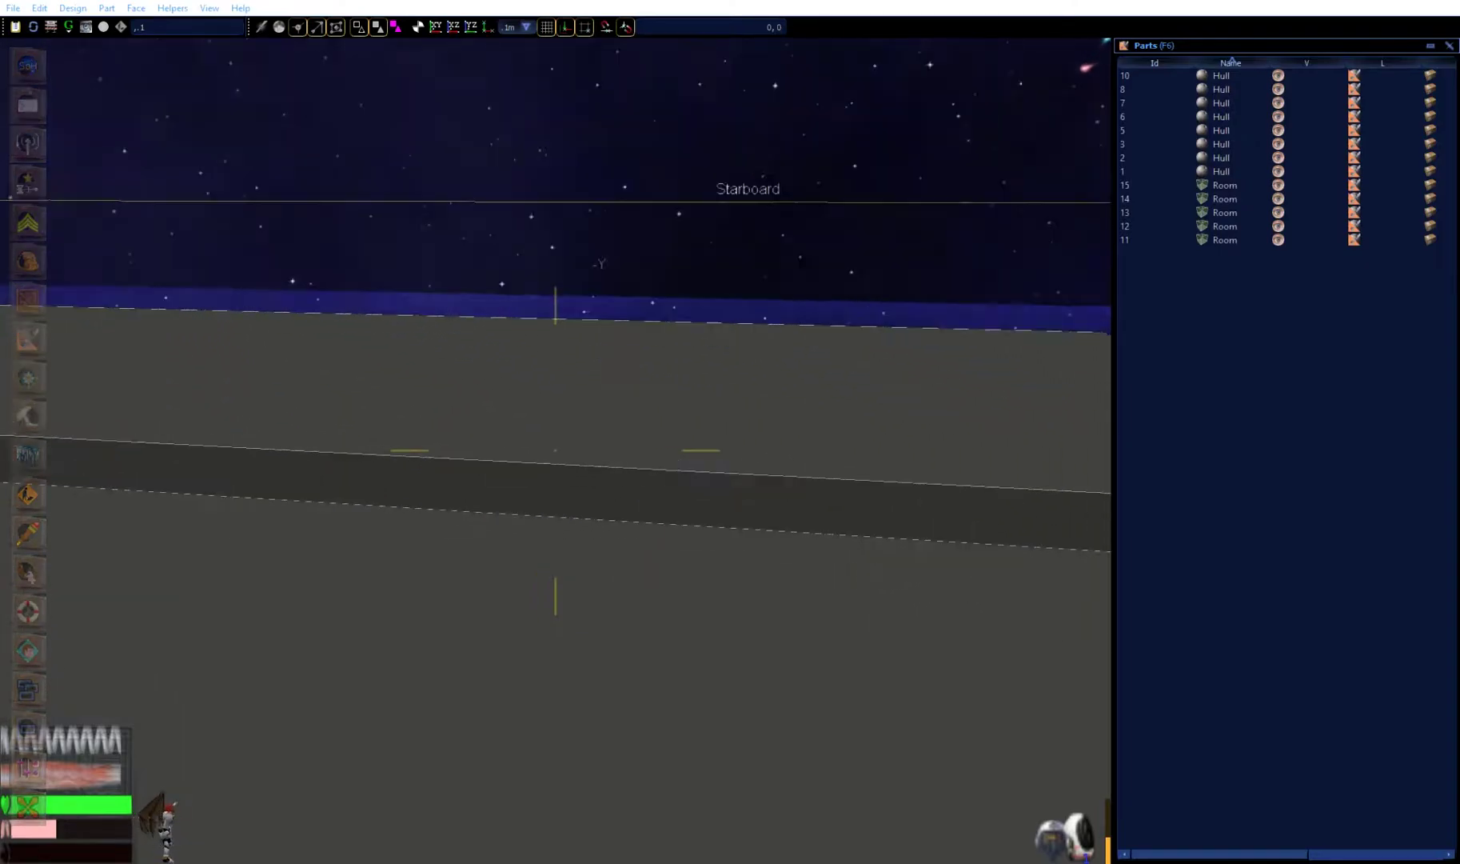
pyautogui.press('Down')
pyautogui.press('Up')
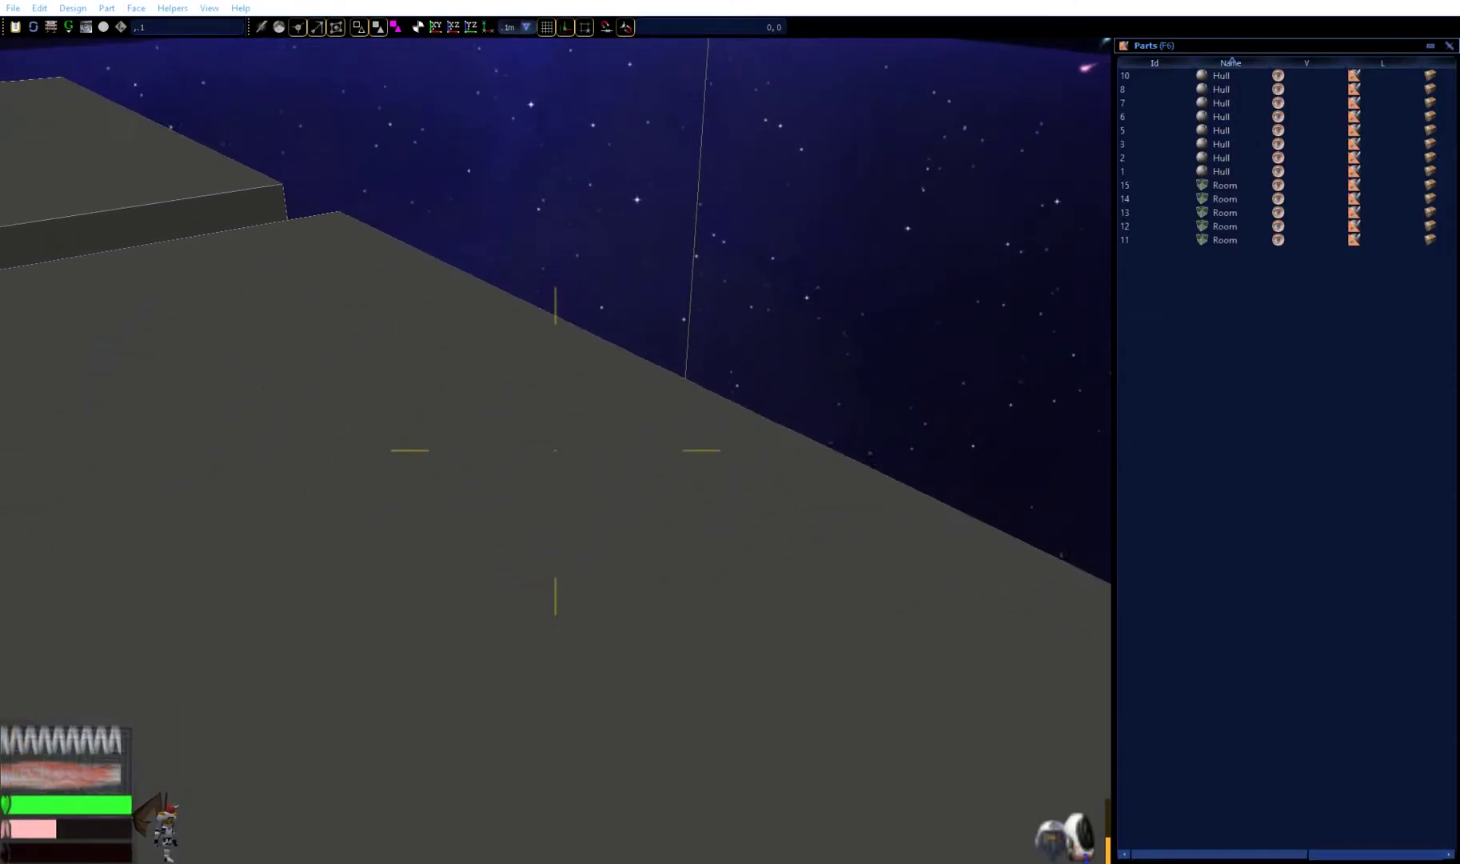
pyautogui.press('Left')
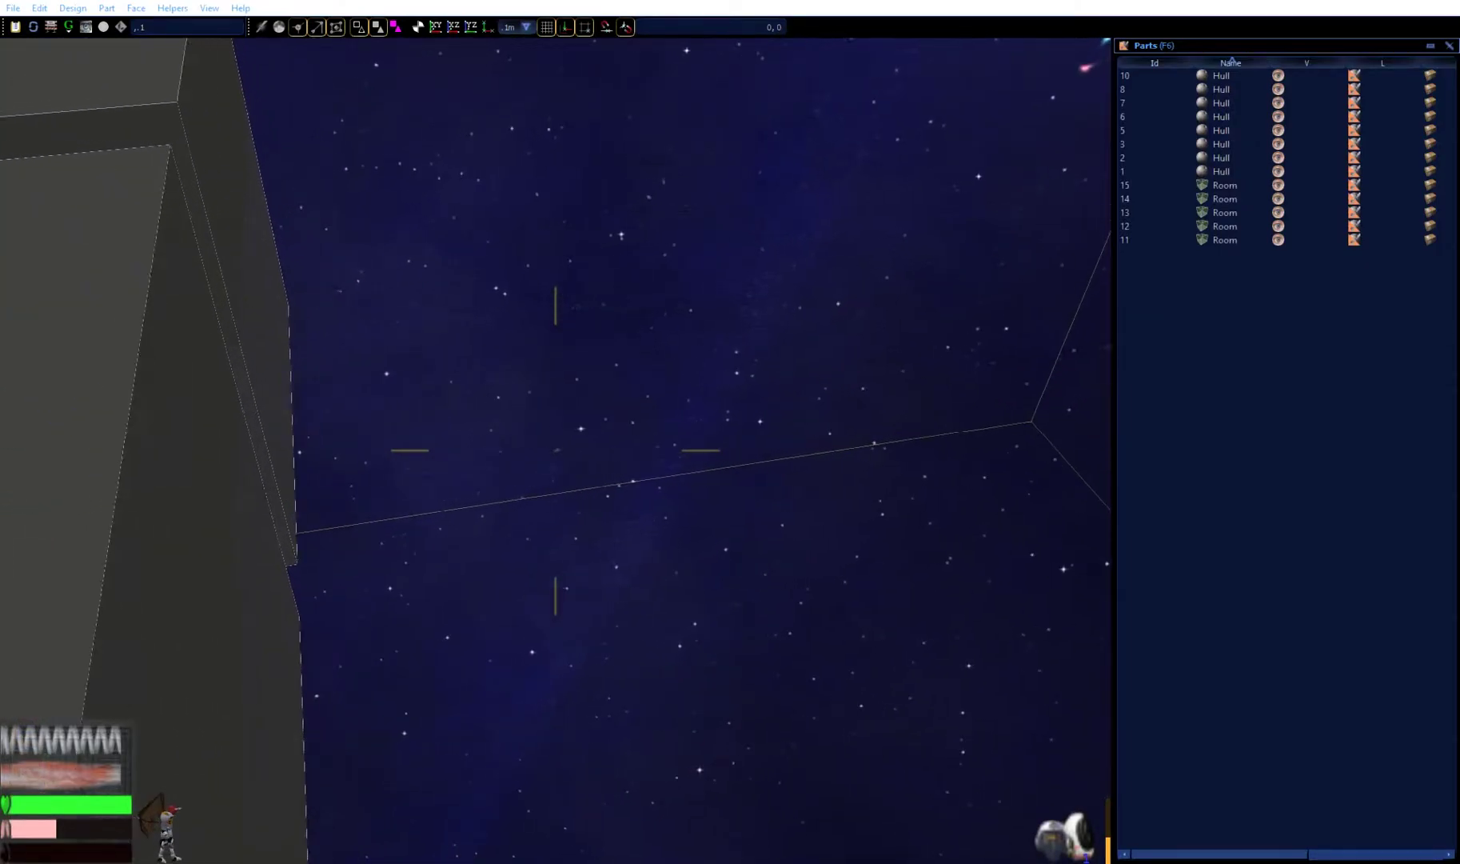
pyautogui.press('s')
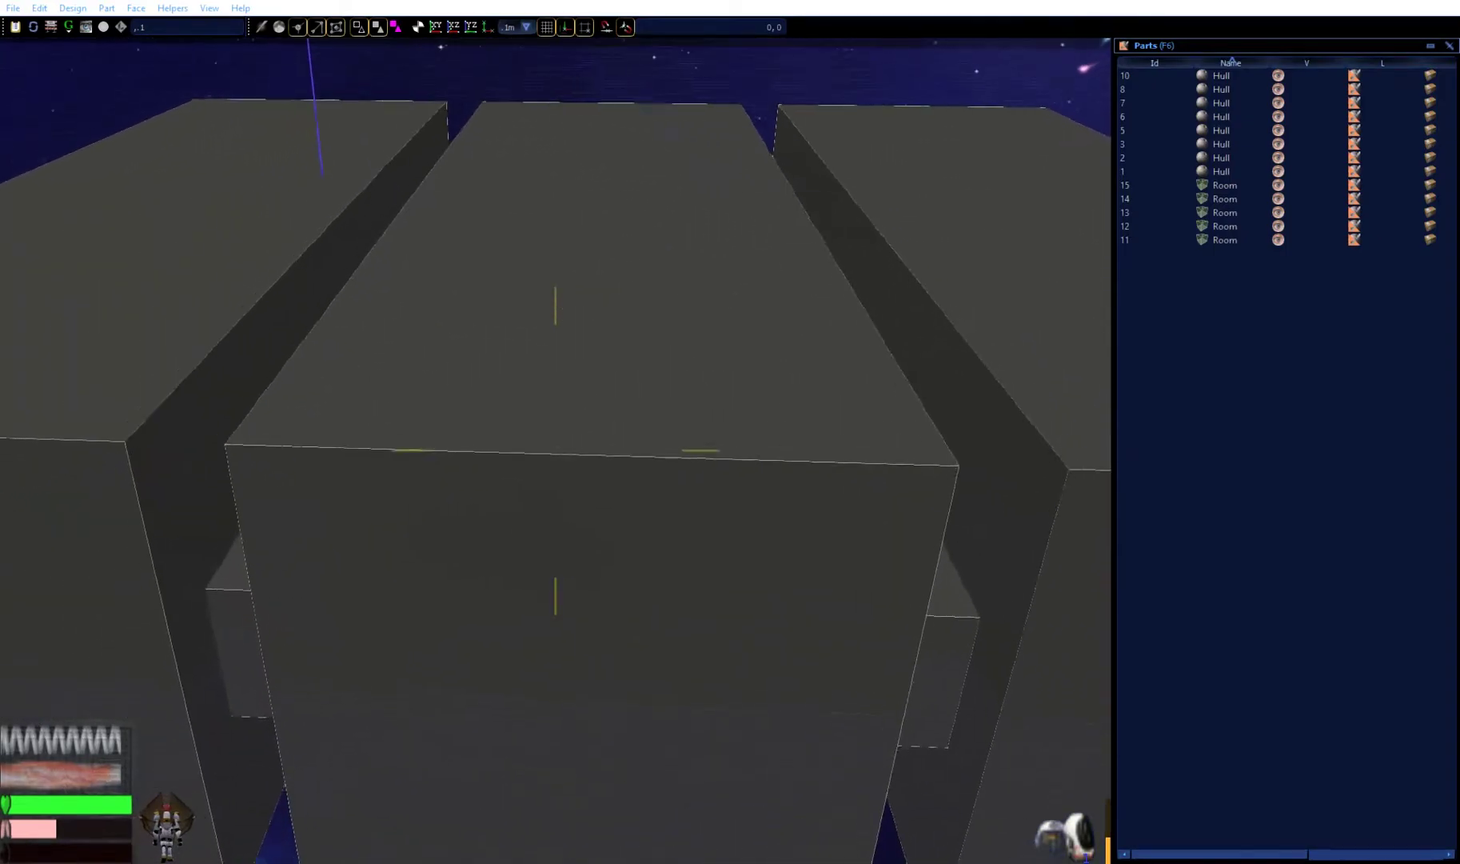
pyautogui.press('s')
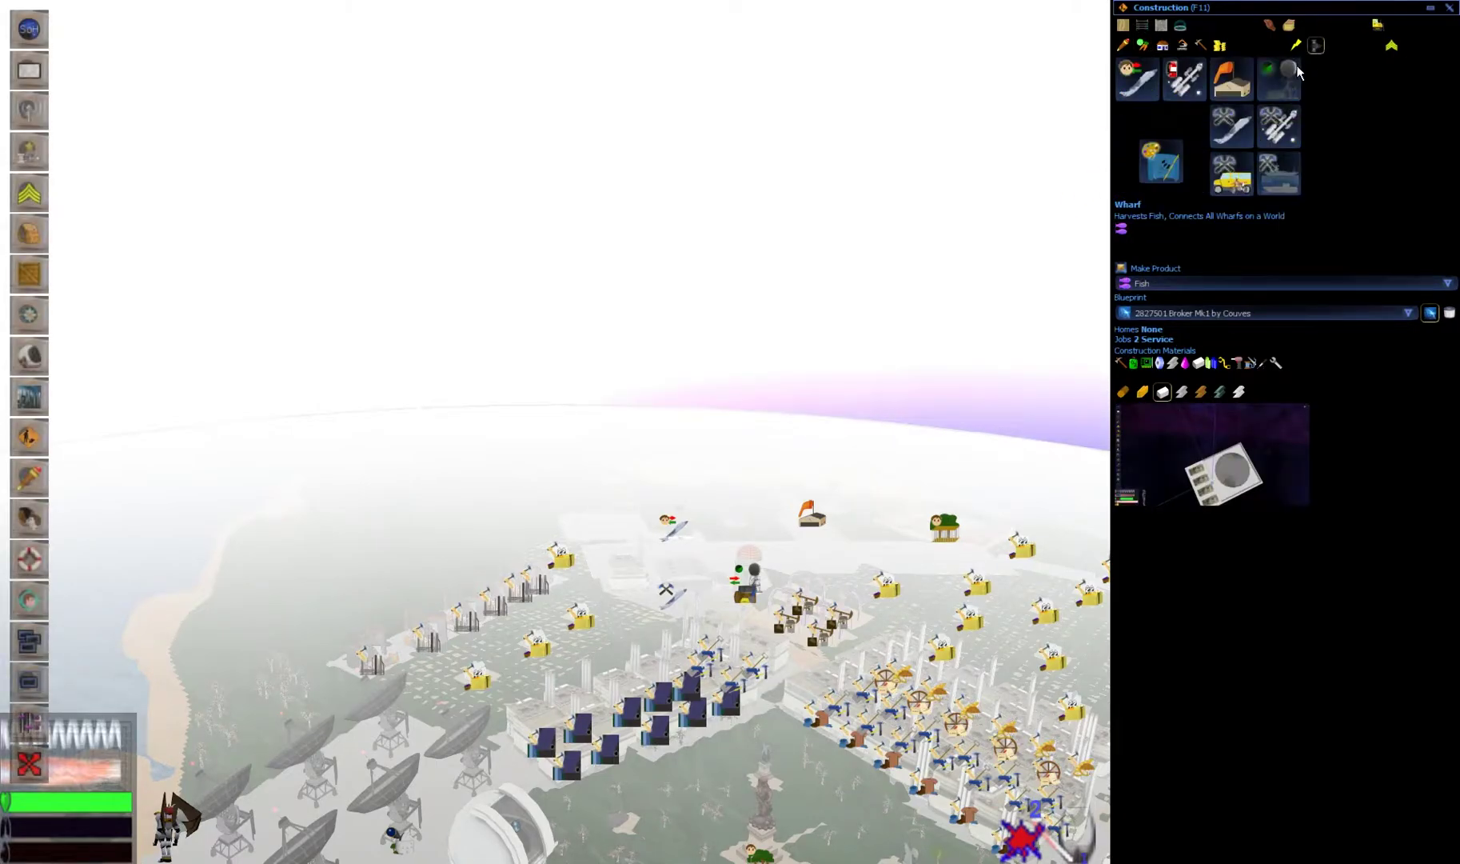
# Review the Aircraft Factory, Airport Radar and Spacecraft Factory construction details
pyautogui.click(1232, 141)
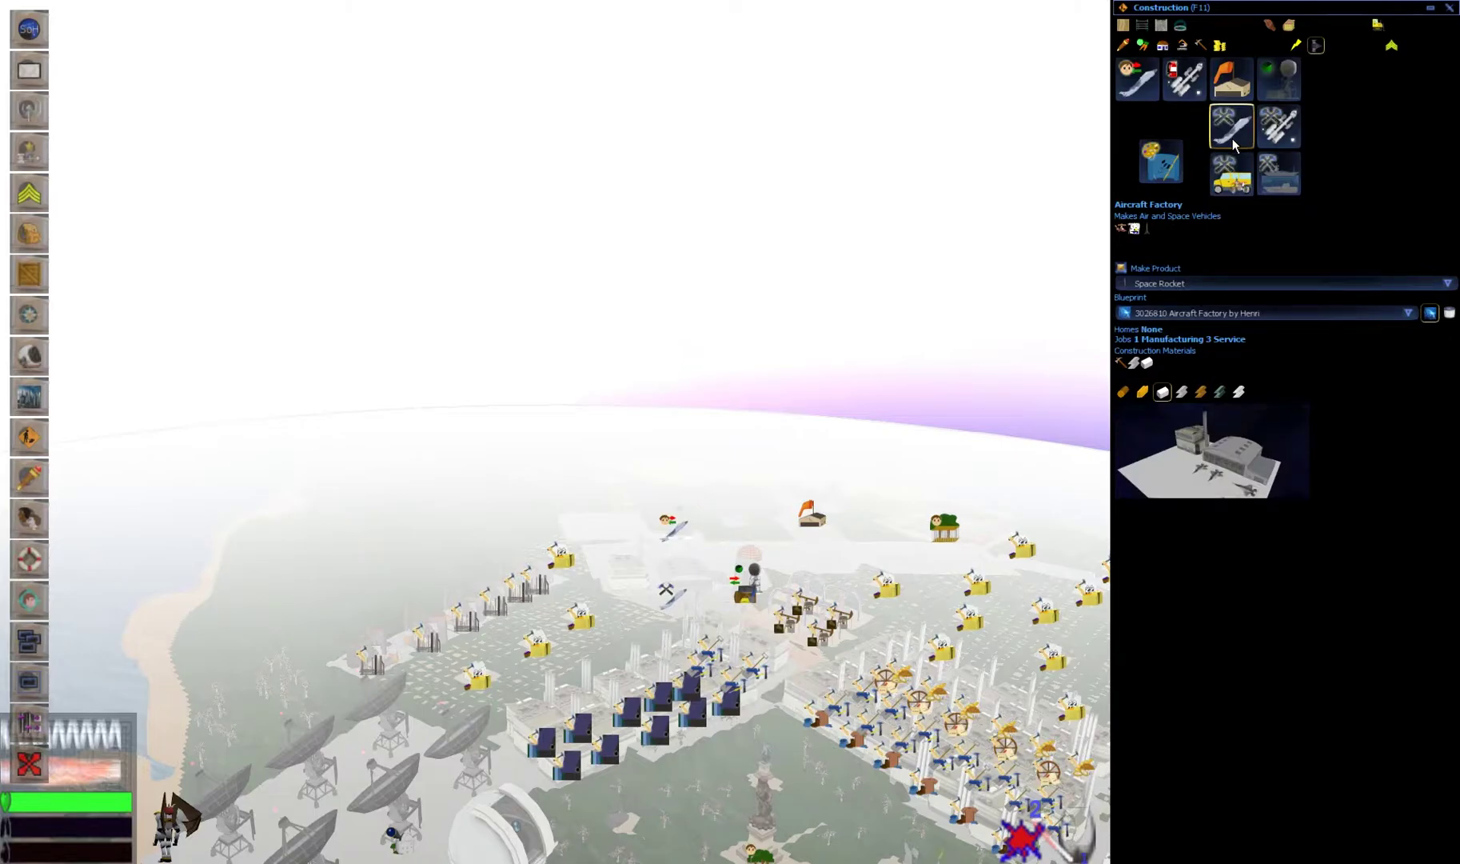
pyautogui.click(1278, 78)
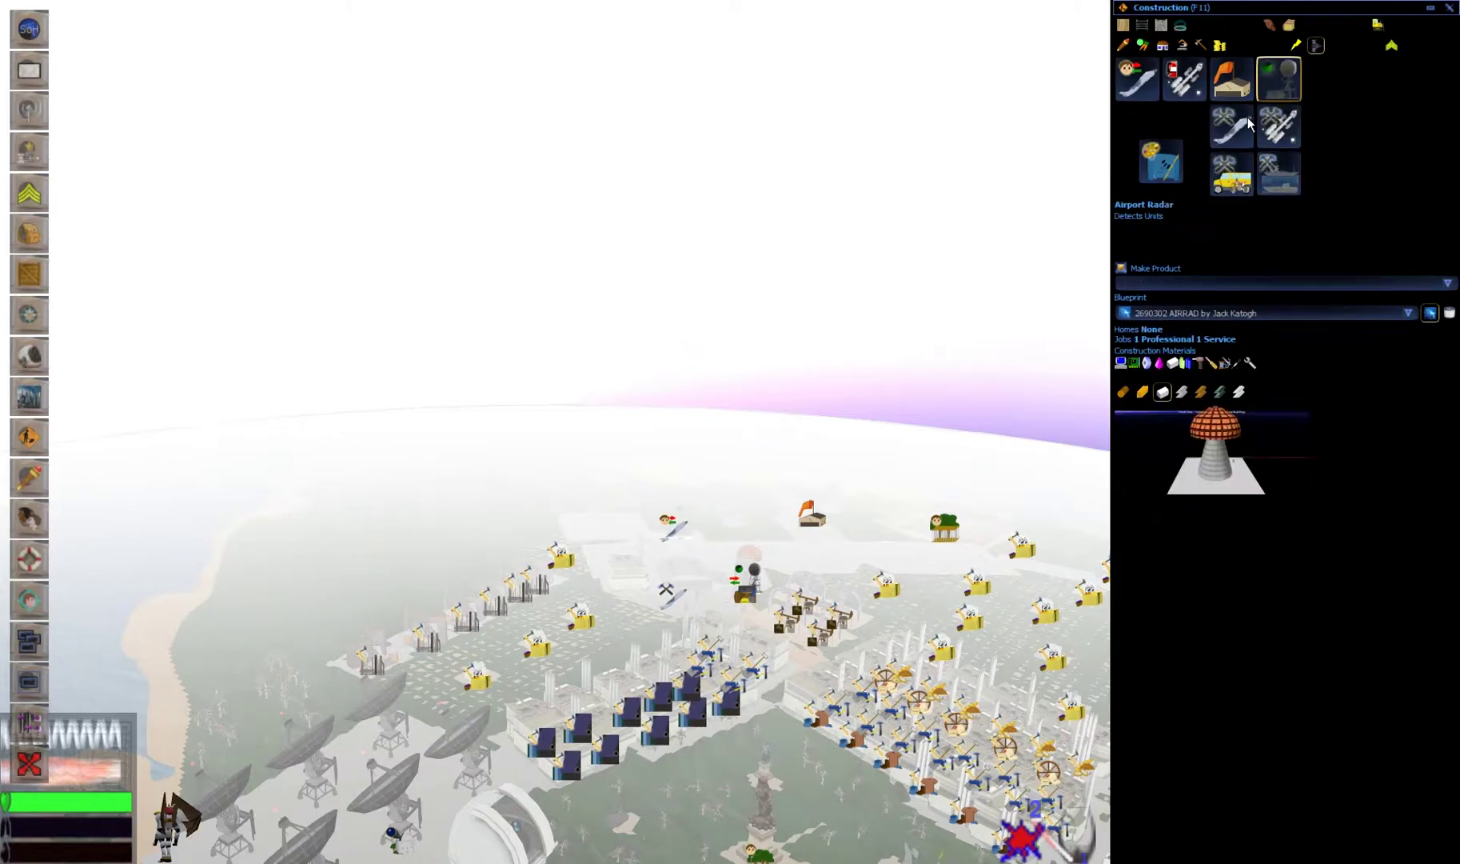
pyautogui.click(1276, 126)
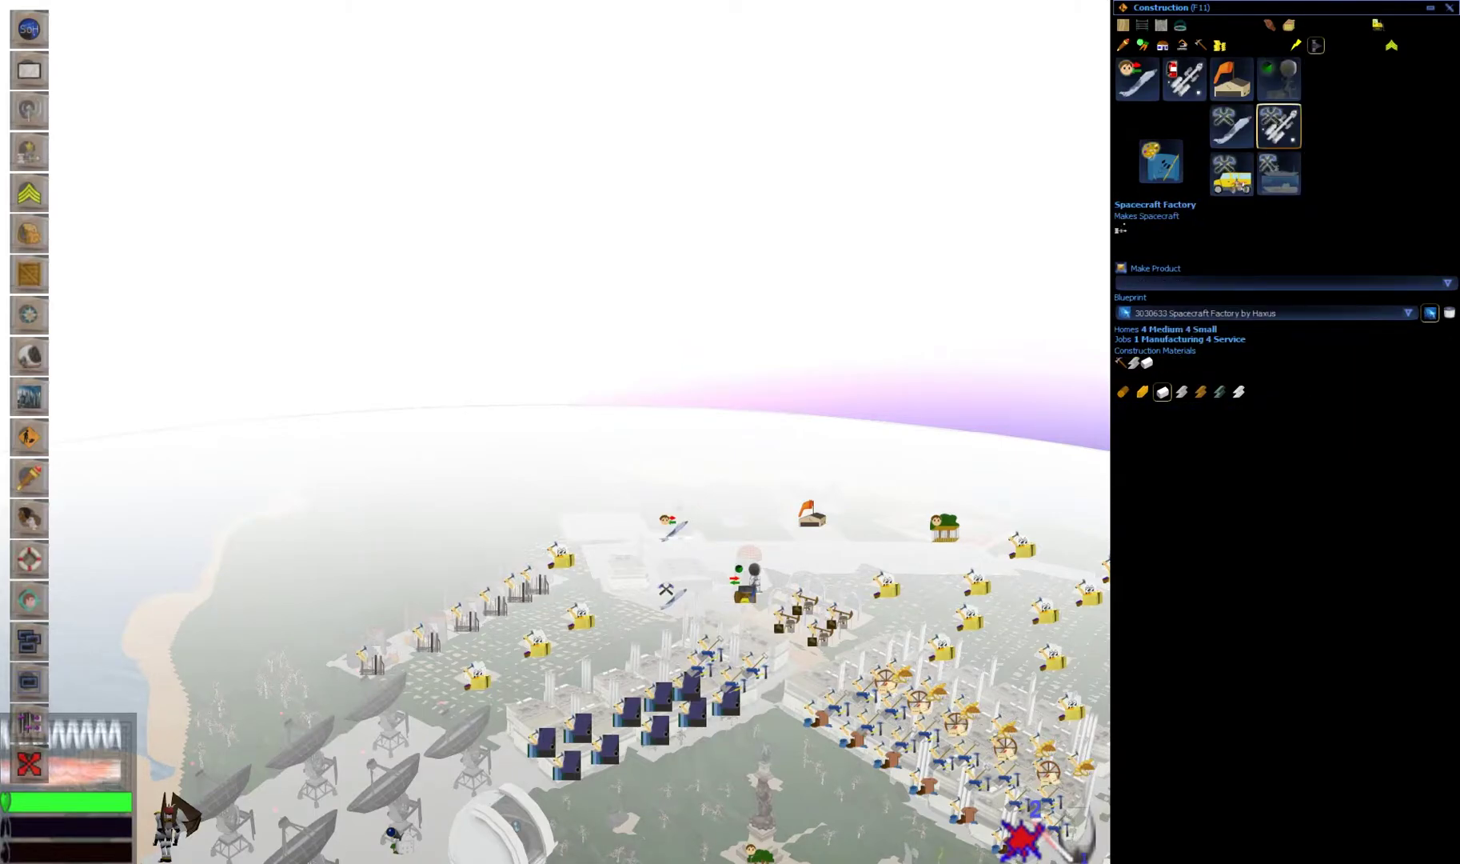
pyautogui.click(1181, 392)
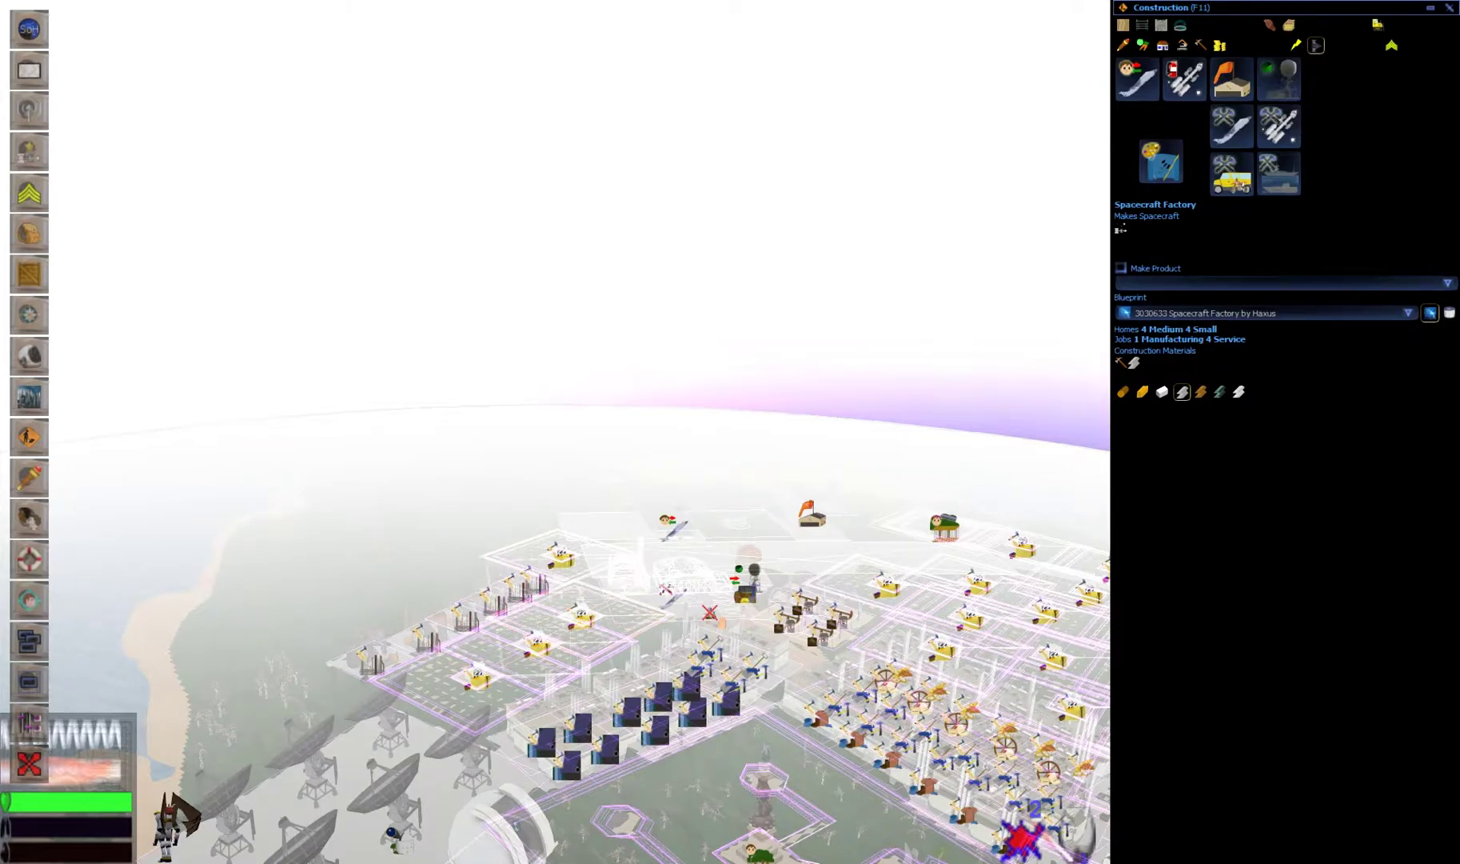
# Cancel the Spacecraft Factory placement and bring up the building information panel
pyautogui.rightClick(709, 612)
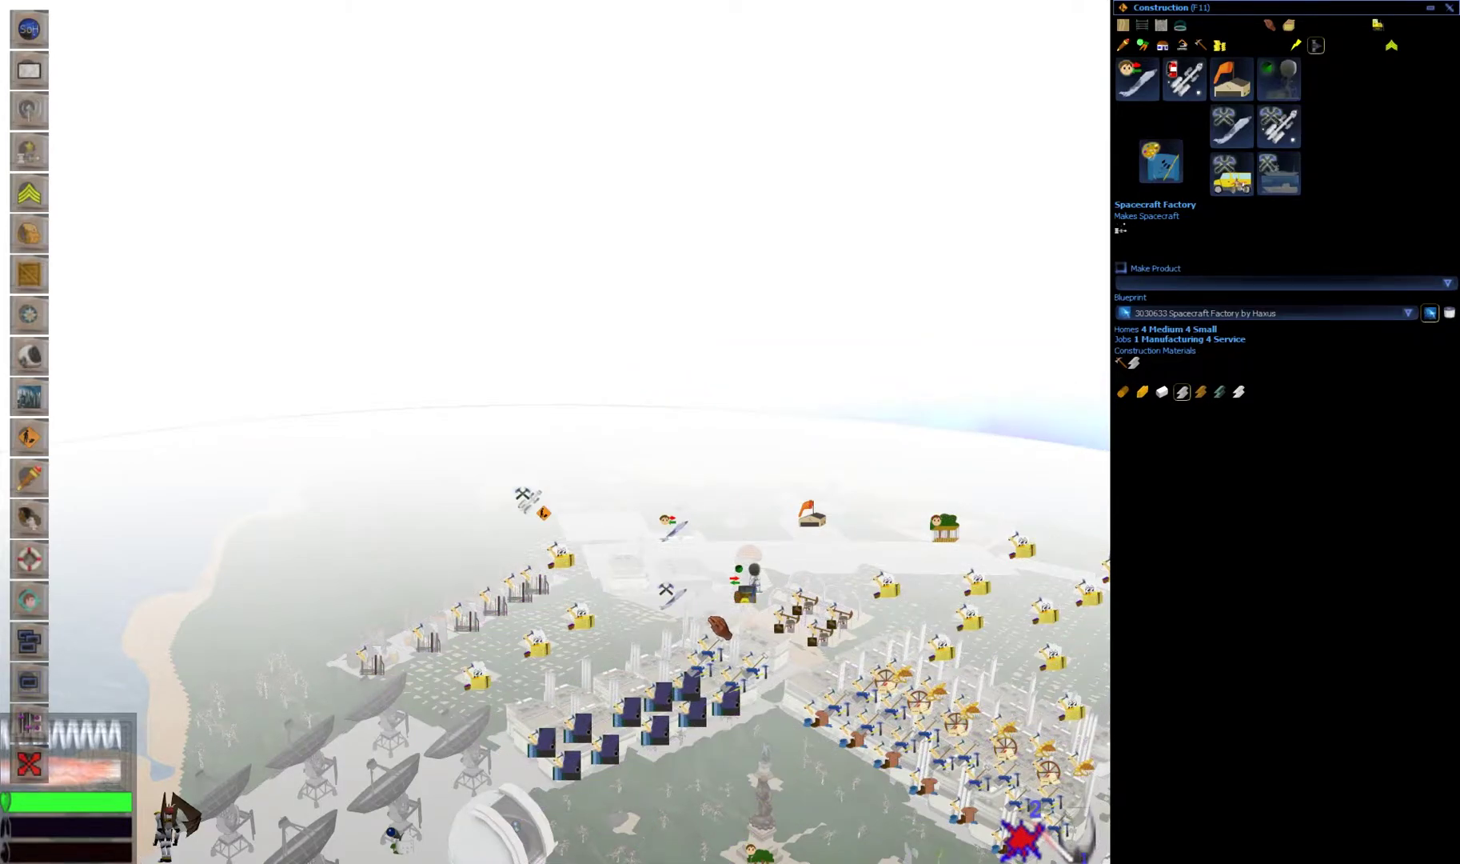
pyautogui.press('Up')
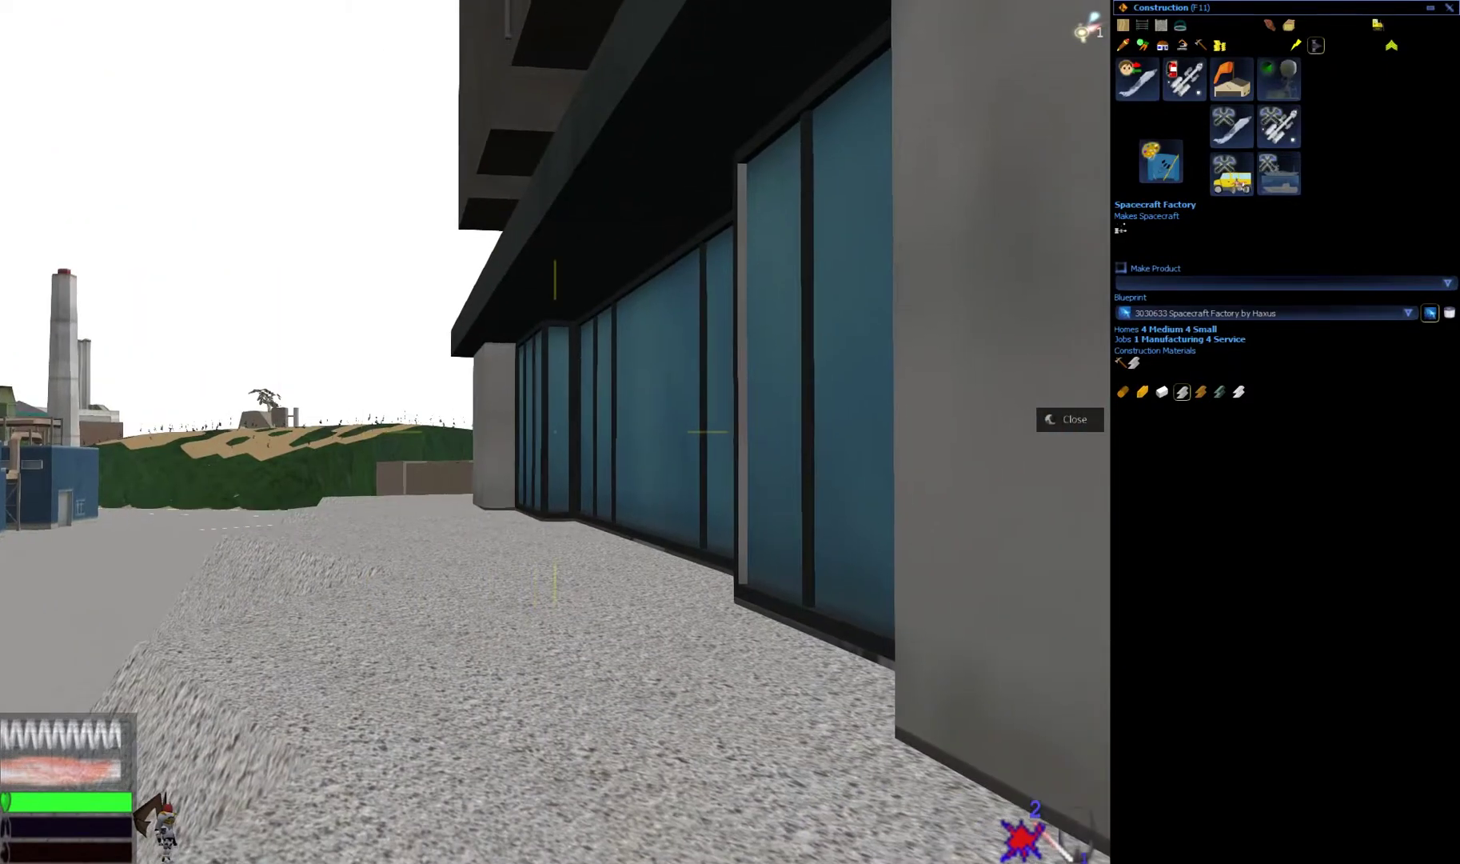
pyautogui.press('F10')
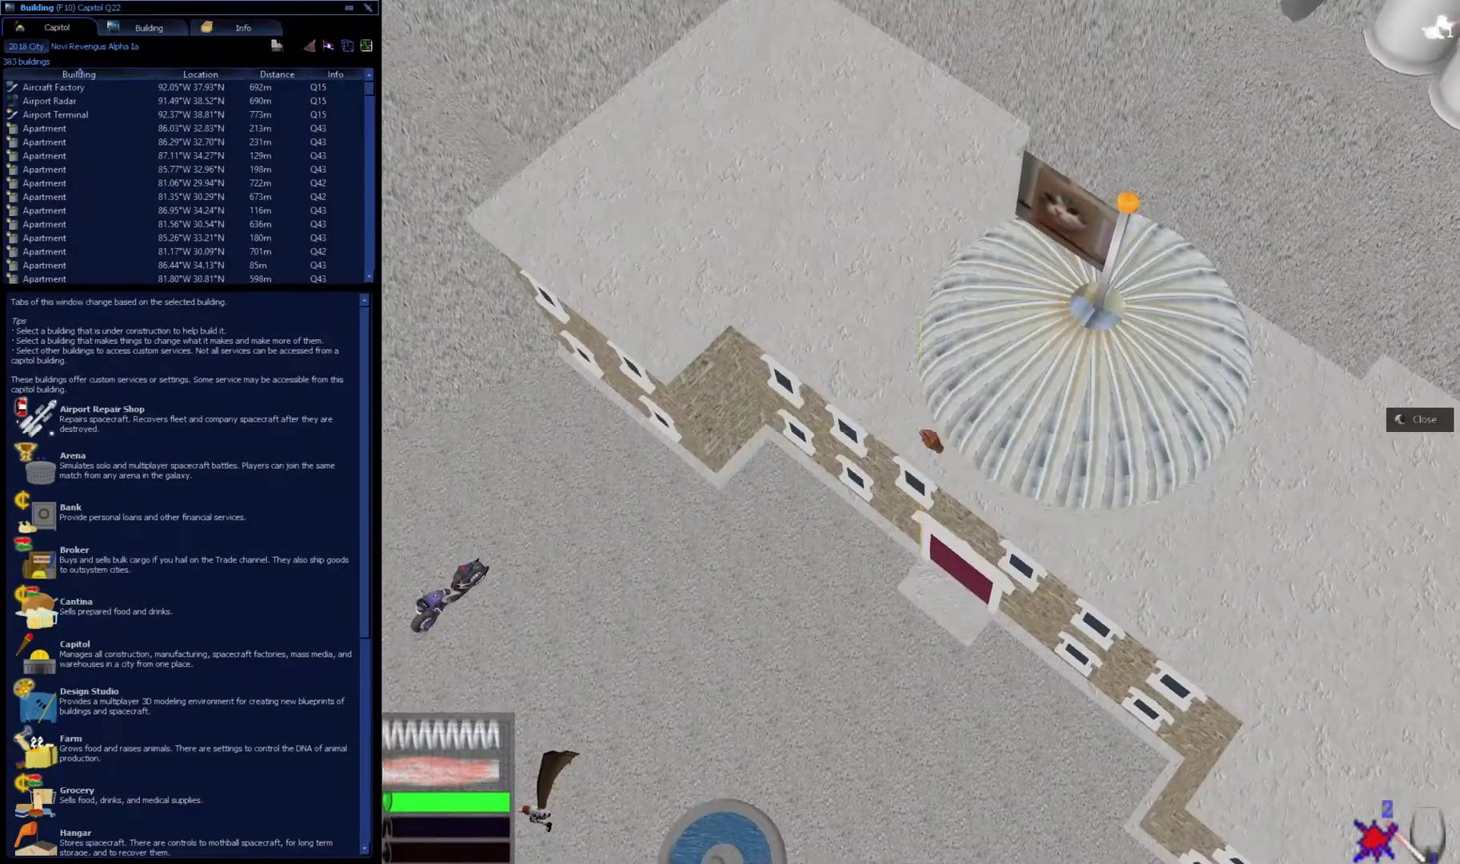
# Take a Blank Disk Flawed Q22 from the Electronics Factory 296m away and close the window
pyautogui.scroll(-4, 290, 147)
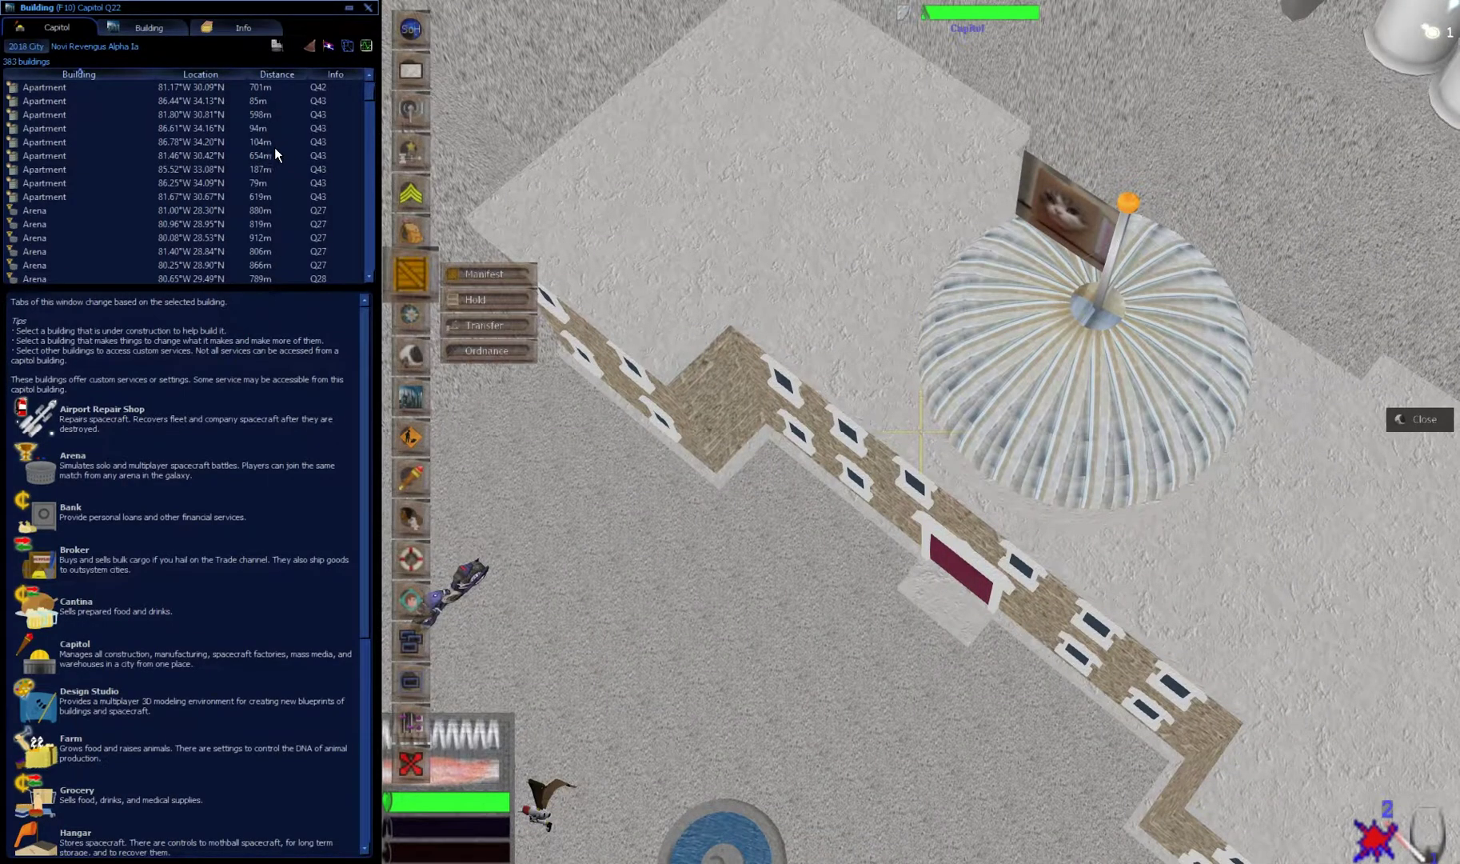
pyautogui.scroll(-5, 273, 147)
pyautogui.scroll(-5, 273, 147)
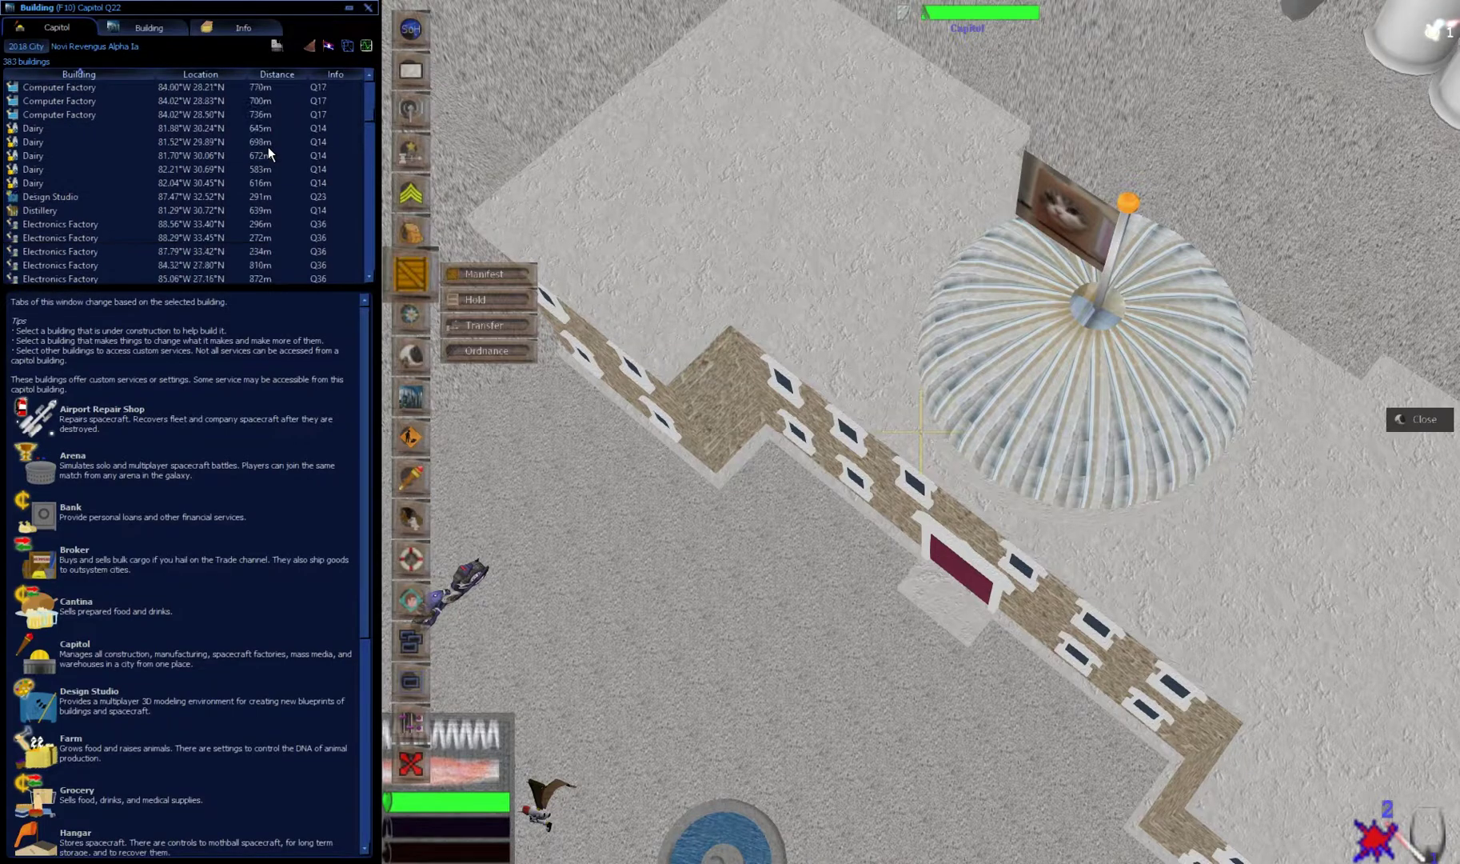
pyautogui.click(96, 224)
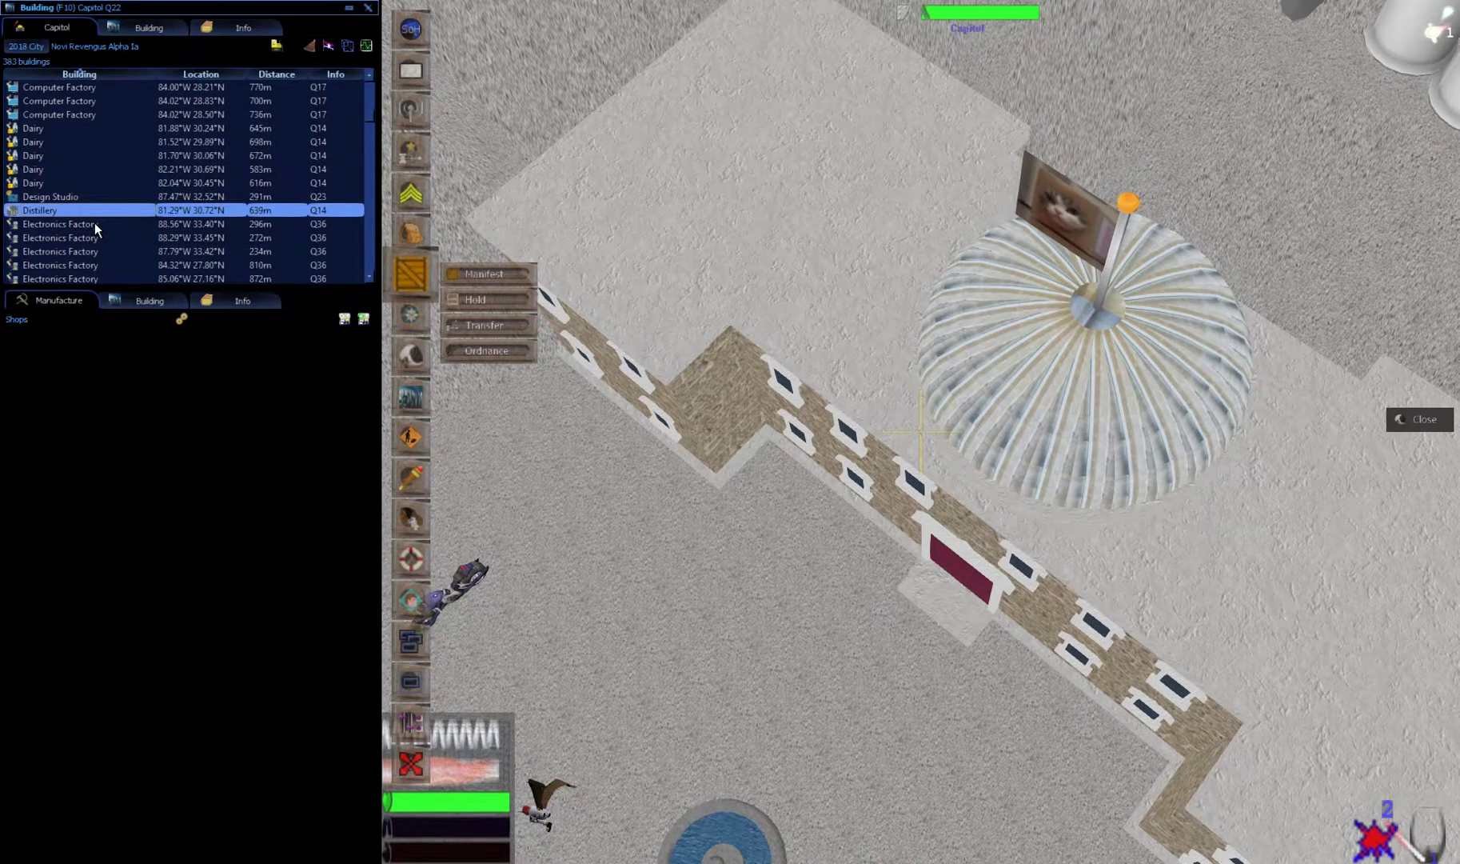
pyautogui.click(144, 300)
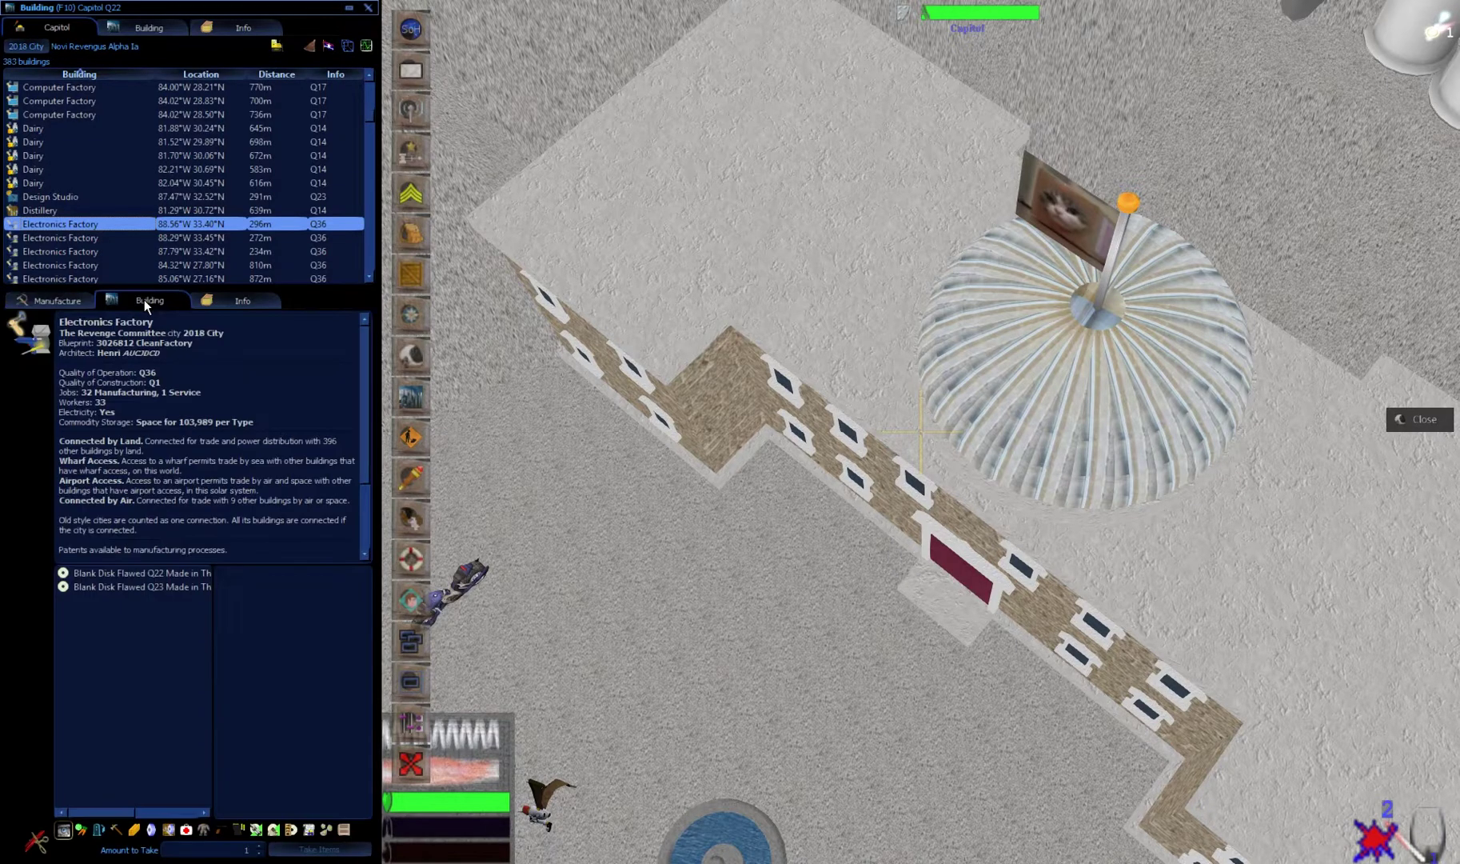
pyautogui.click(165, 571)
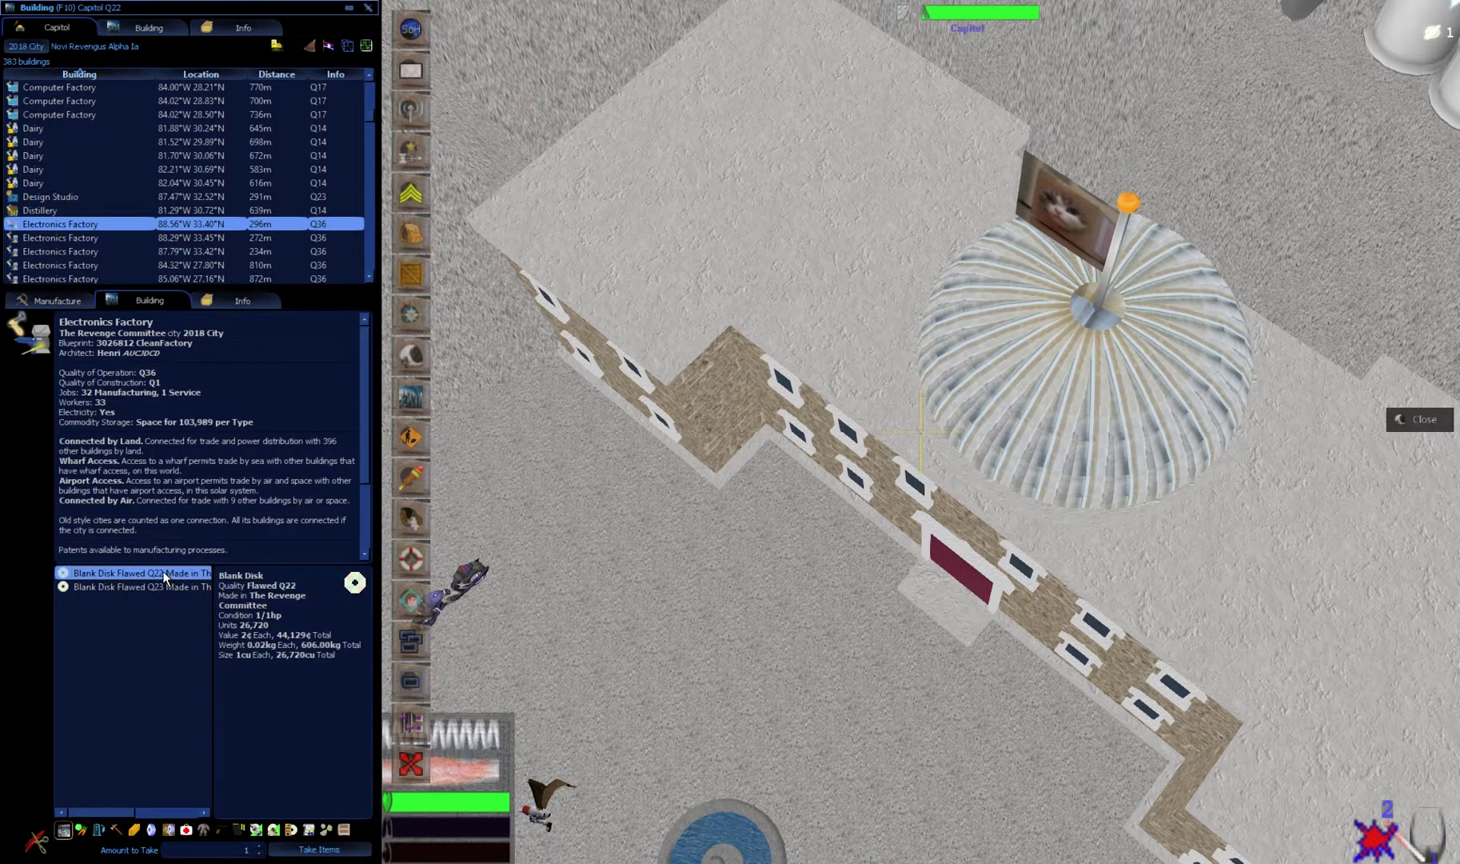
pyautogui.click(300, 849)
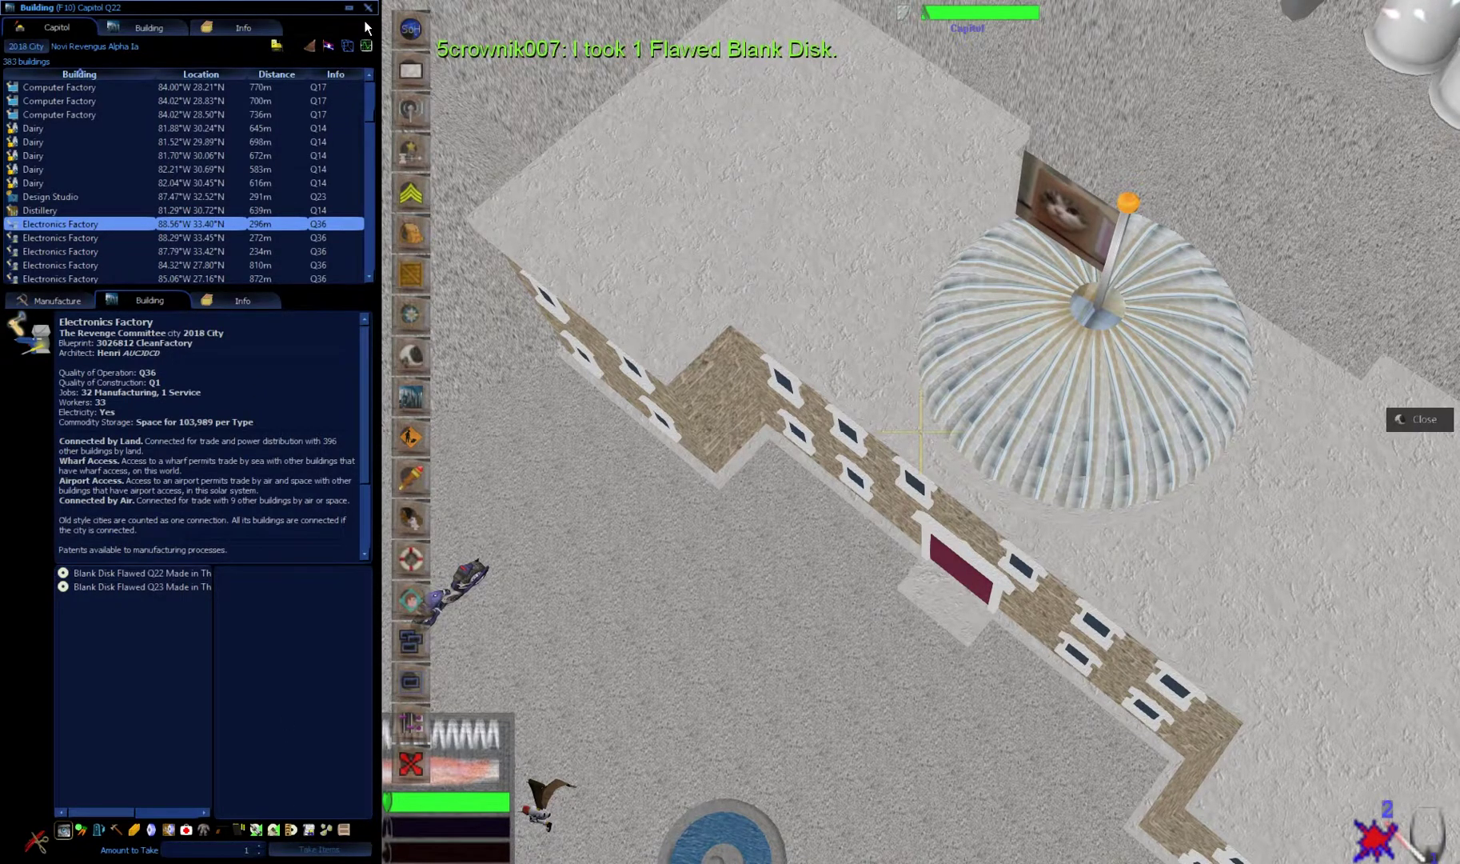
pyautogui.press('F10')
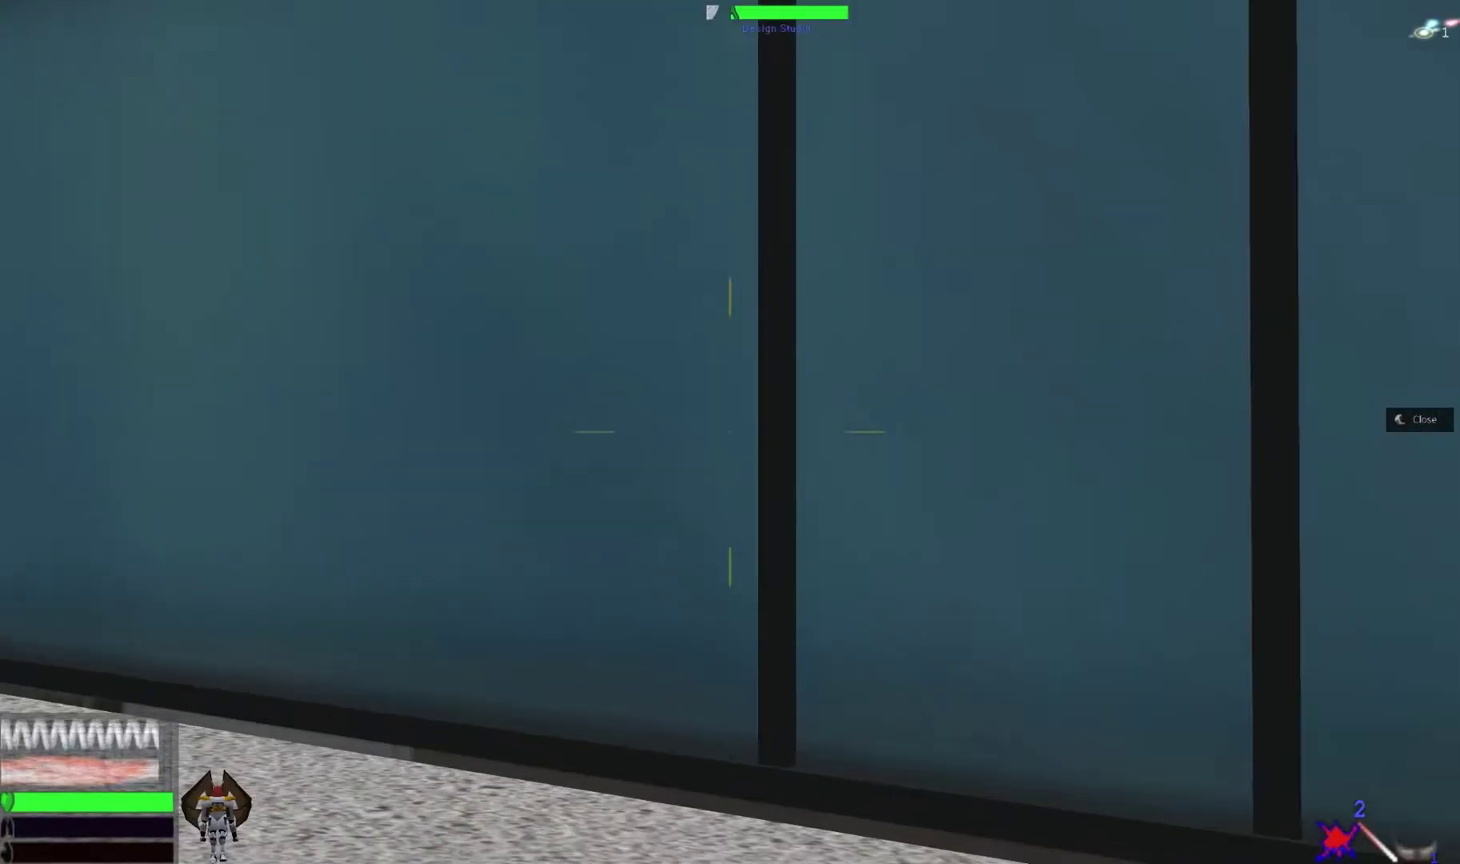
# Open the Design Studio's building panel and enter the designer on a vacant studio
pyautogui.press('F10')
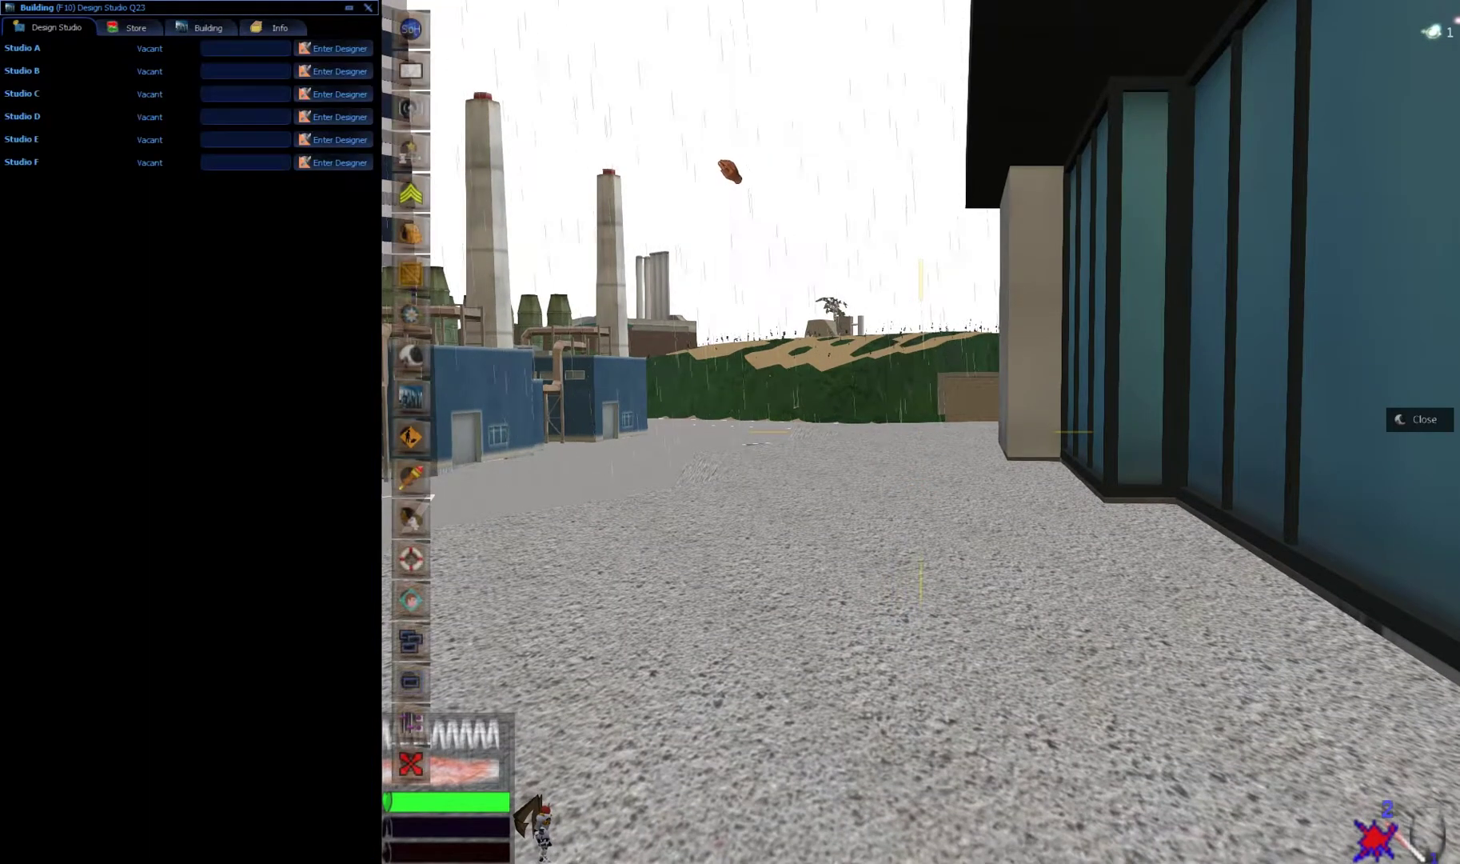
pyautogui.click(319, 50)
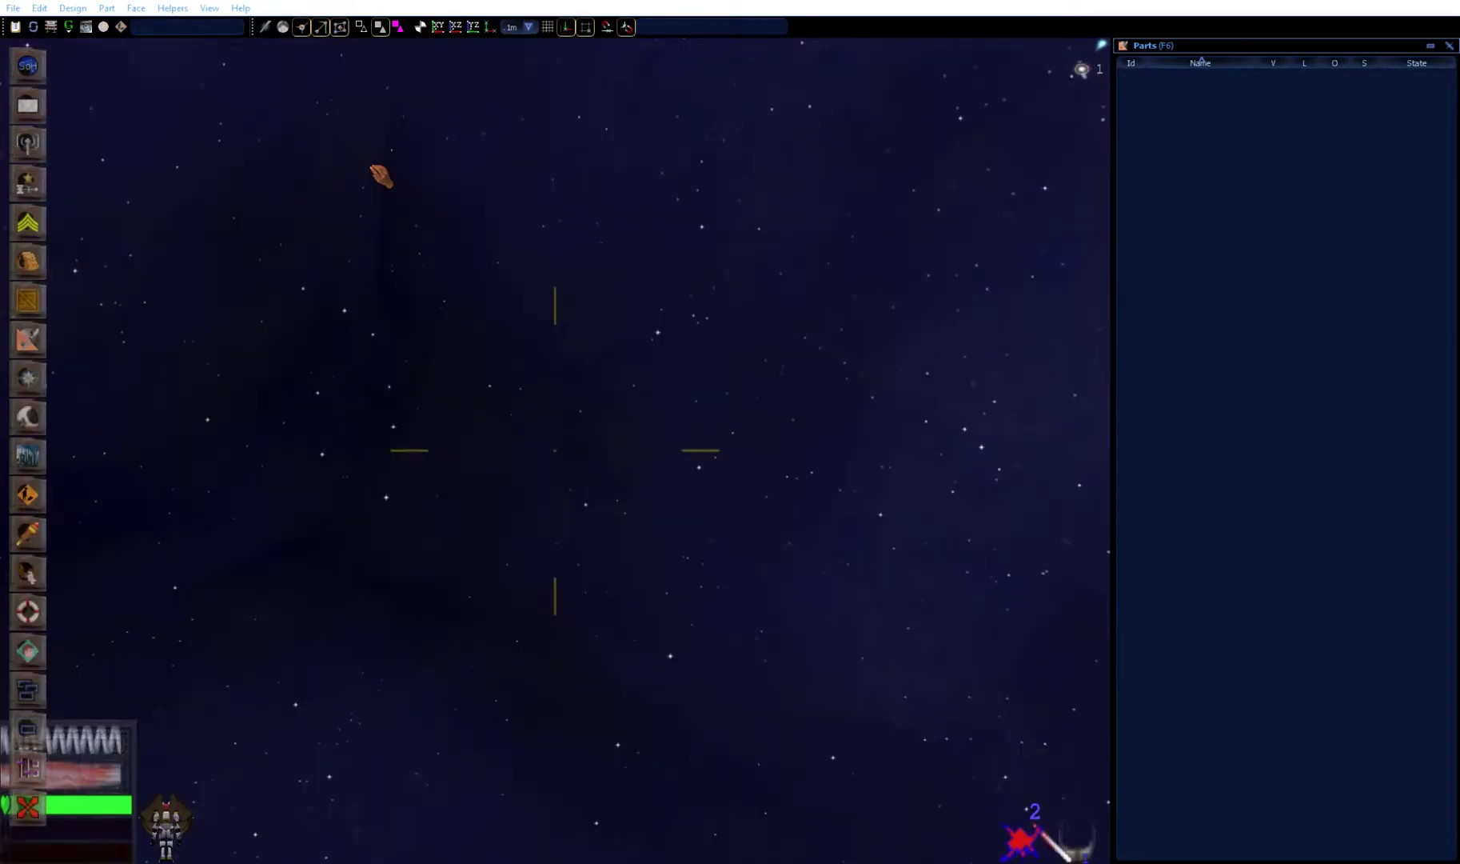
# Rotate the starfield view, then open and dismiss the SoH links menu
pyautogui.moveTo(548, 215); pyautogui.dragTo(553, 463)
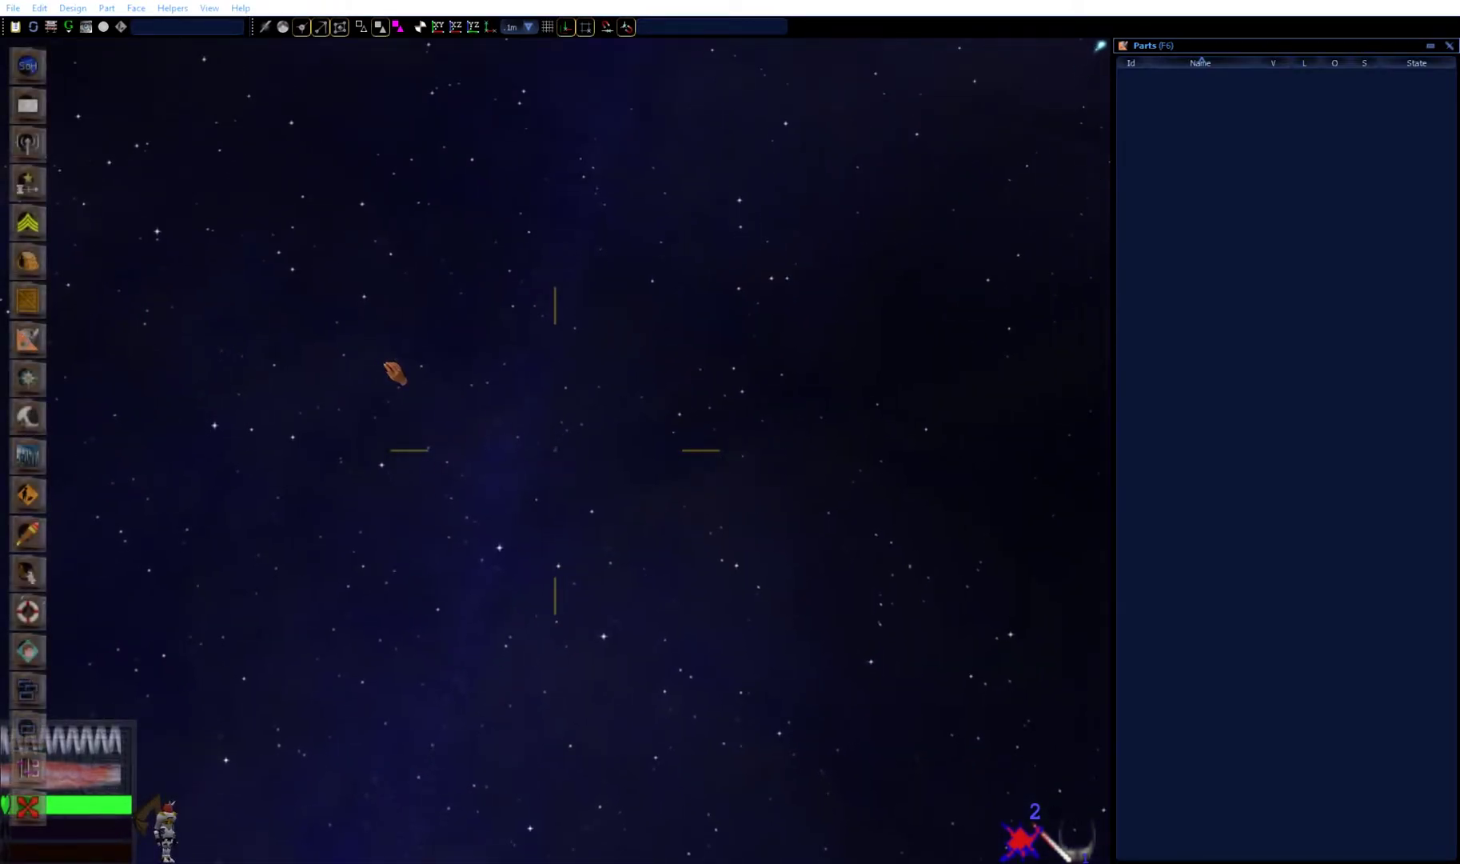
pyautogui.click(27, 66)
pyautogui.press('alt')
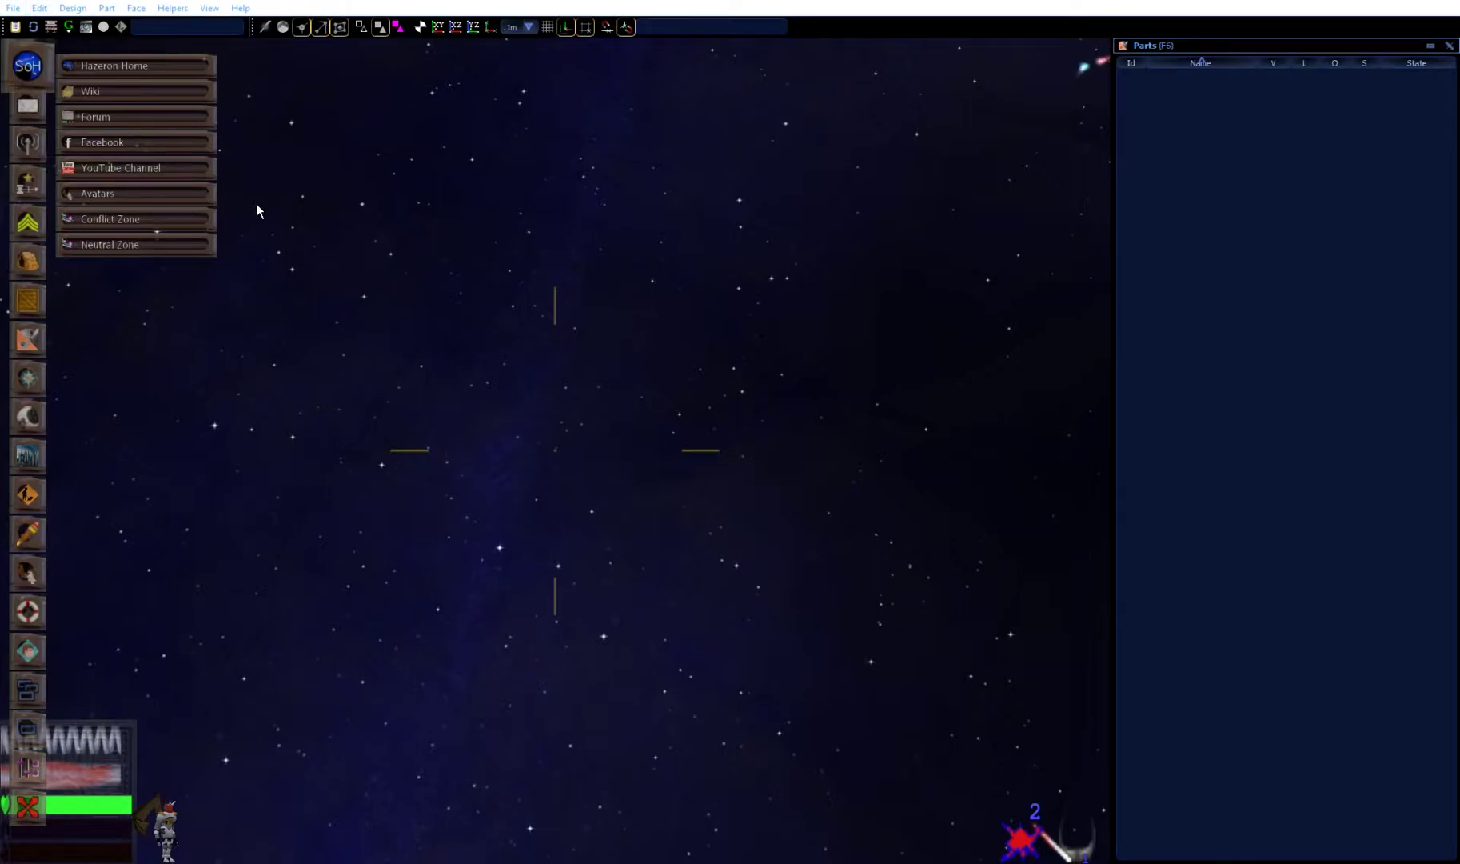
pyautogui.click(623, 443)
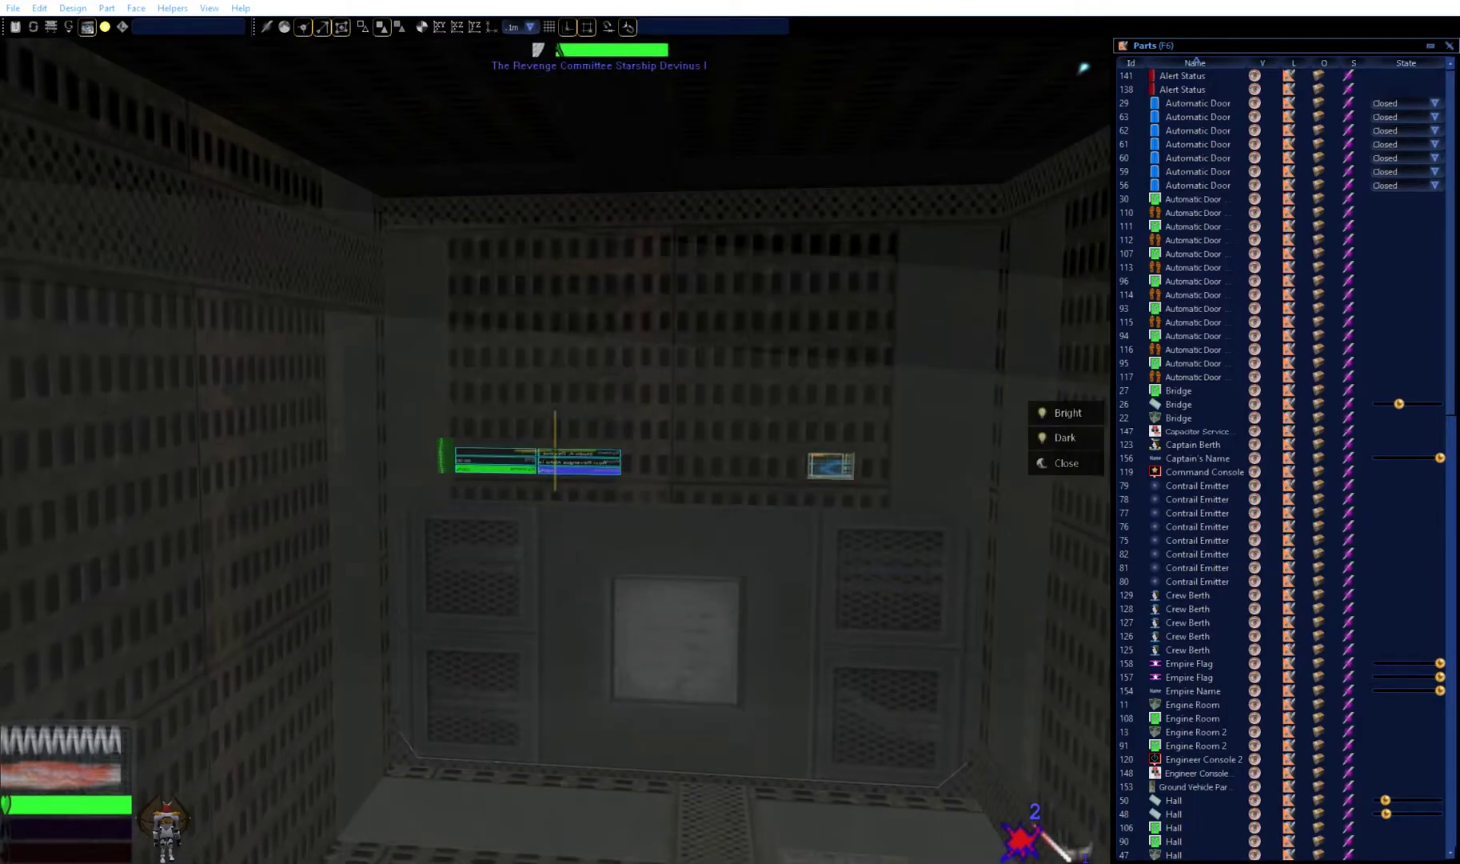
pyautogui.press('Up')
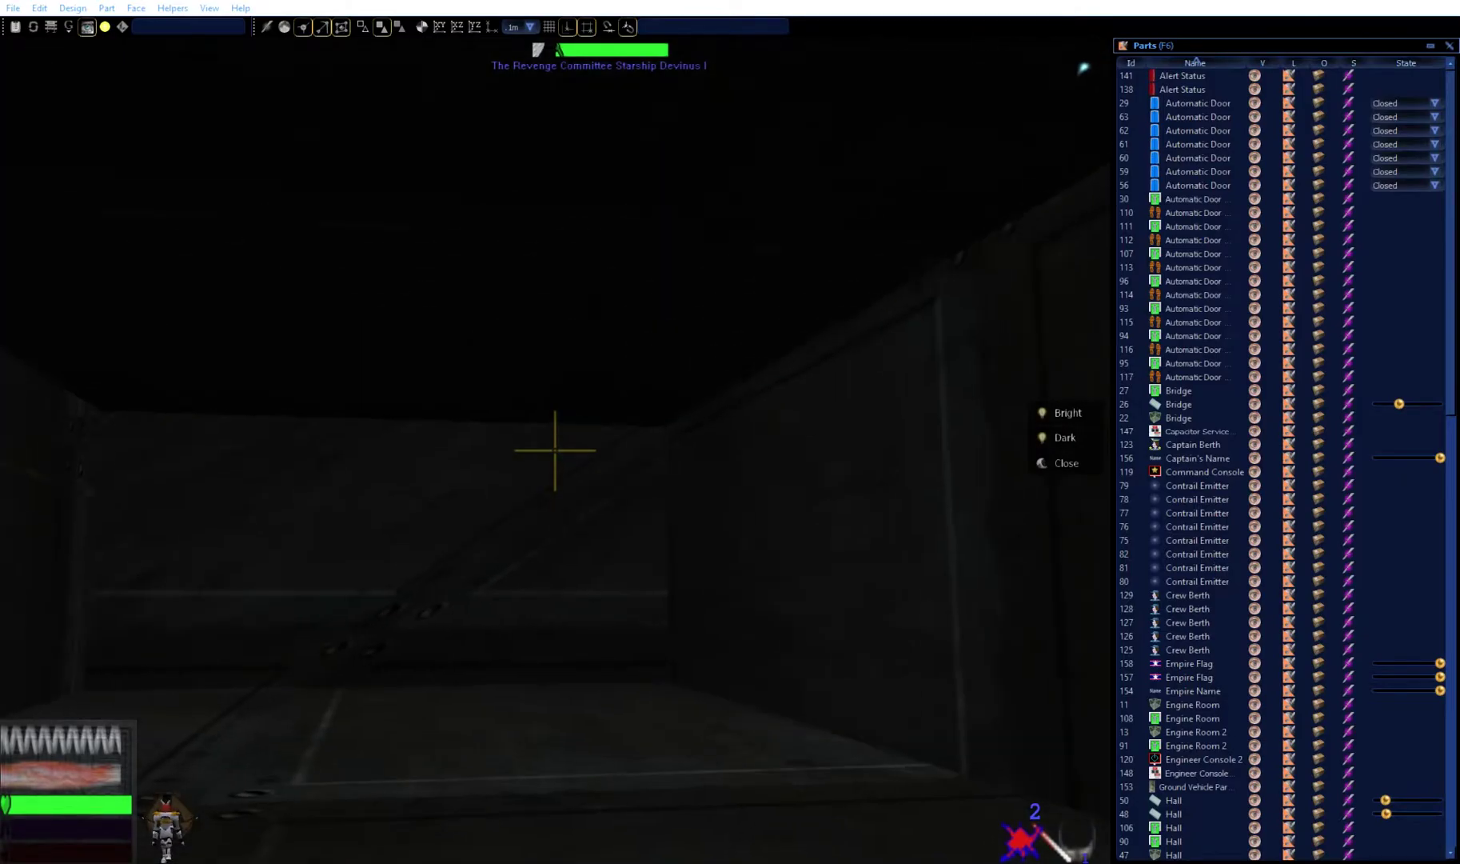
pyautogui.press('Left')
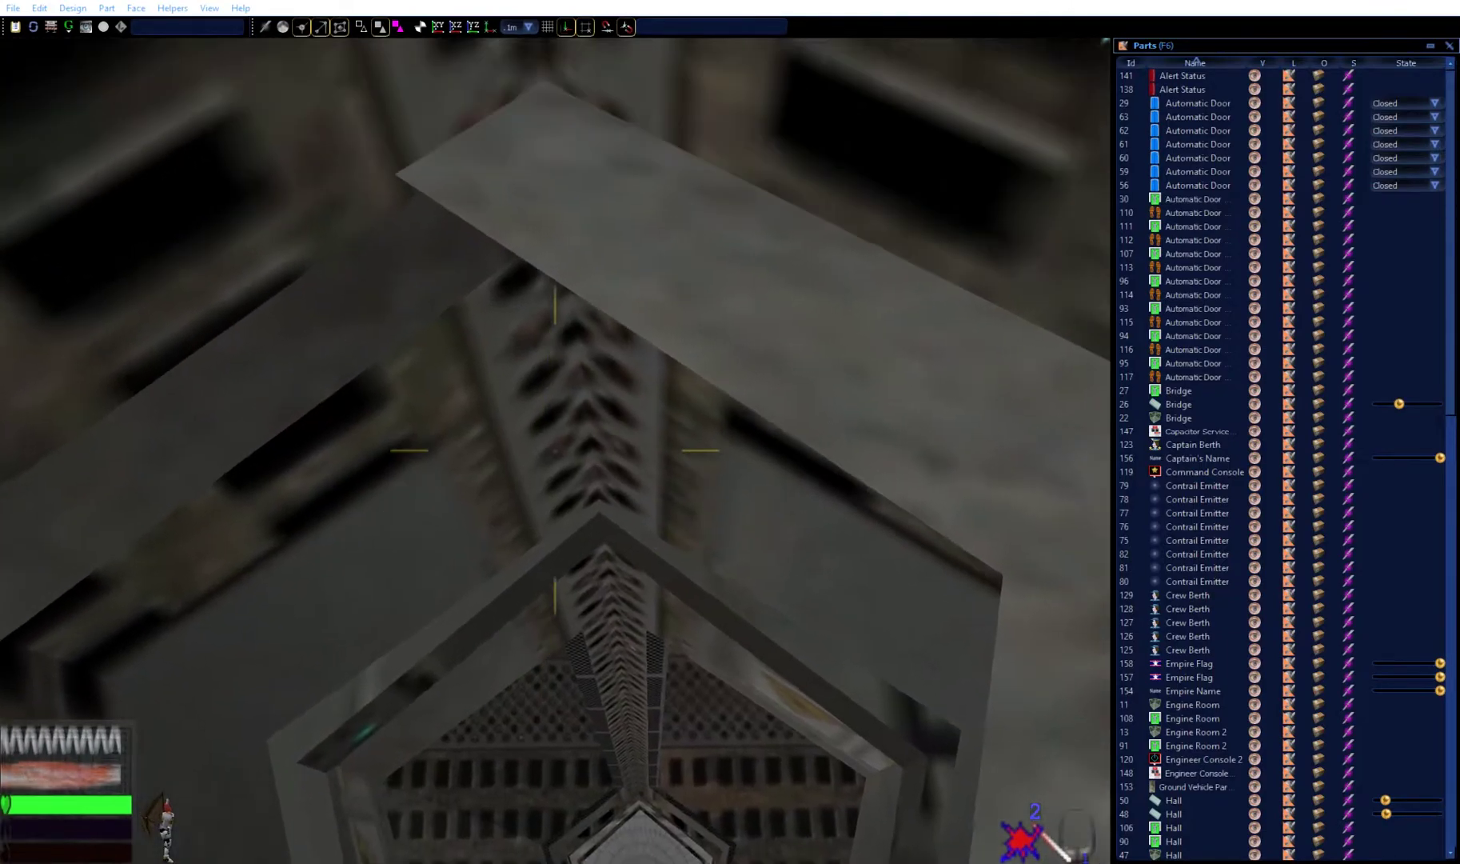
# Select Hall 2 then Hold 2 in the parts list, switch to wireframe, and open the Design menu
pyautogui.scroll(-5, 1192, 588)
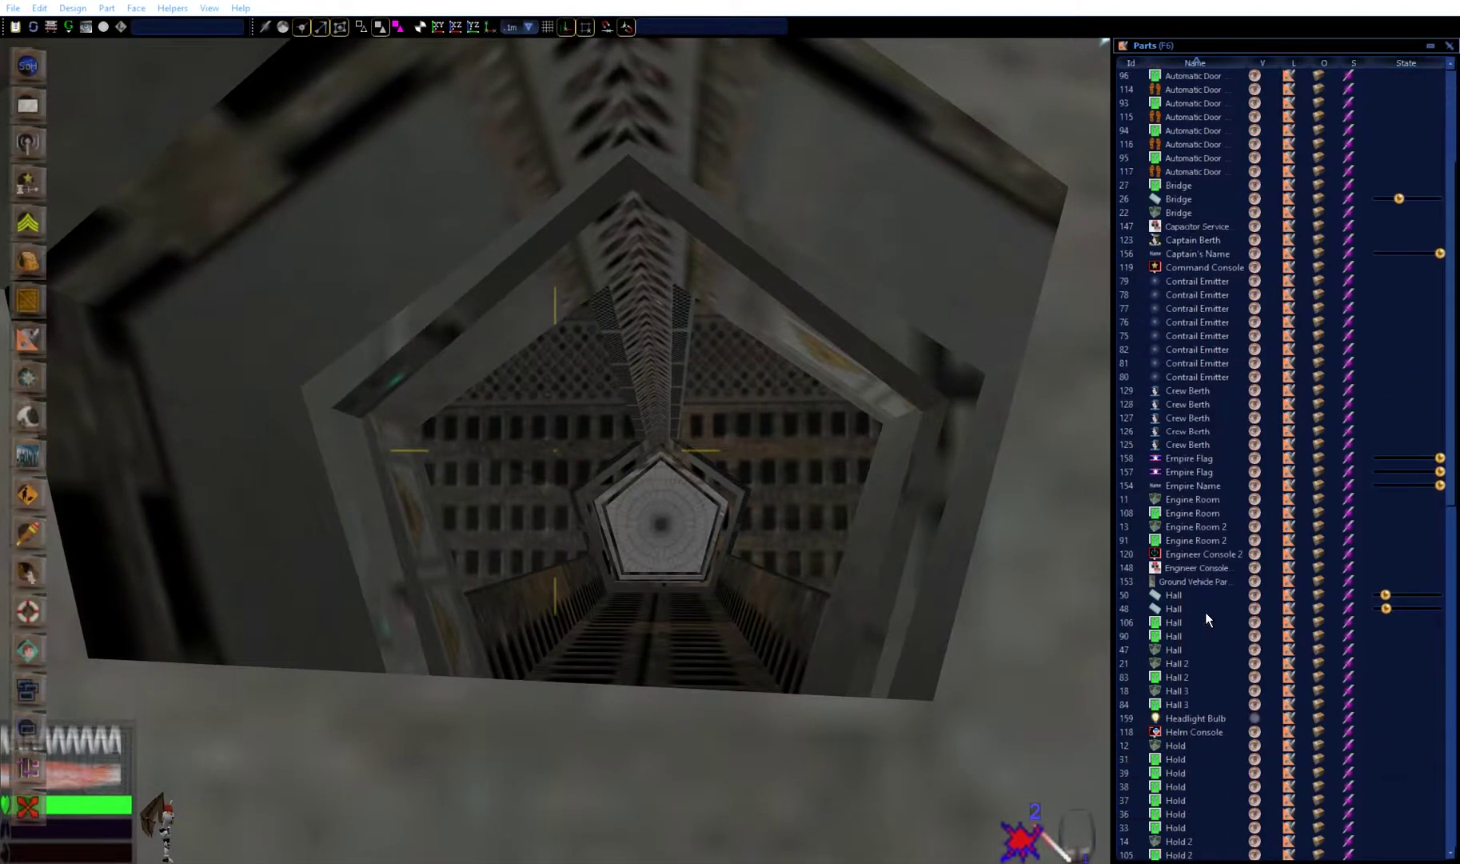
pyautogui.click(1189, 664)
pyautogui.scroll(-2, 1189, 701)
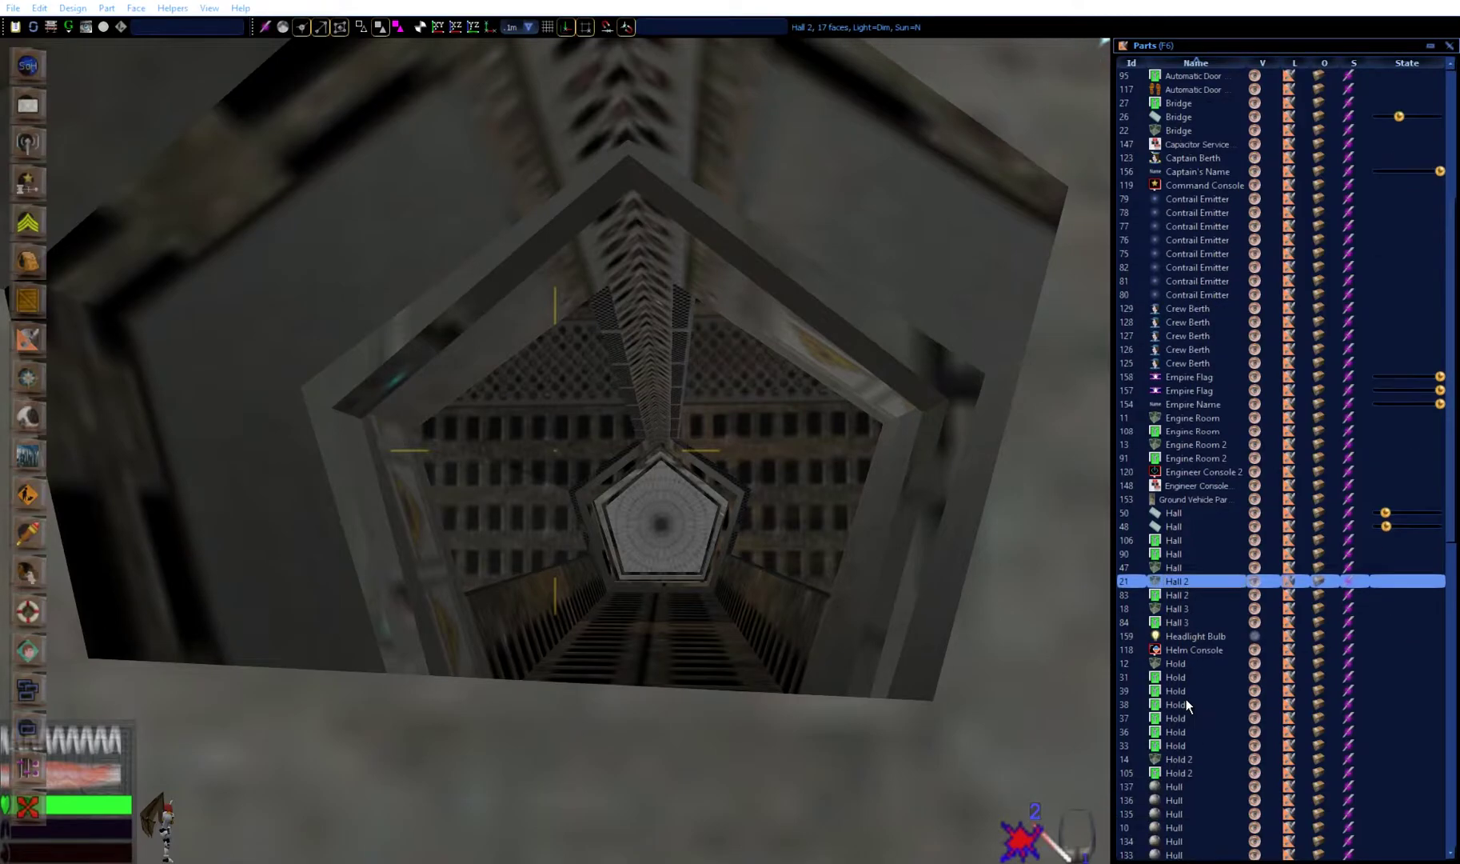
pyautogui.click(1202, 761)
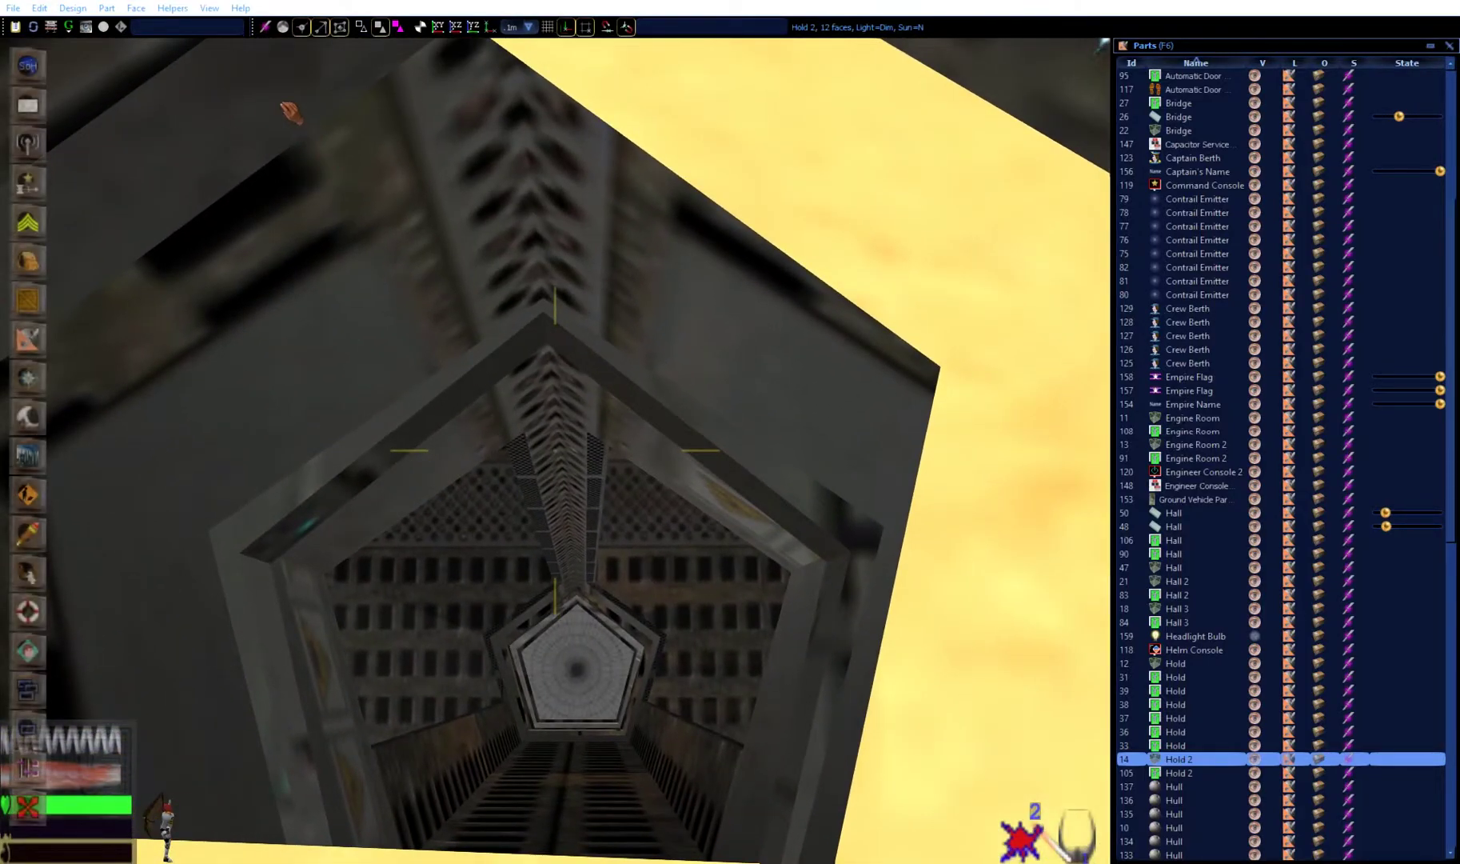
pyautogui.click(381, 32)
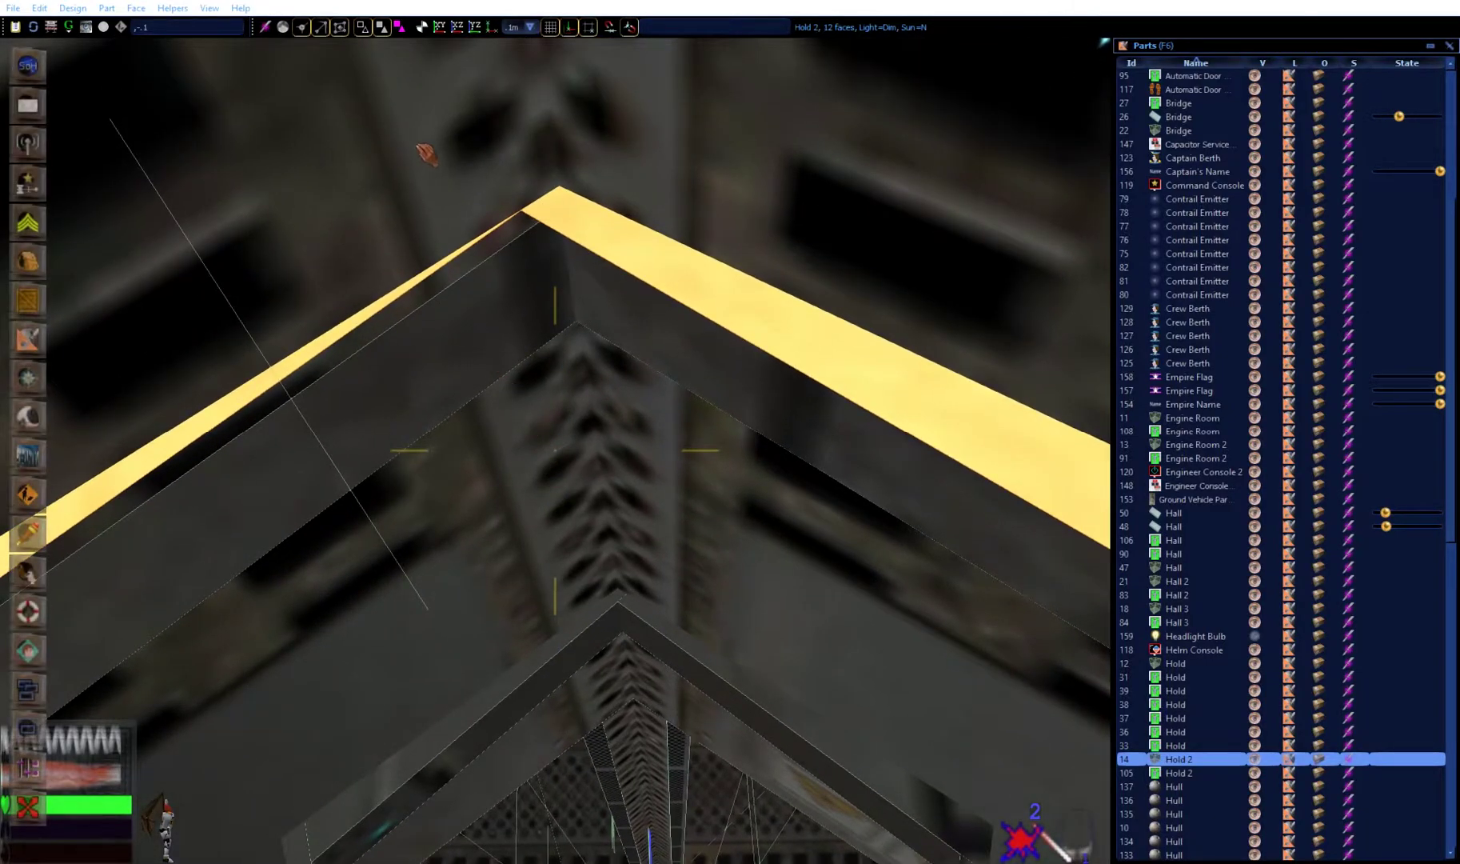
pyautogui.click(73, 8)
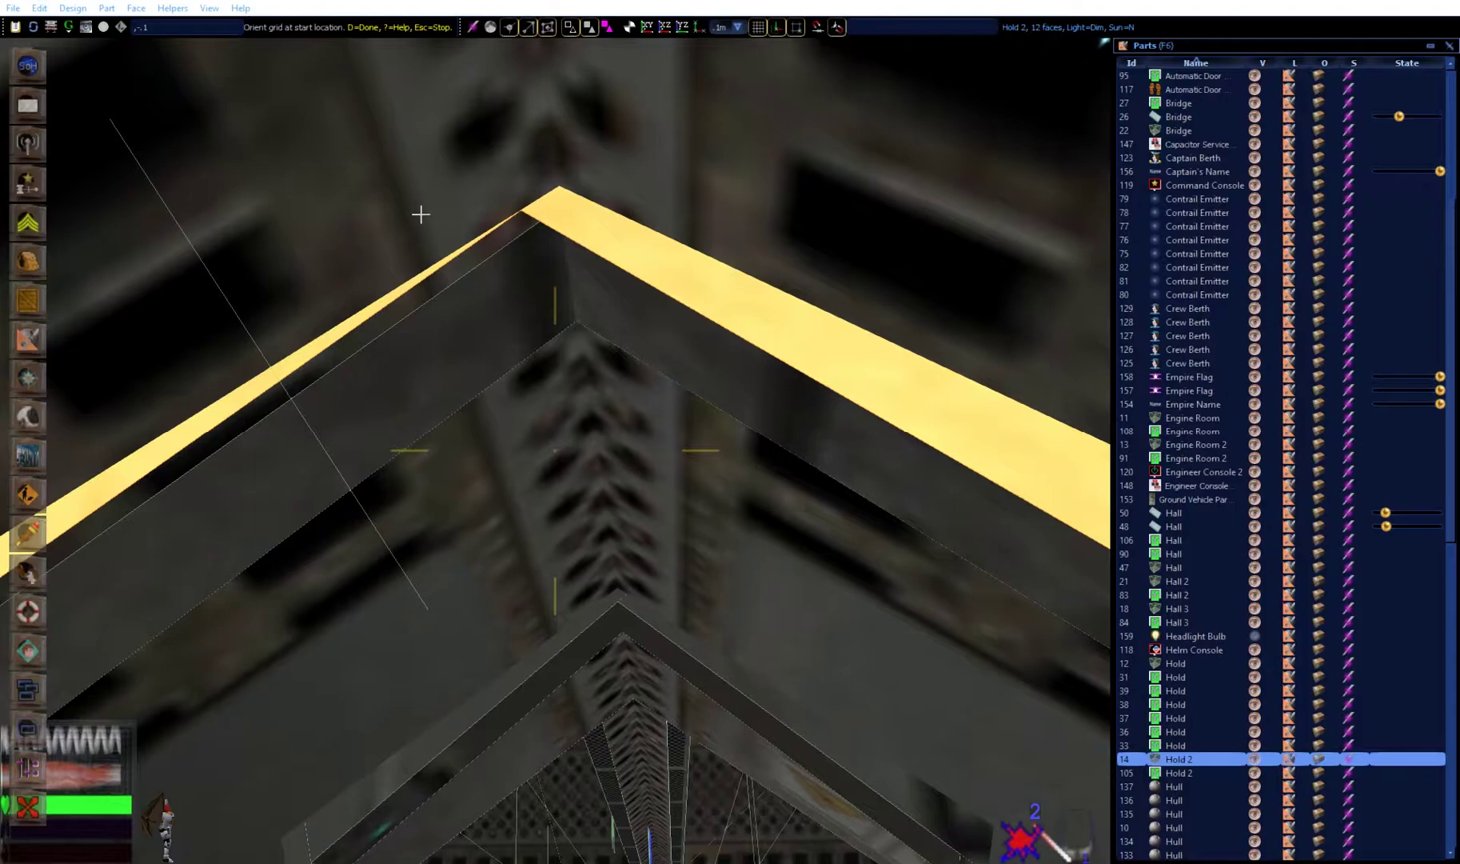
# Reorient the grid using the Hold 2 roof apex as start and destination, finishing with D
pyautogui.click(522, 212)
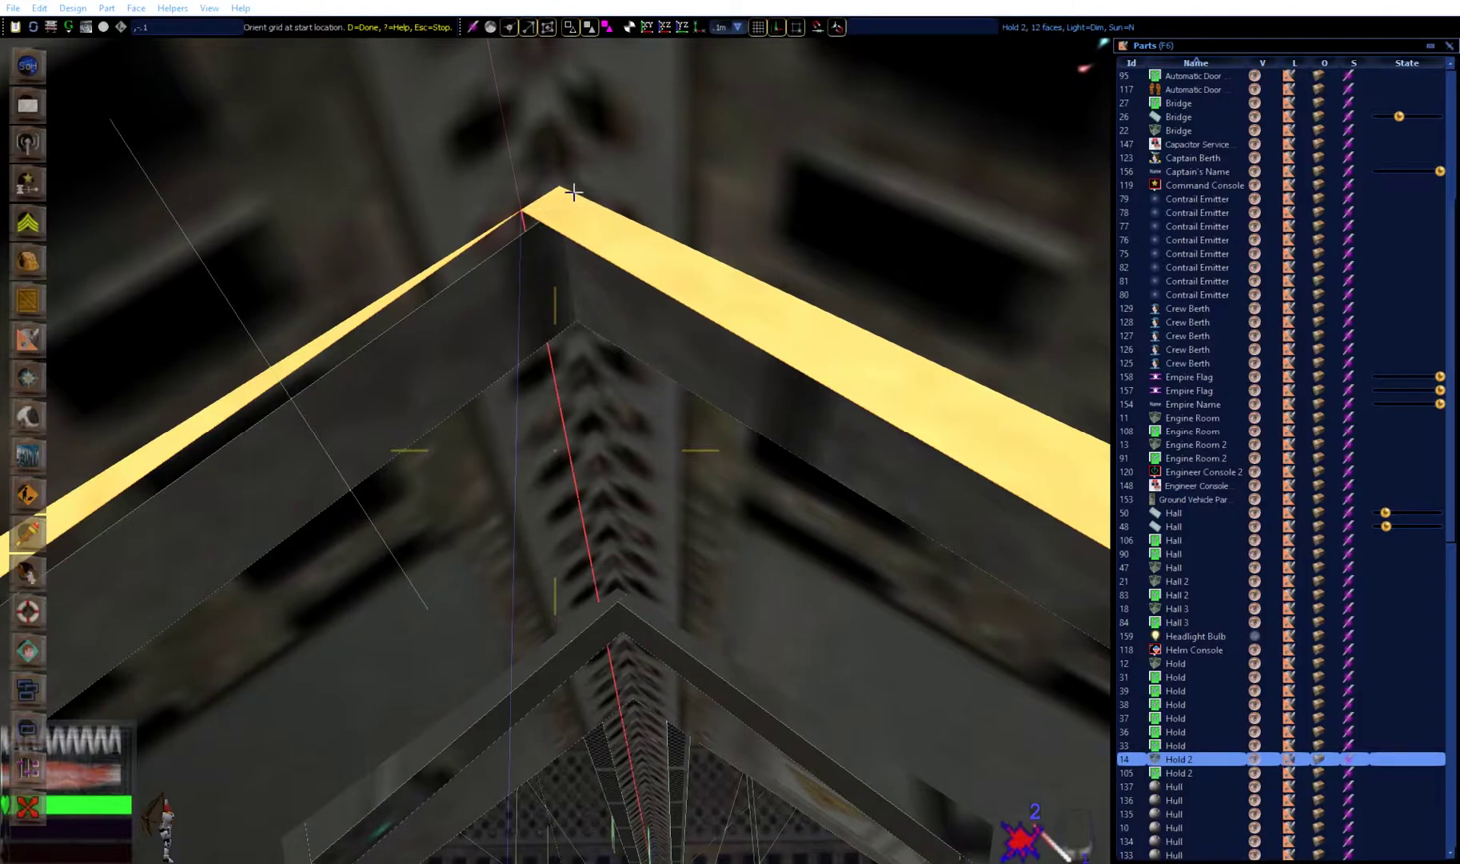
pyautogui.click(565, 189)
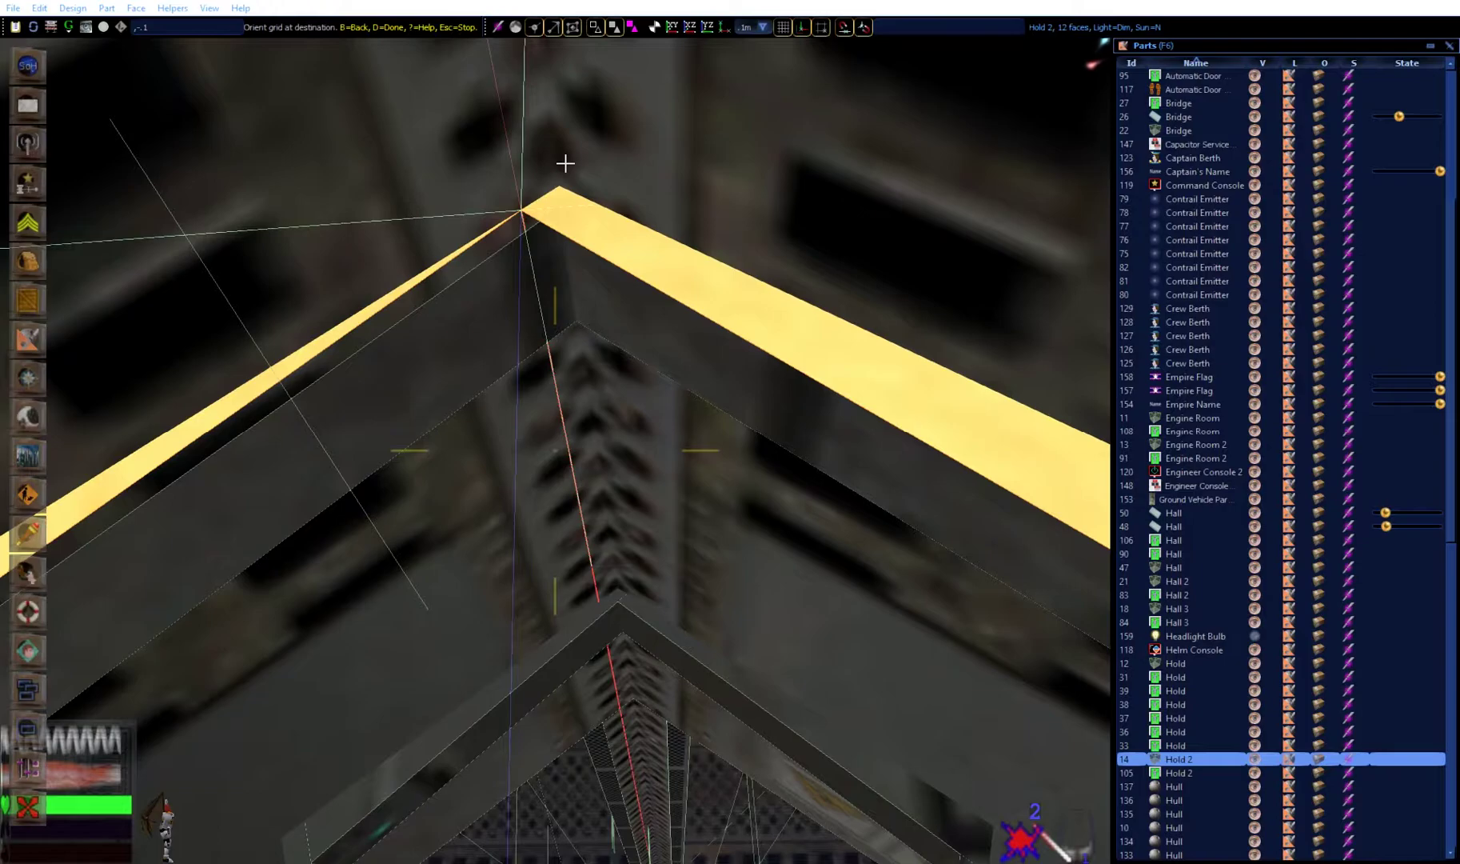
pyautogui.click(560, 186)
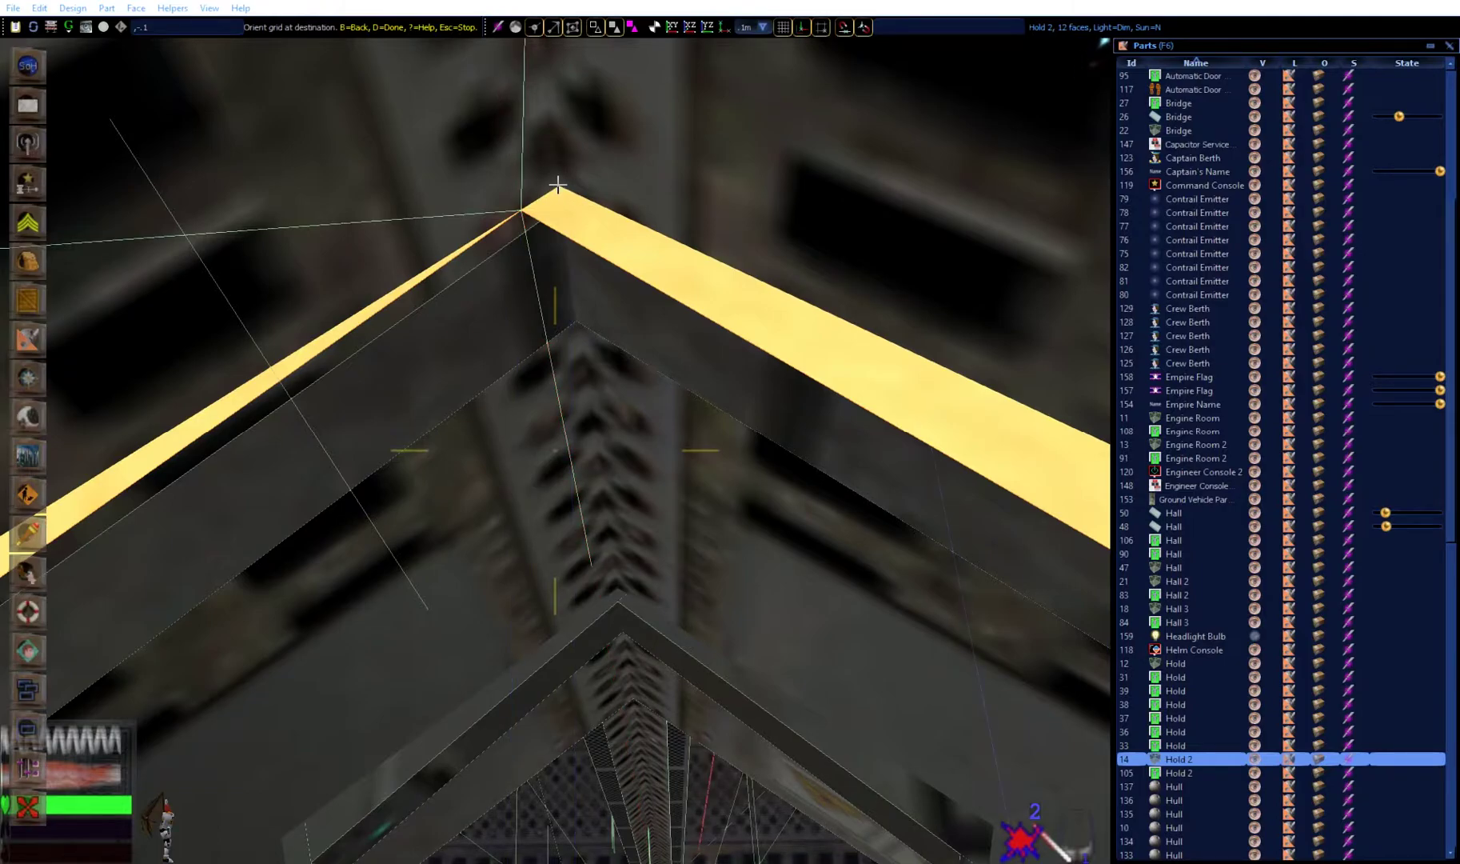
pyautogui.click(614, 27)
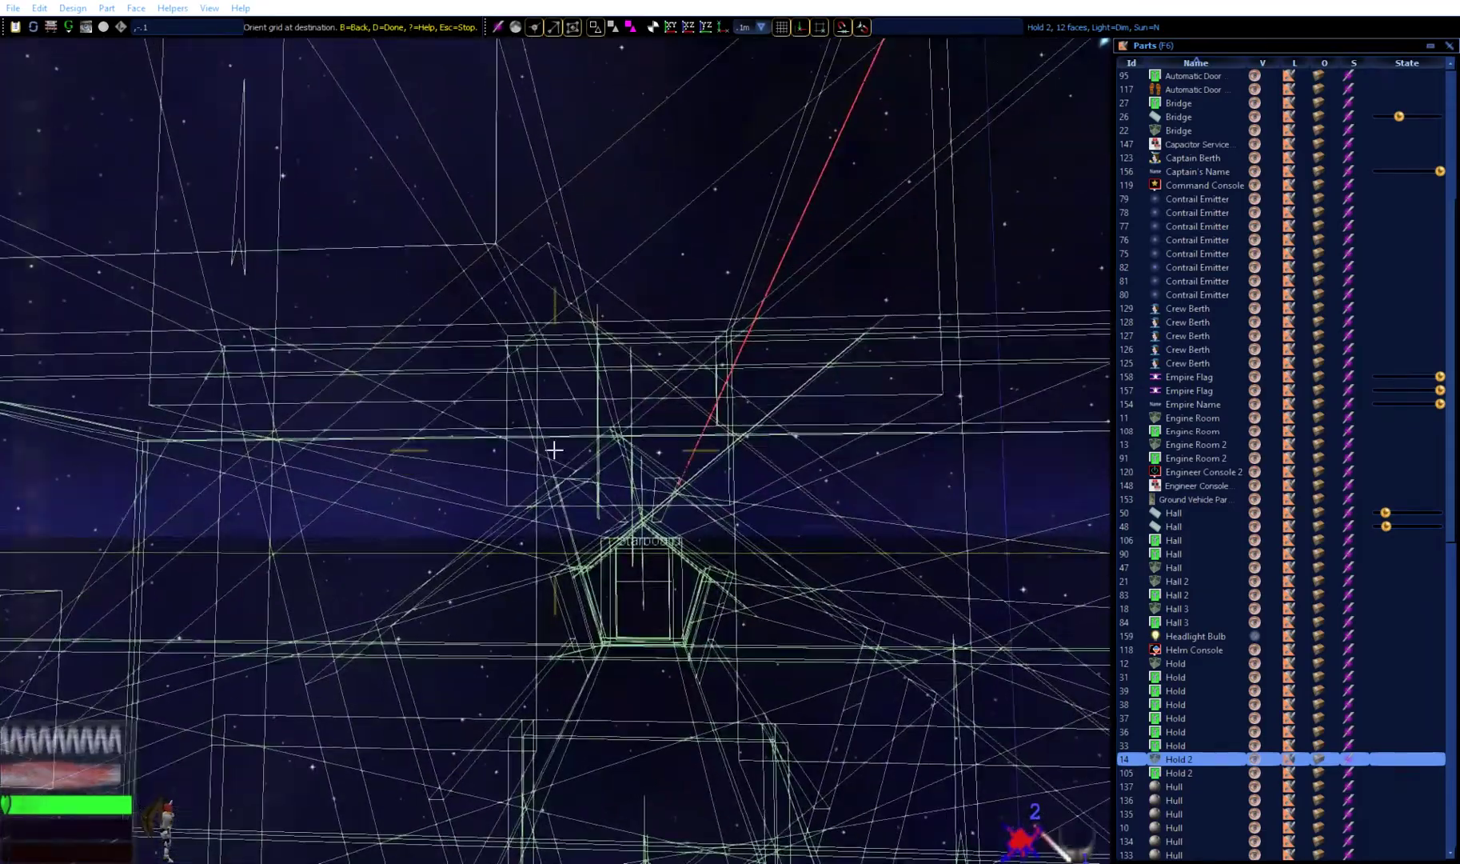
pyautogui.press('d')
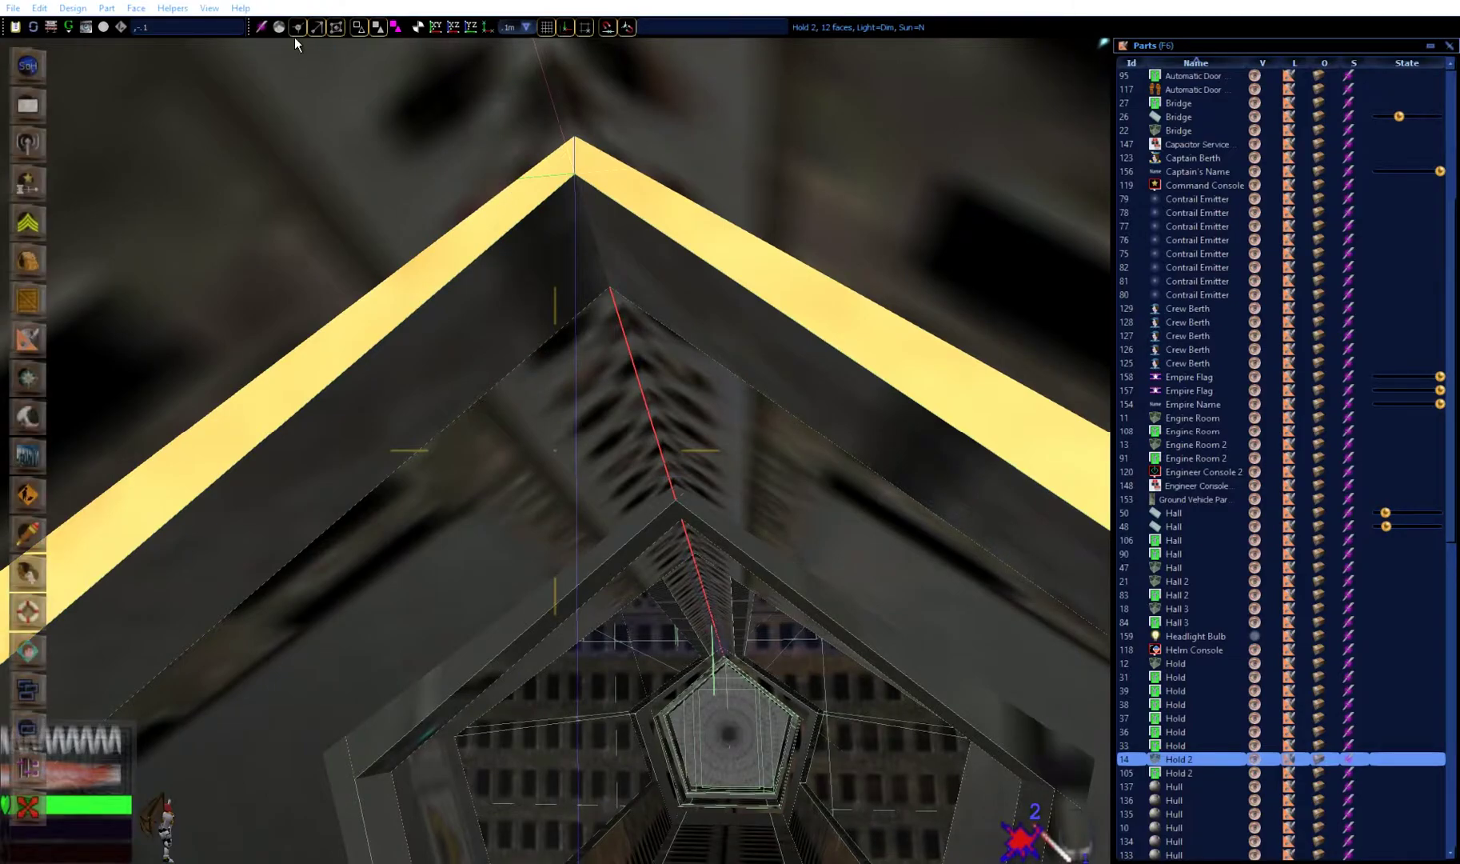
# Toggle render and shaft-visibility modes and orbit the camera toward the yellow-edged face
pyautogui.click(390, 30)
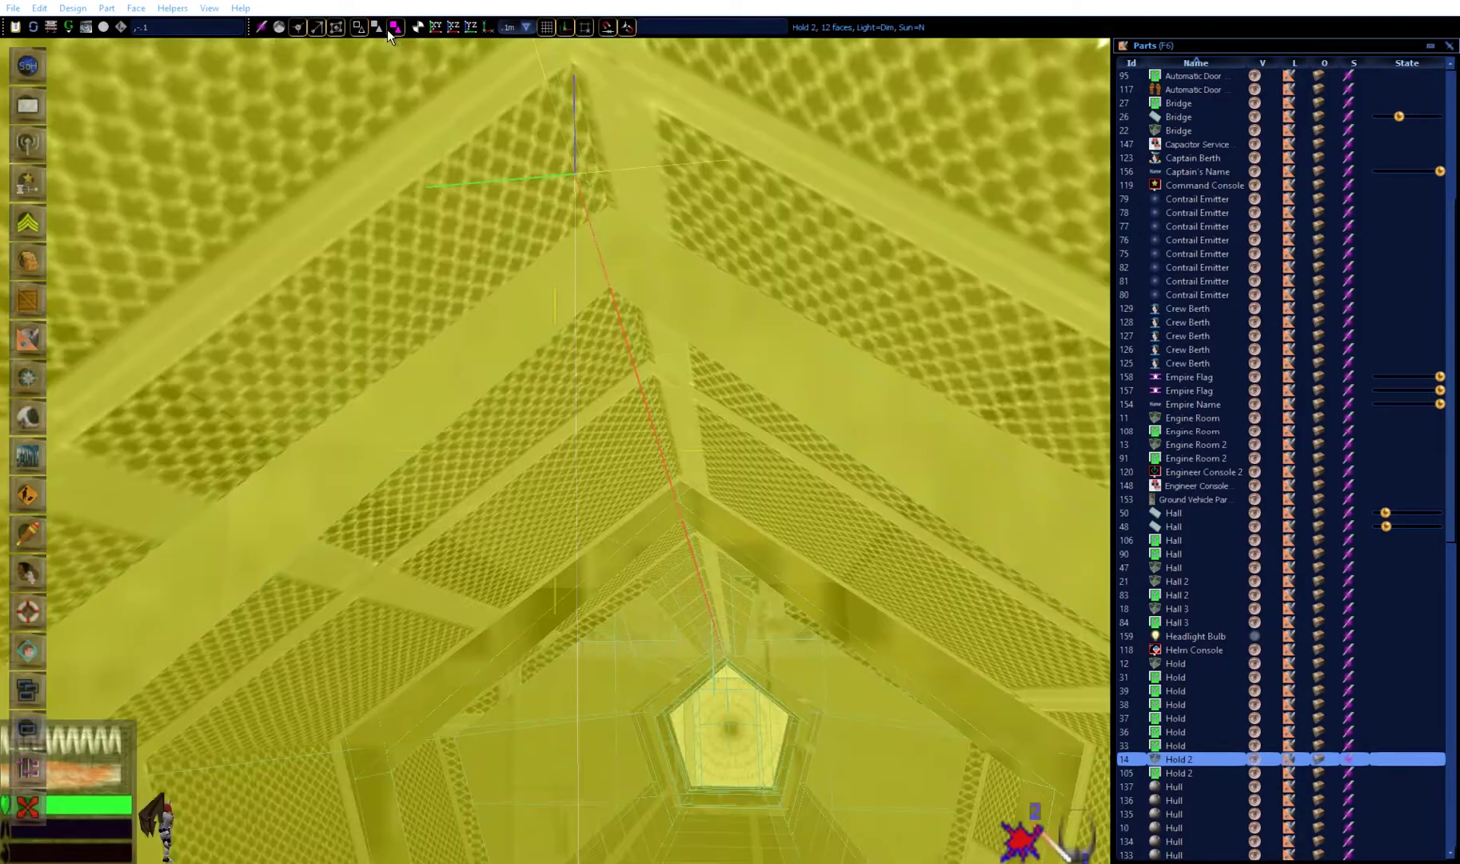
pyautogui.click(387, 29)
pyautogui.click(357, 28)
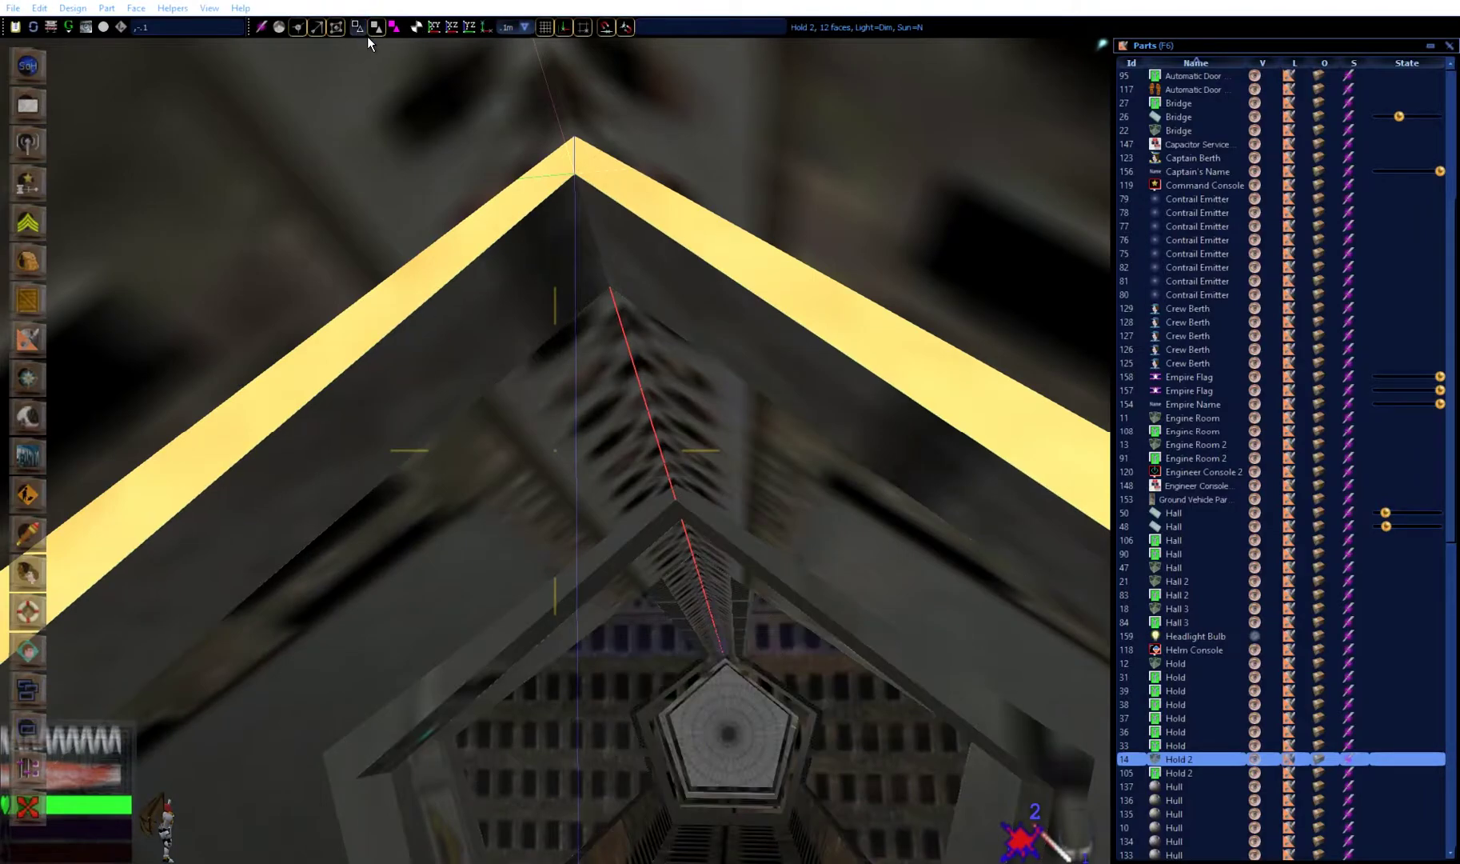
pyautogui.moveTo(495, 148); pyautogui.dragTo(367, 172)
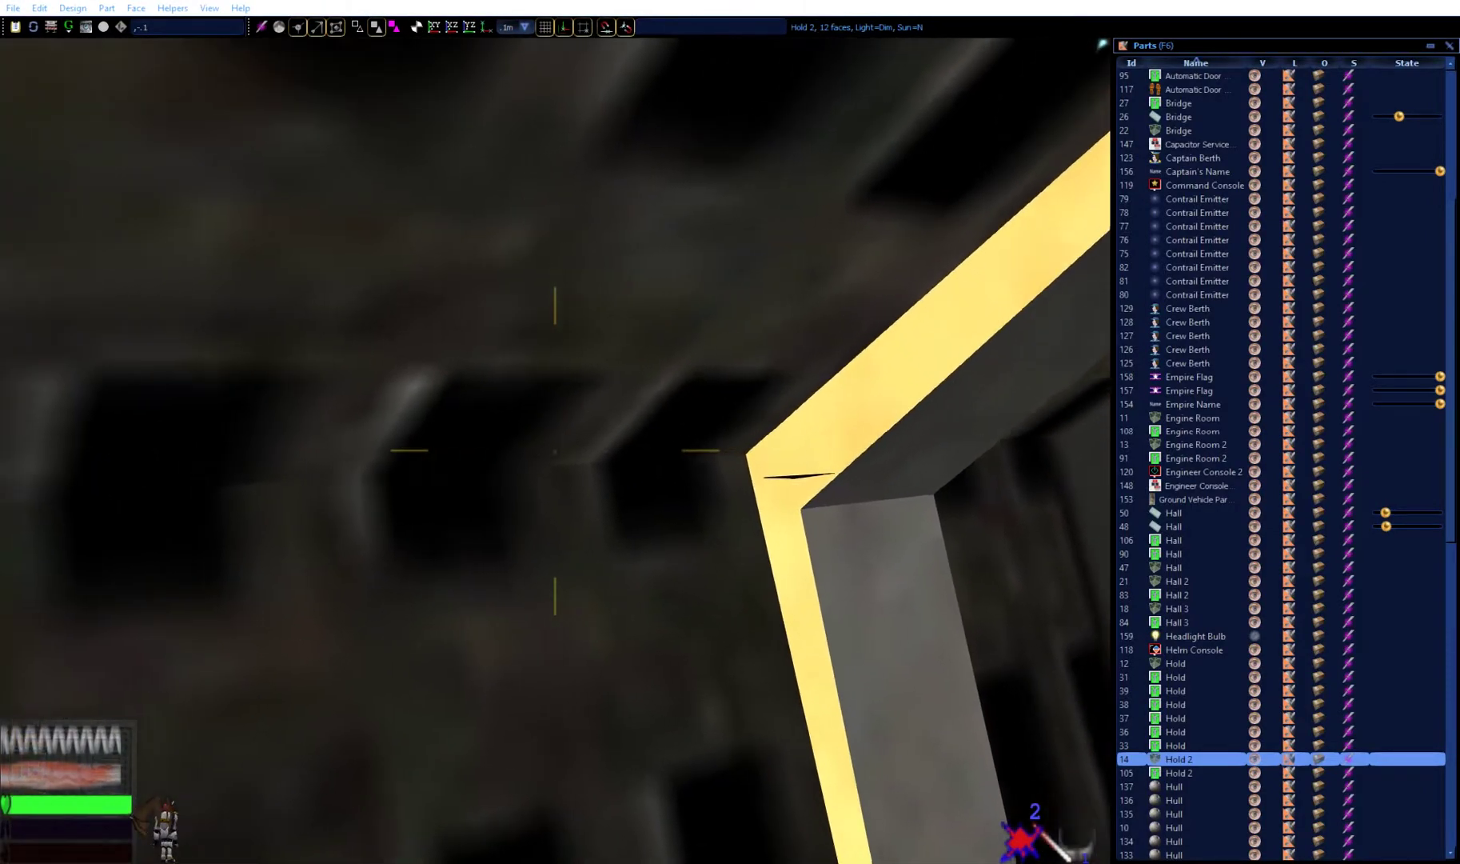
pyautogui.moveTo(555, 450)
pyautogui.mouseDown()
pyautogui.moveTo(555, 384)
pyautogui.moveTo(555, 447)
pyautogui.moveTo(464, 450)
pyautogui.moveTo(495, 415)
pyautogui.mouseUp()
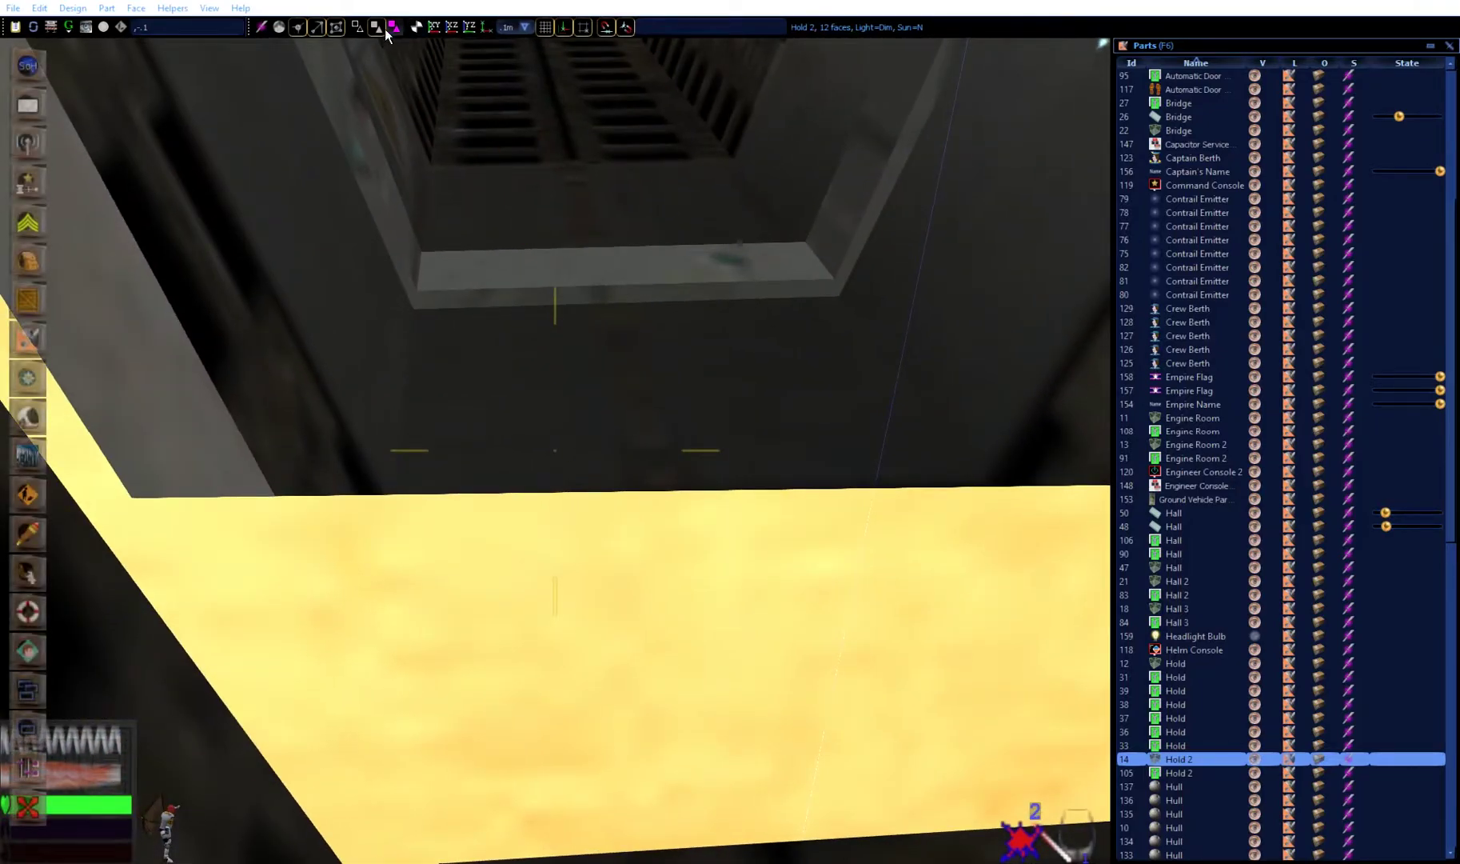
pyautogui.click(280, 27)
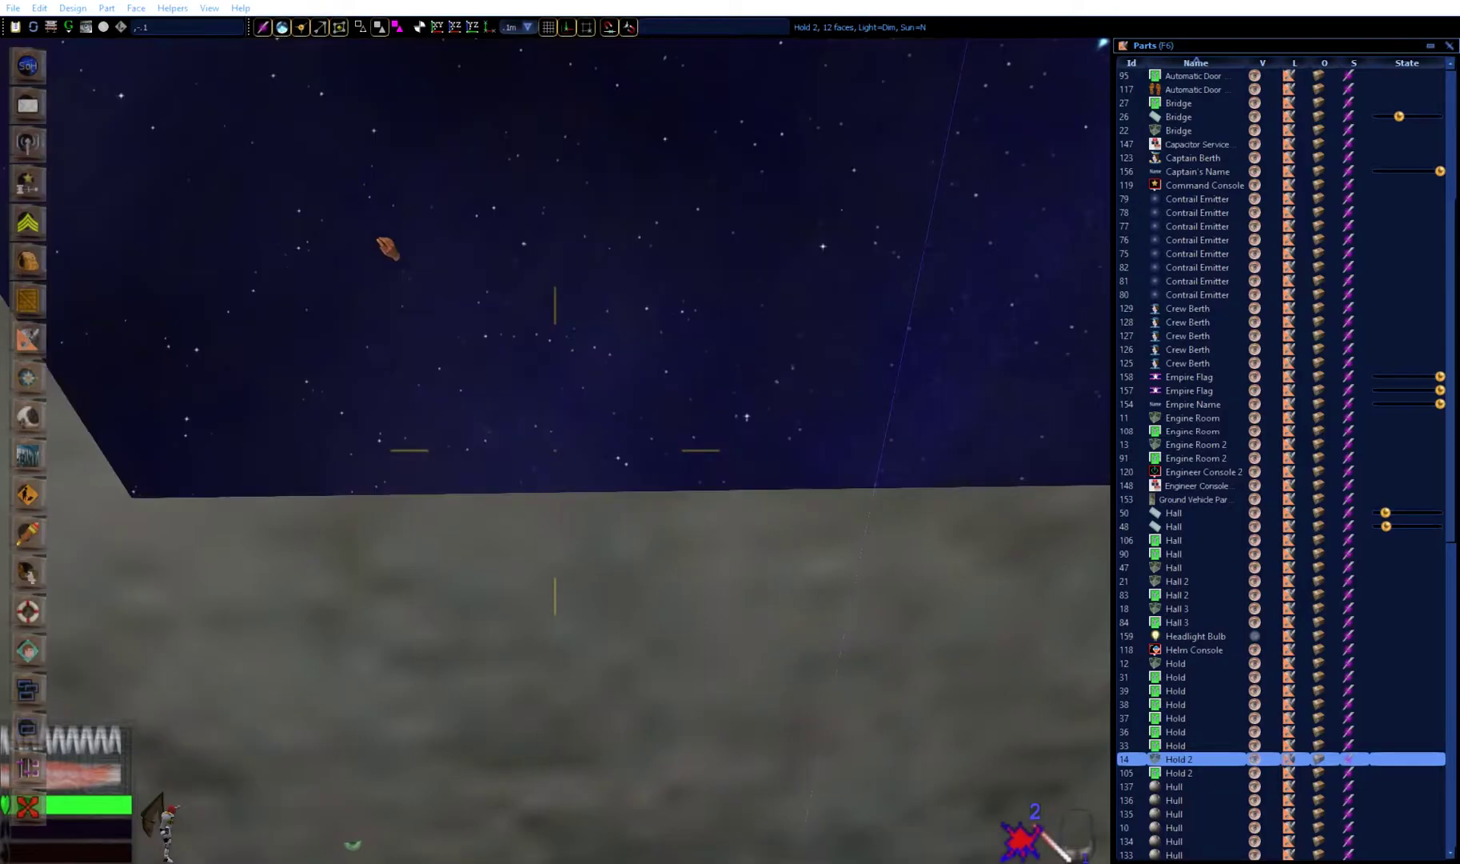
pyautogui.click(281, 29)
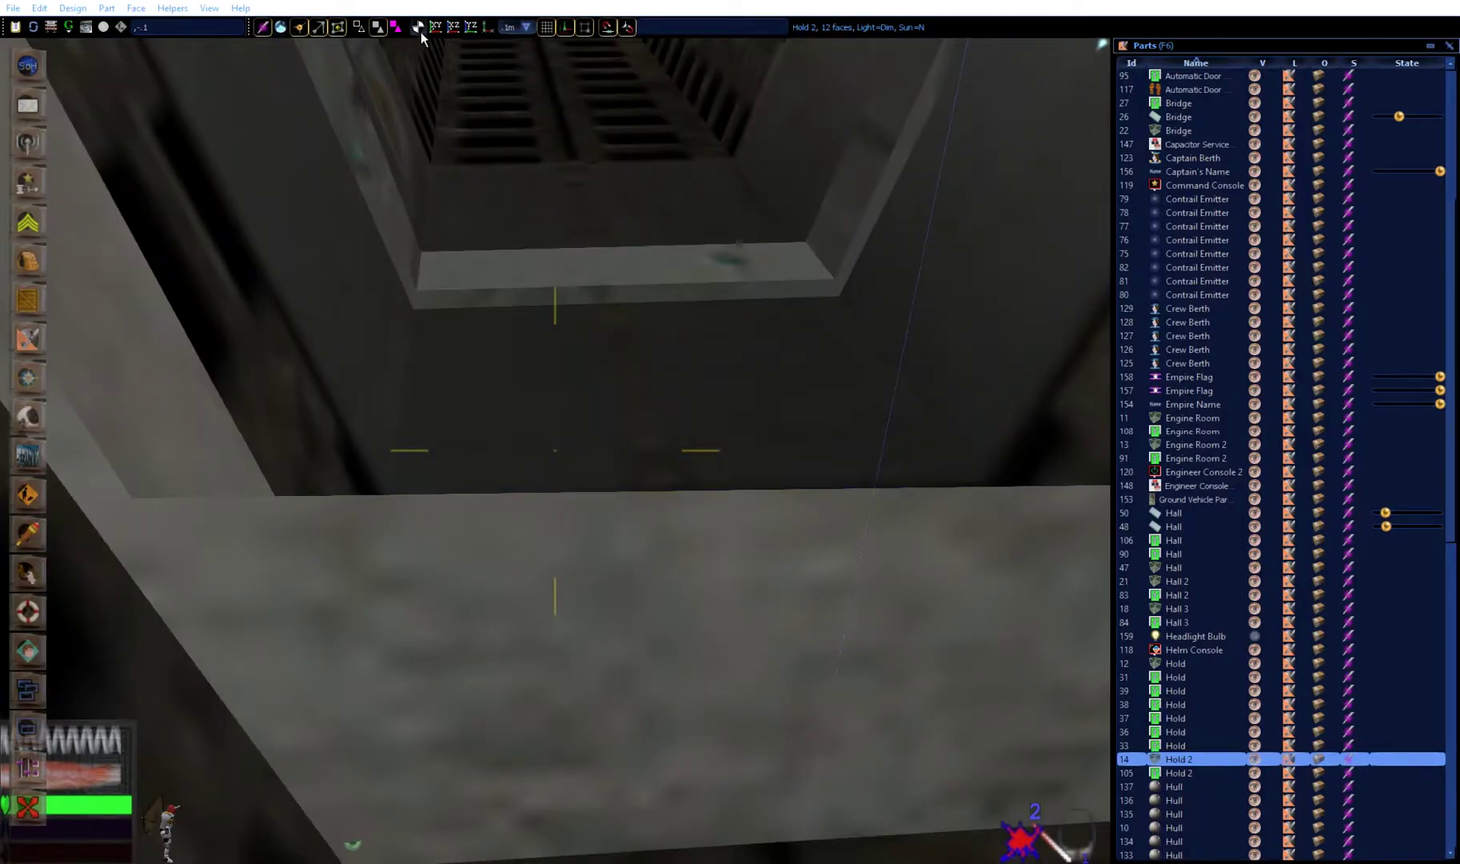
# Fly the wireframe view to Hold 2 from the parts list, then restore the textured view
pyautogui.click(360, 27)
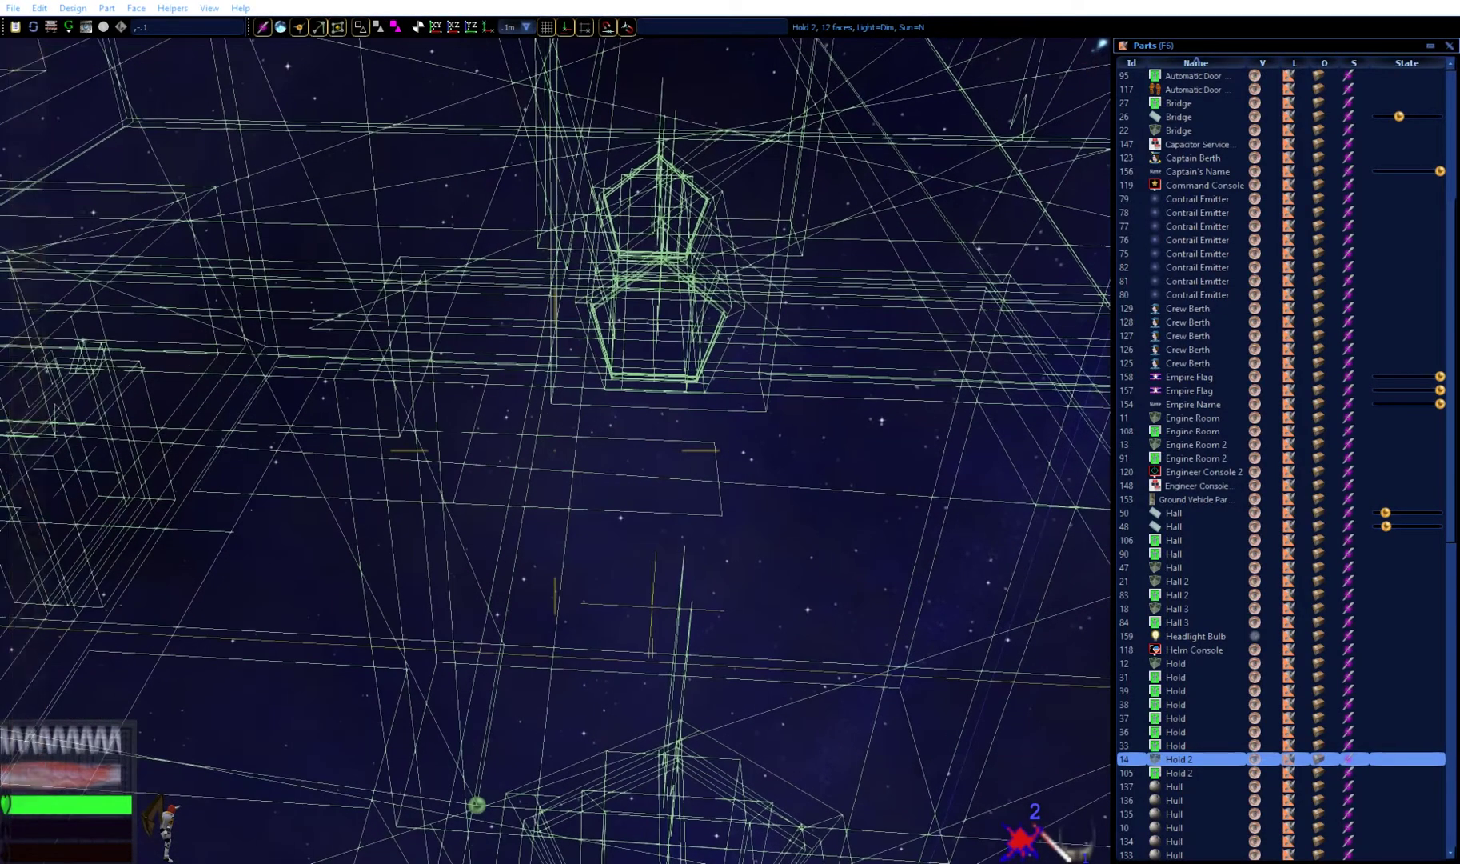
pyautogui.doubleClick(1199, 759)
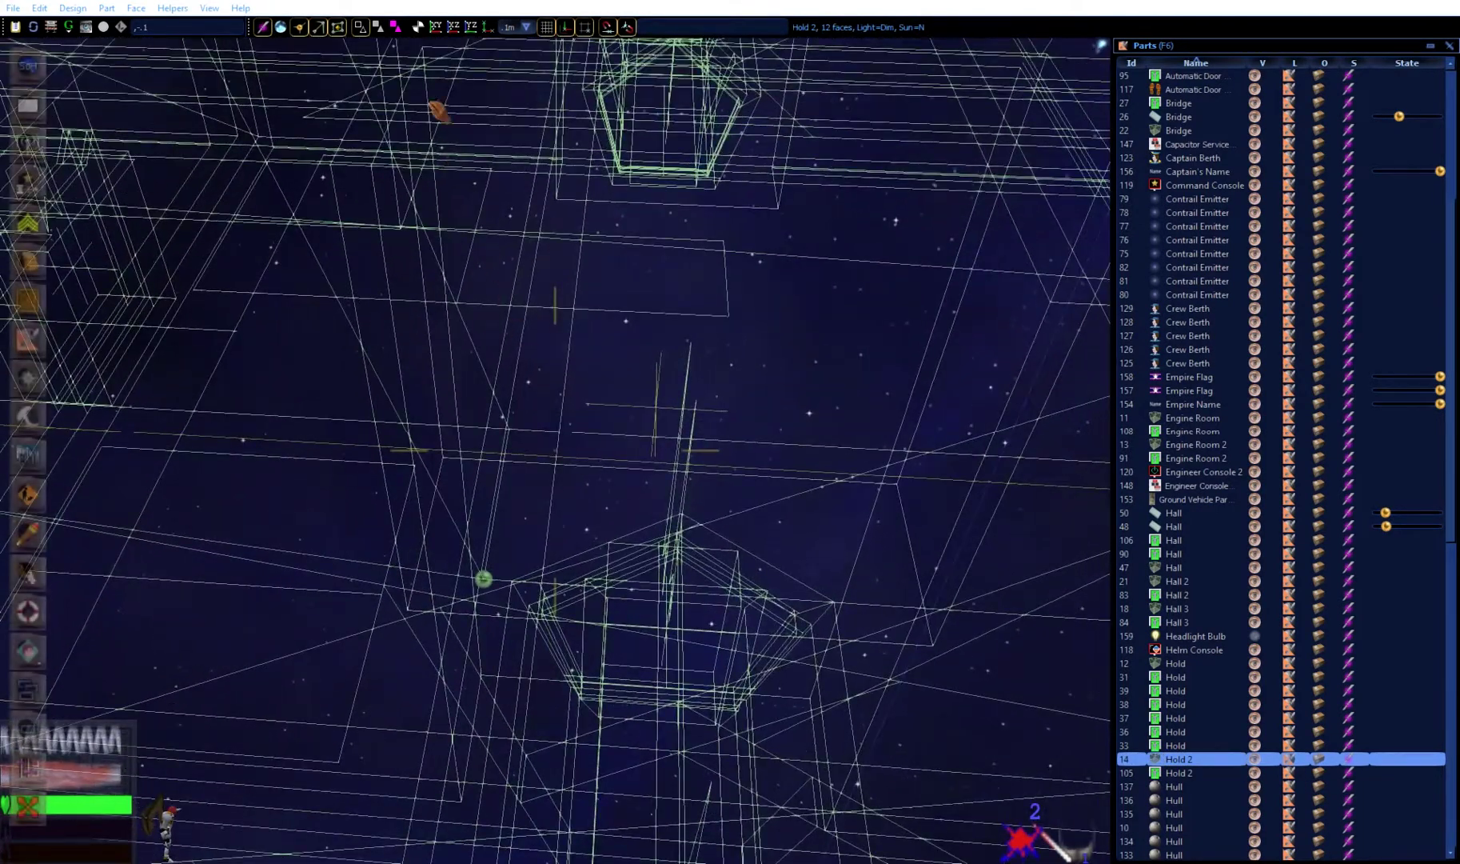
pyautogui.click(378, 27)
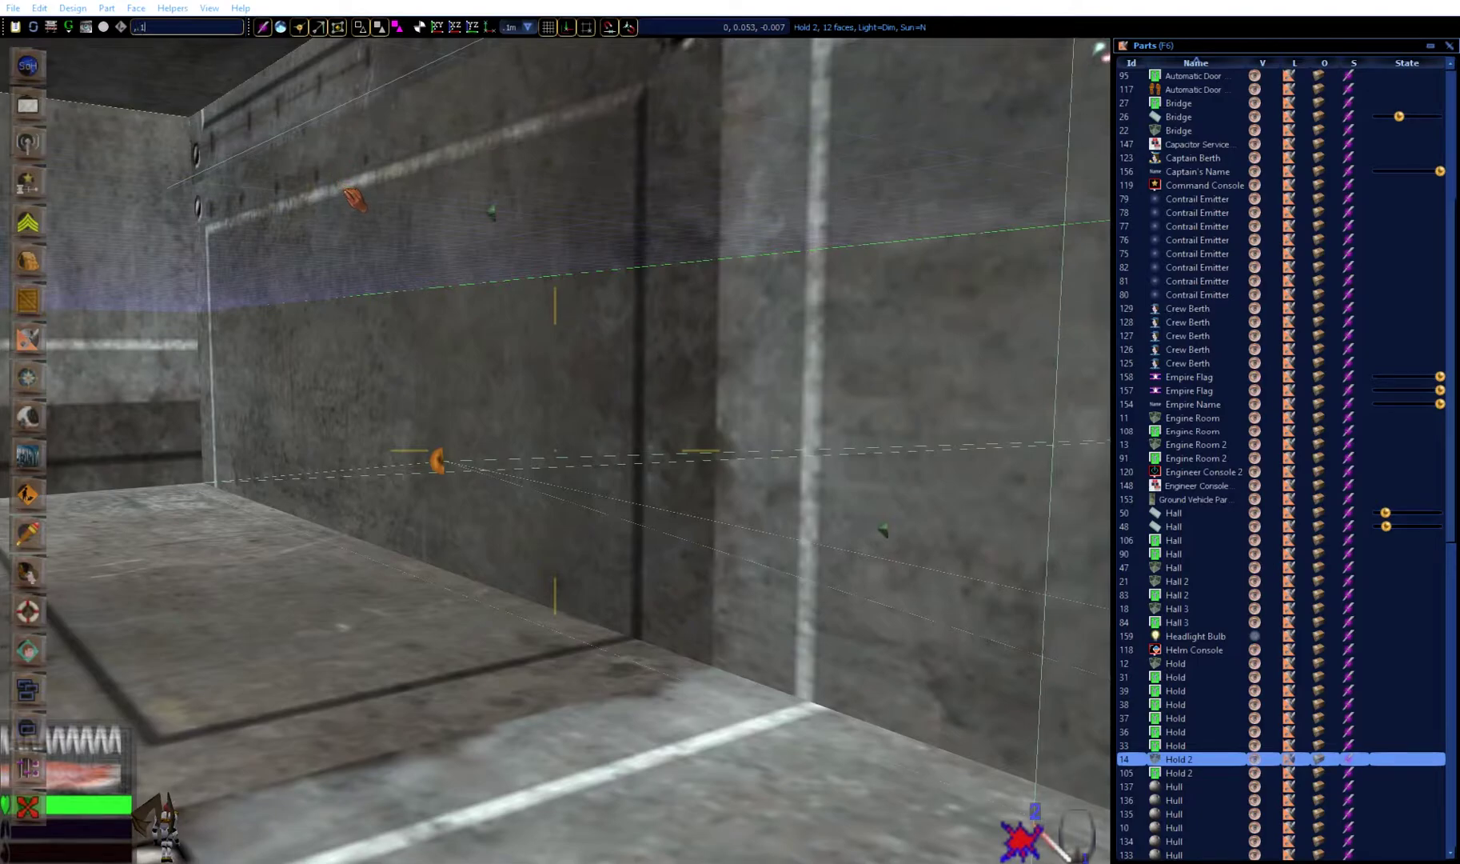
# Shift Hold 2 two steps left and rotate it in ,,-1 increments until it aligns with the tunnel
pyautogui.press('Left')
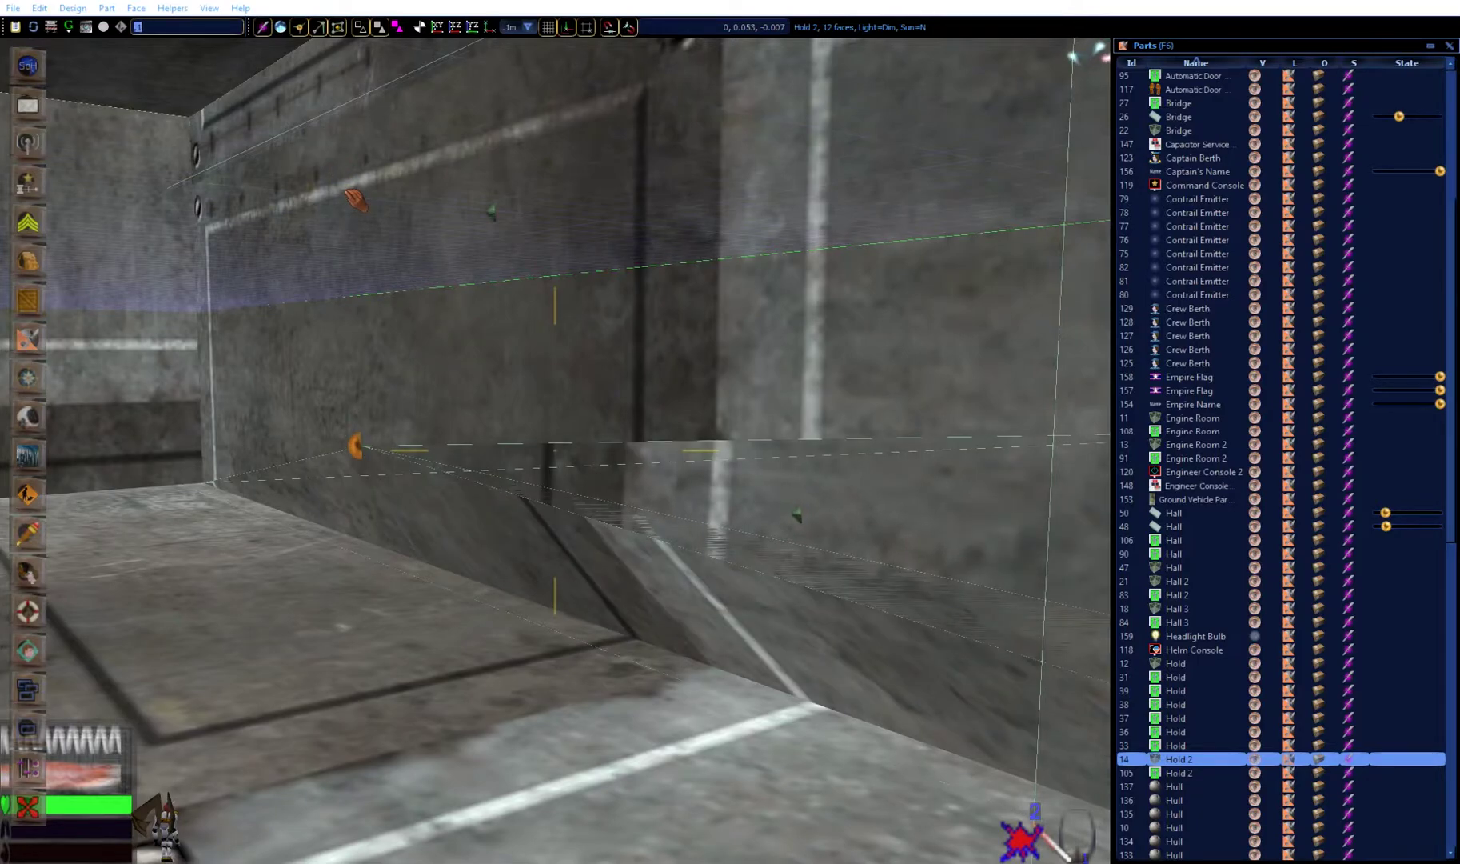
pyautogui.press('Left')
pyautogui.press('Left')
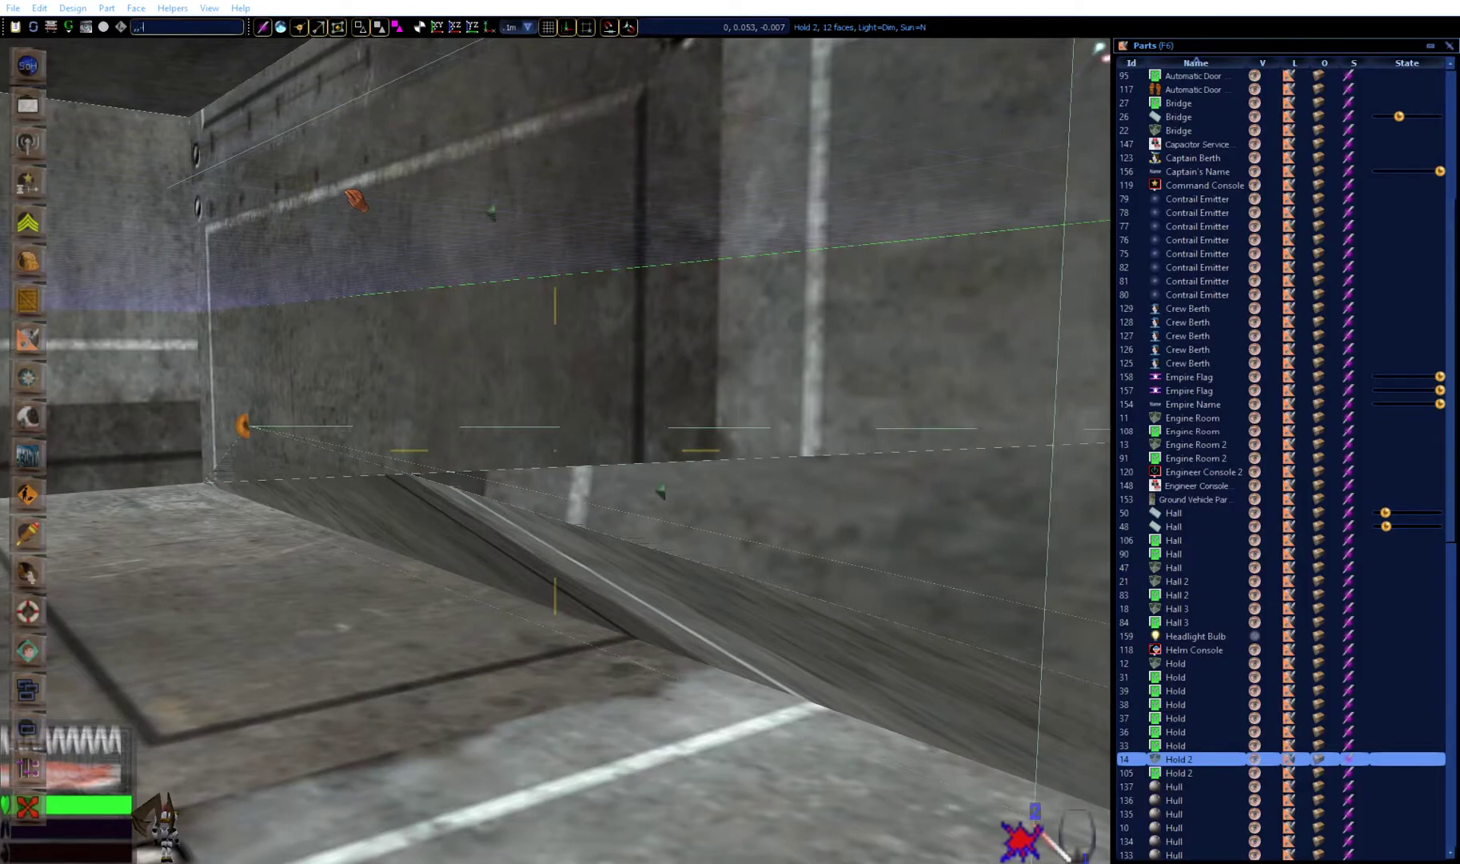
pyautogui.write('-1')
pyautogui.press('Return')
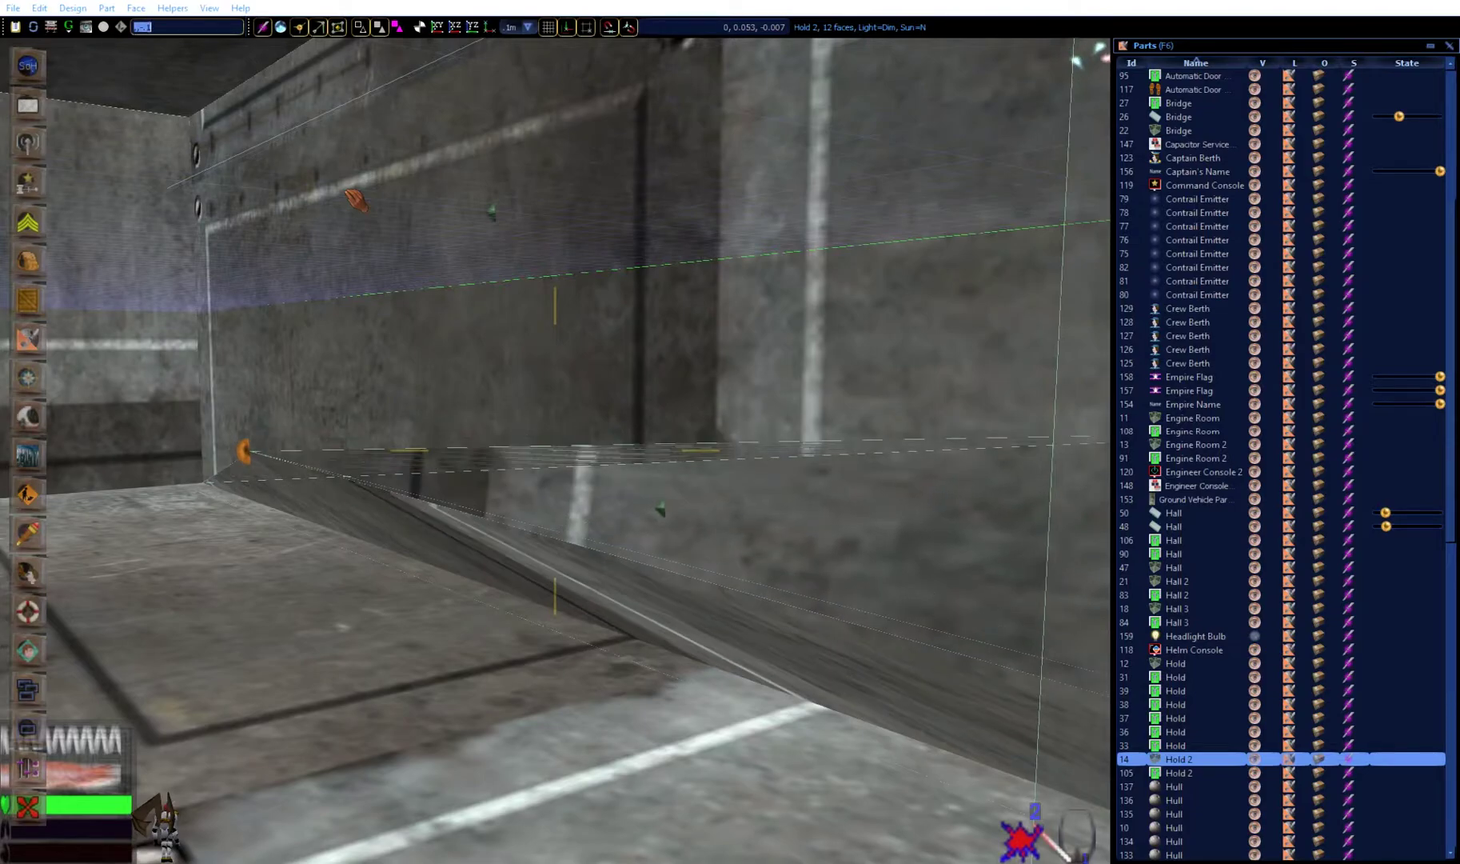
pyautogui.press('Return')
pyautogui.press('Return')
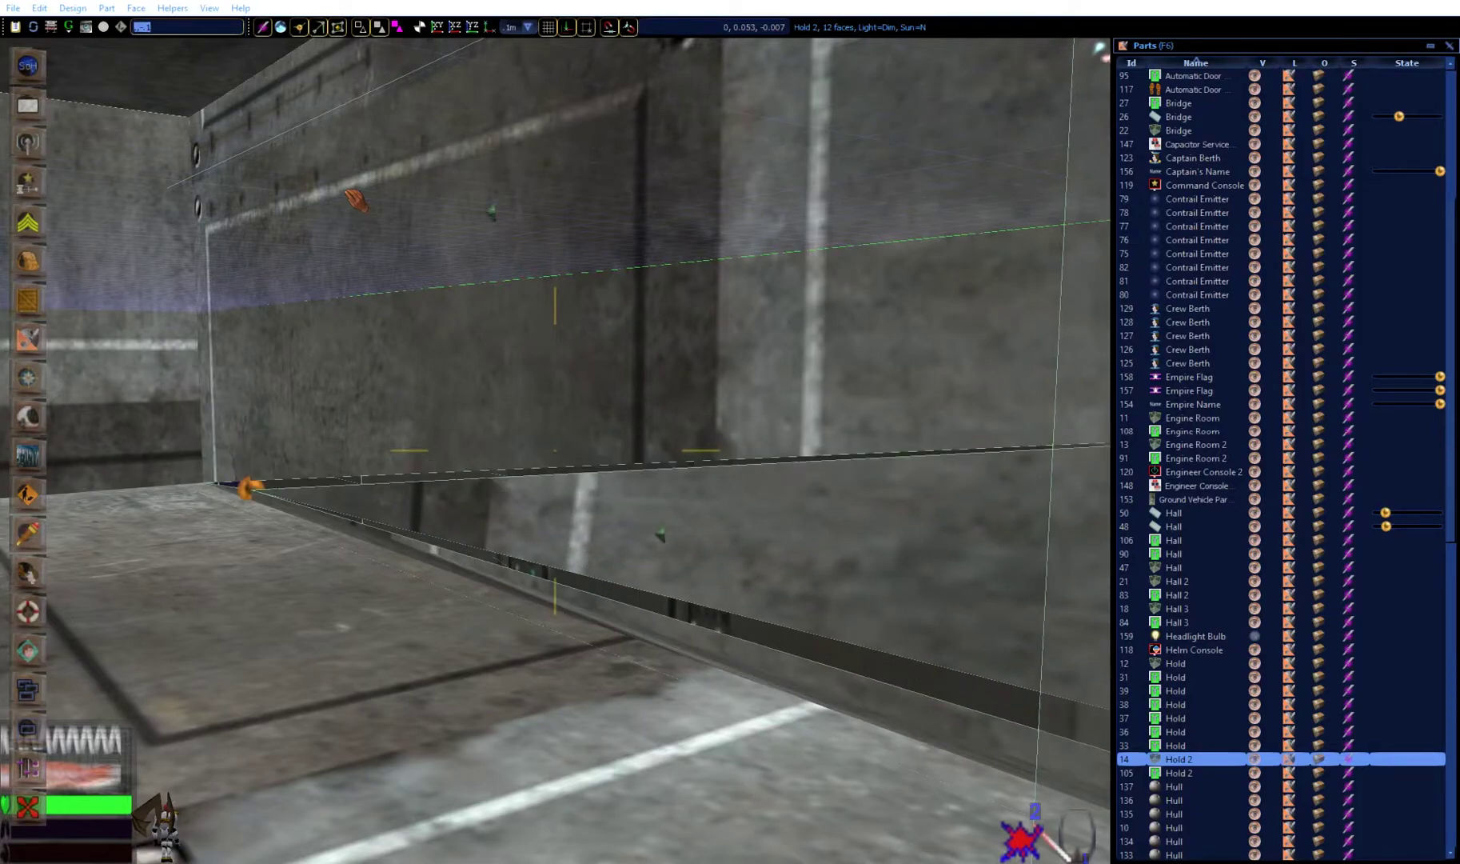
pyautogui.write(',,-1')
pyautogui.press('Return')
pyautogui.press('Return')
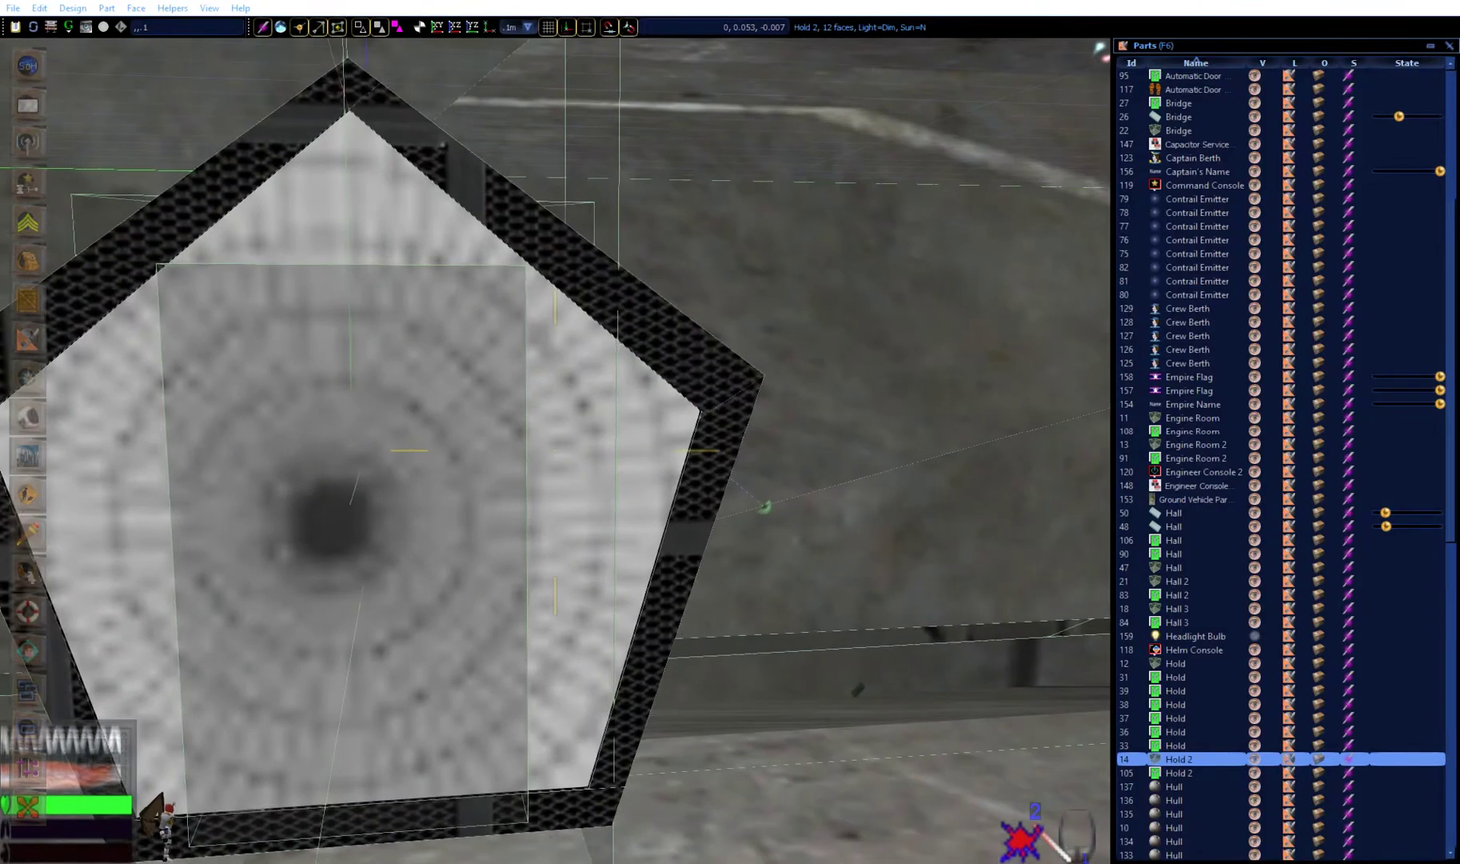
pyautogui.press('Return')
pyautogui.press('Return')
pyautogui.press('Return')
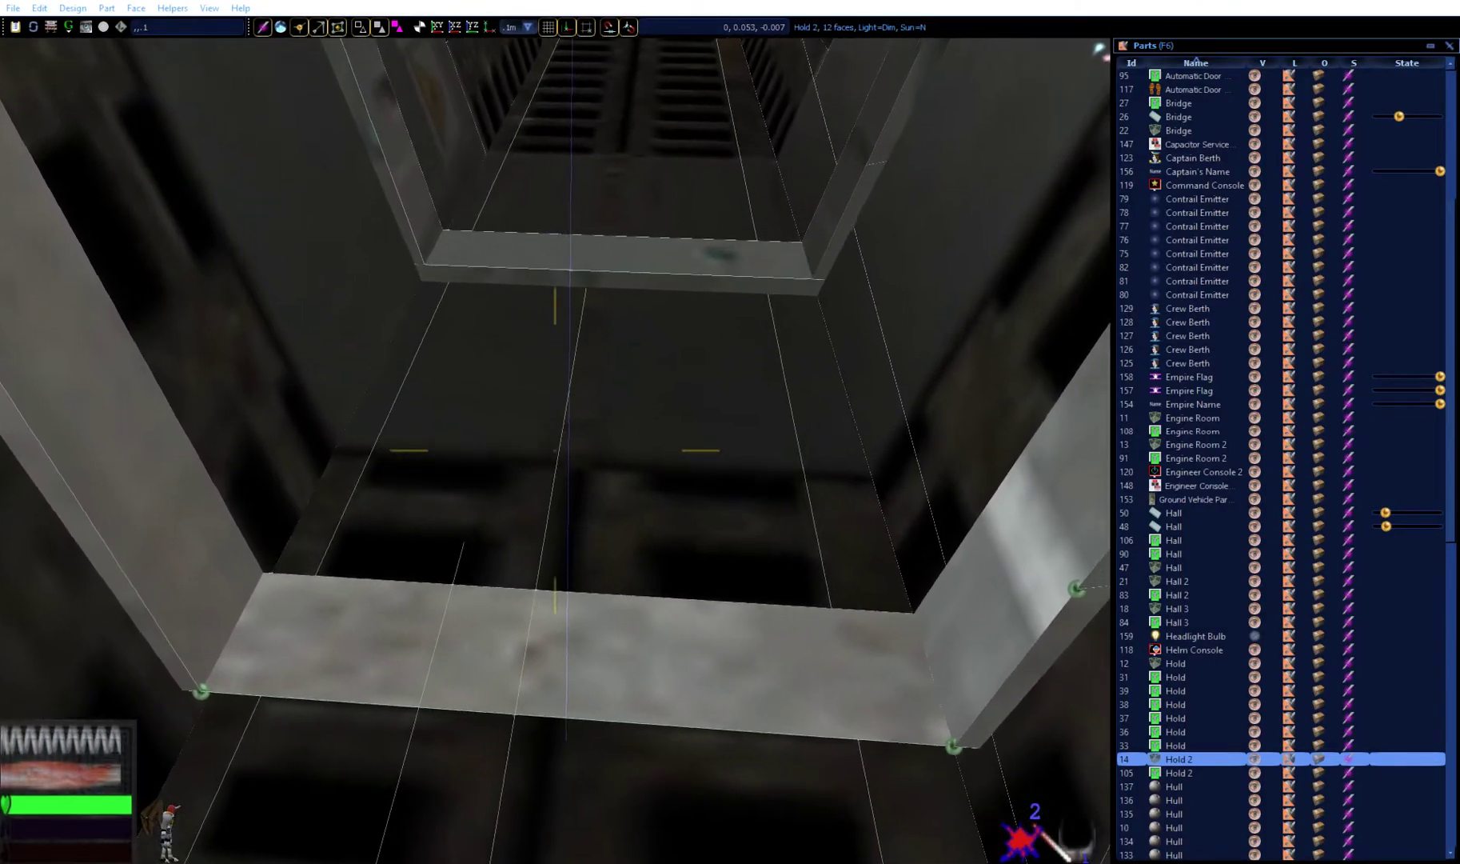
pyautogui.press('Return')
pyautogui.press('Return')
pyautogui.press('Return')
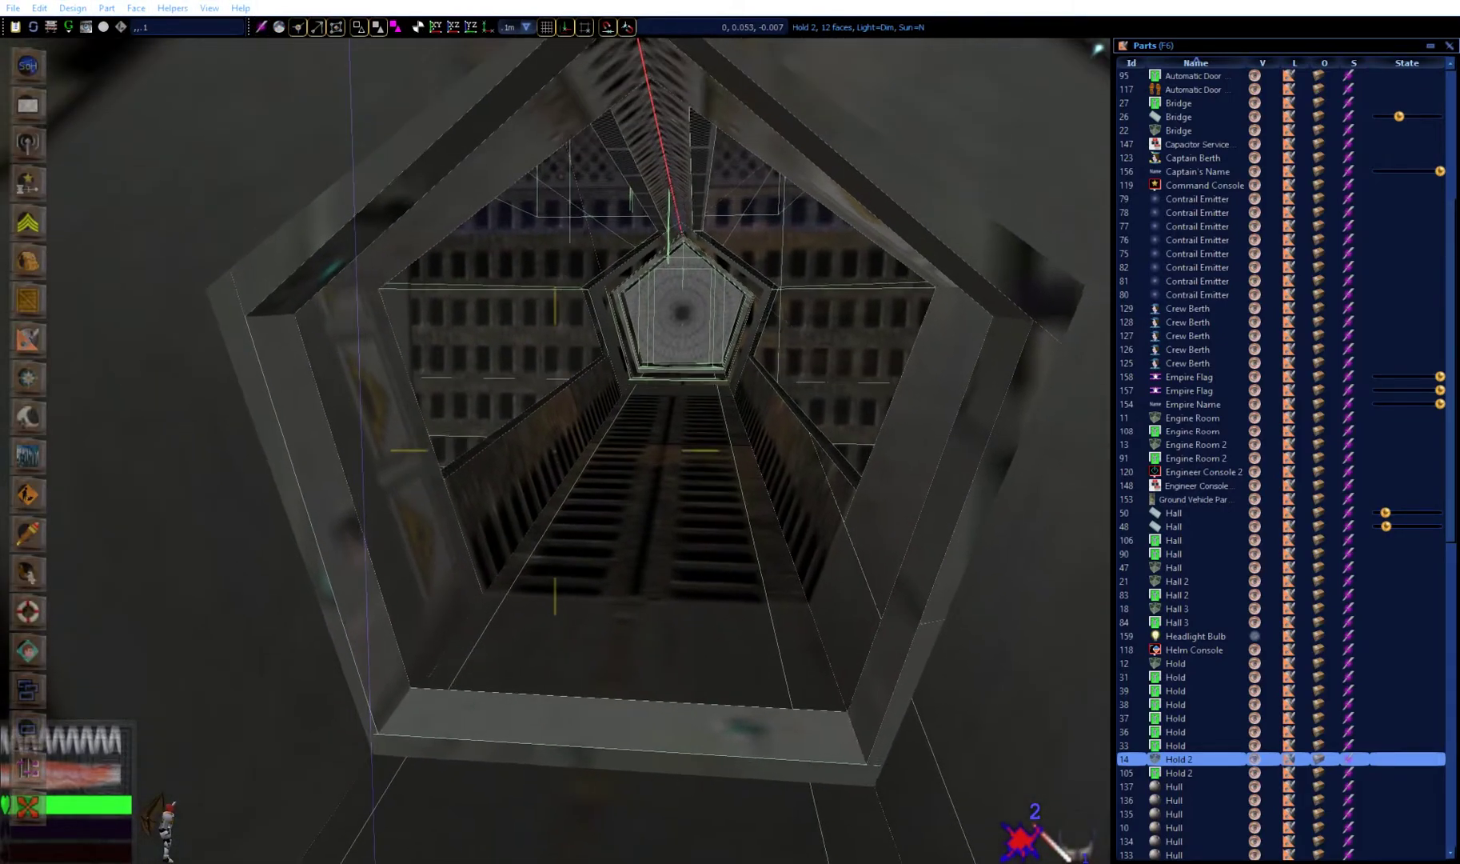
pyautogui.scroll(-2, 572, 318)
# Swing the view around the hall corridor and bring up the file commands to save the blueprint
pyautogui.scroll(5, 572, 318)
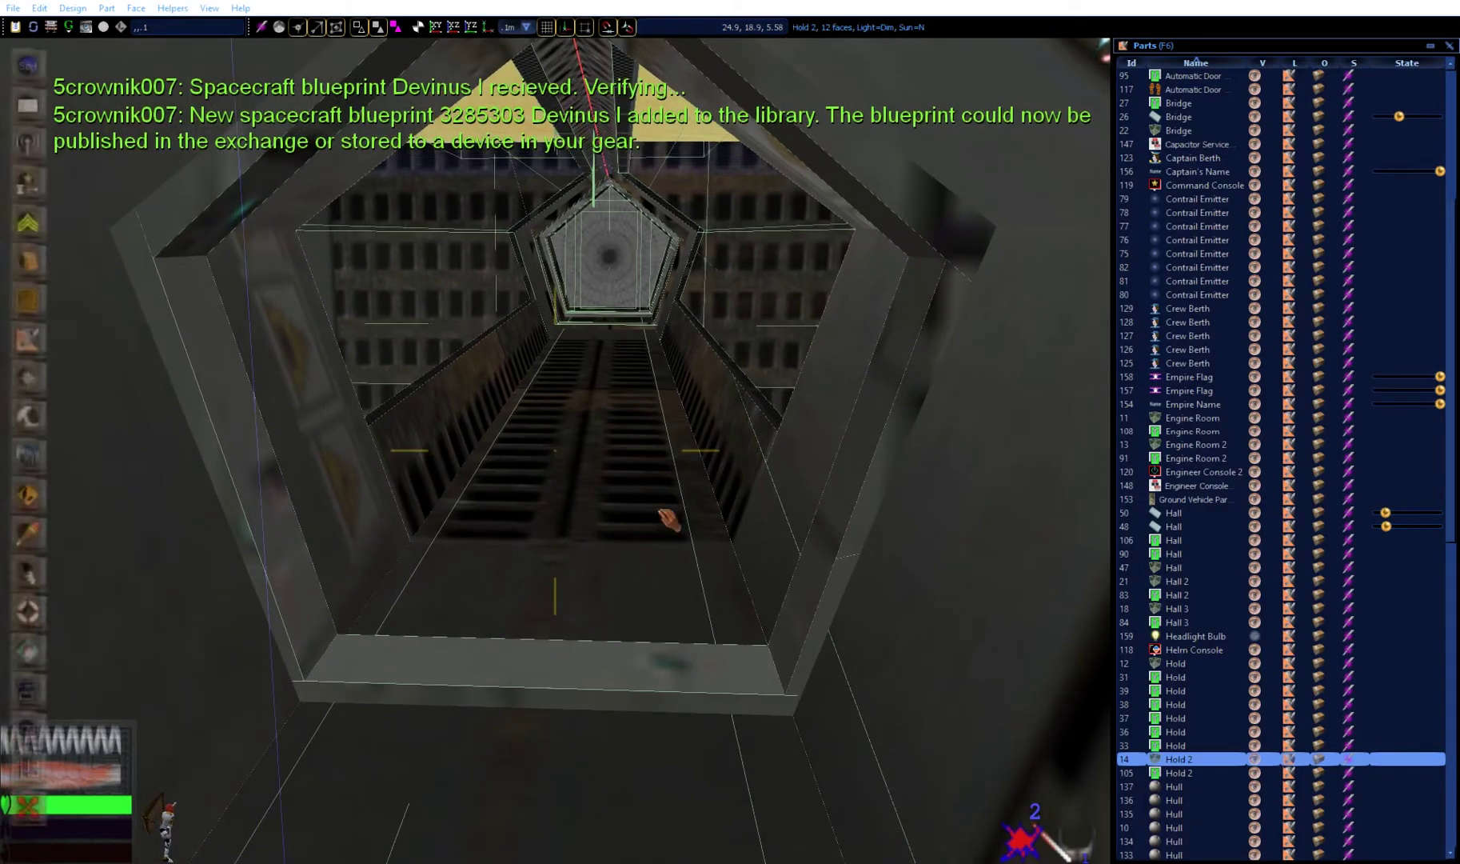
pyautogui.moveTo(651, 156); pyautogui.dragTo(250, 53)
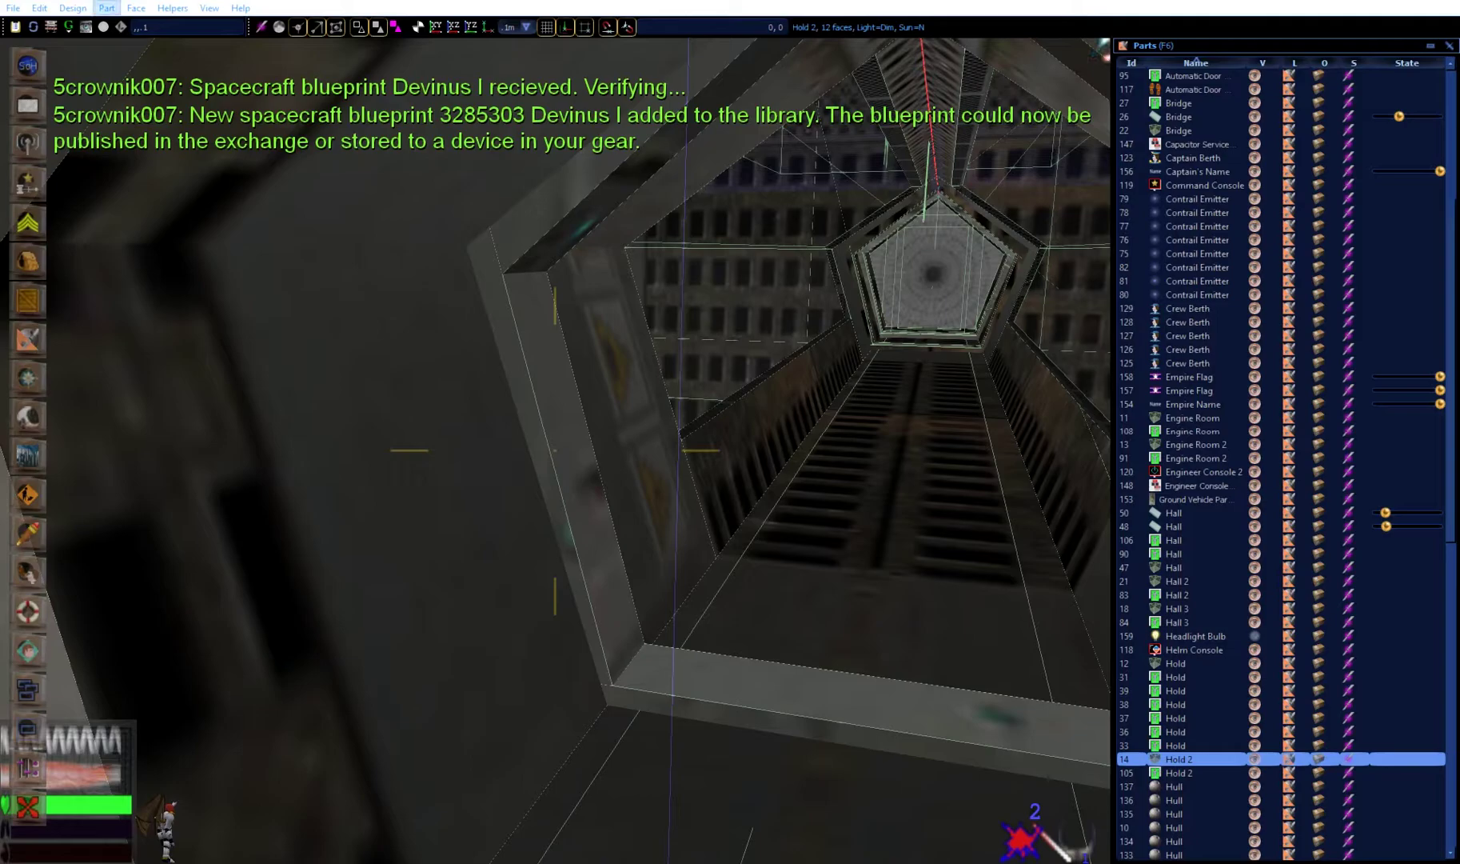
pyautogui.press('alt')
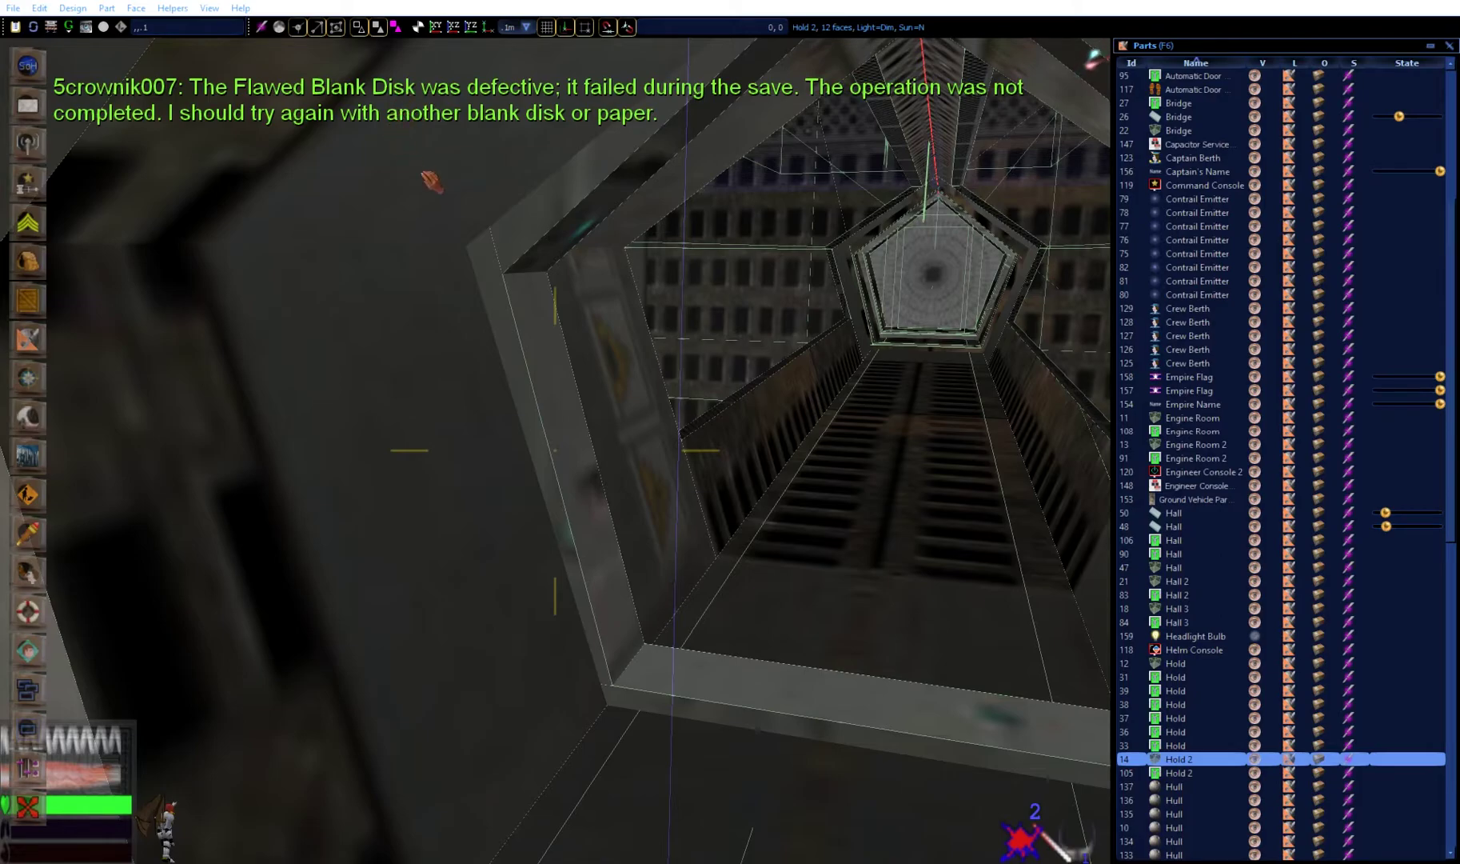
# Check the Backpack contents in the gear inventory, then switch to the full-screen world view
pyautogui.press('F4')
pyautogui.click(1124, 638)
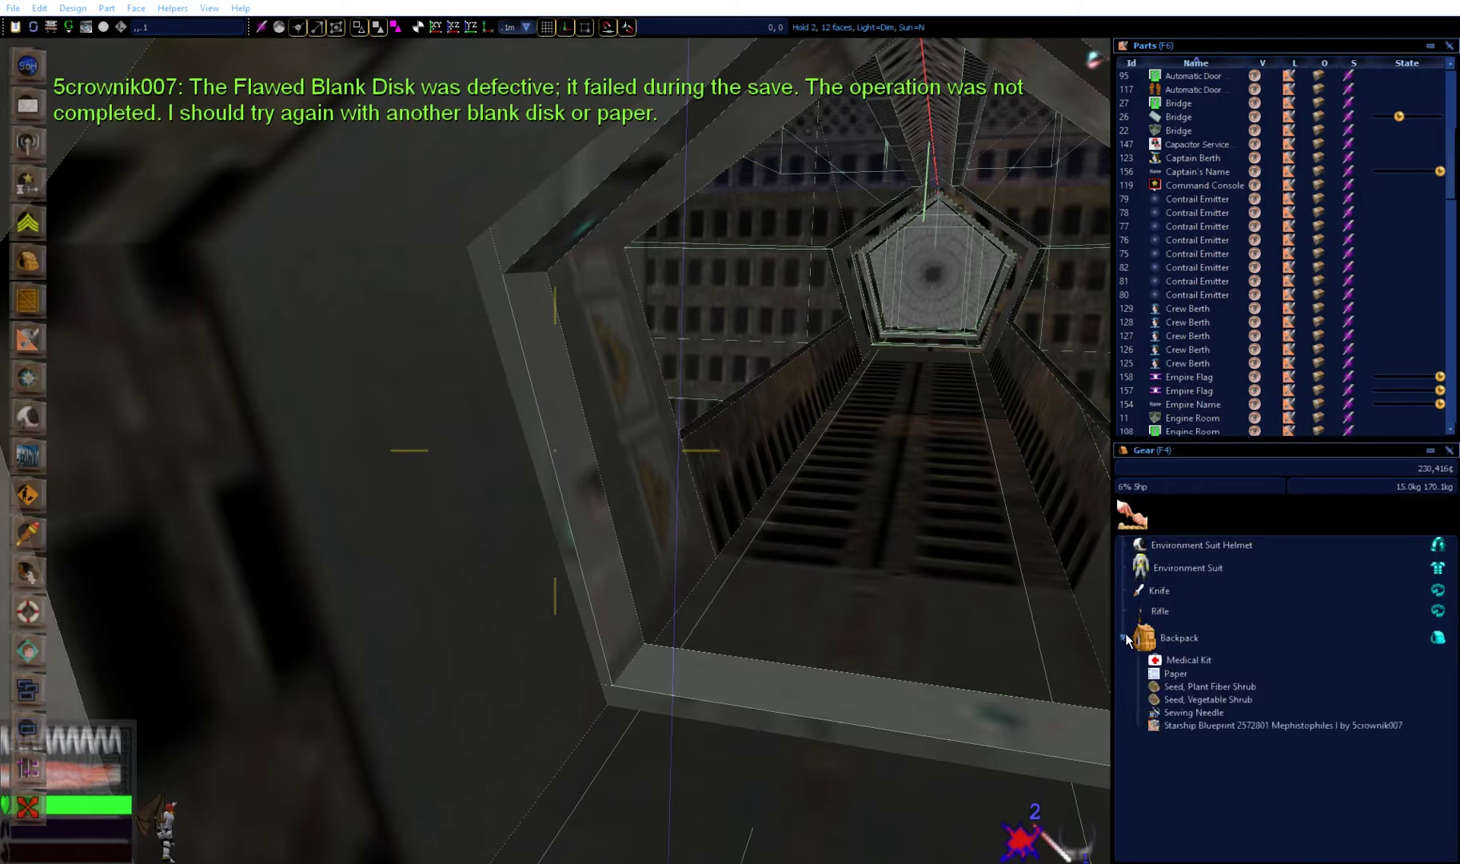
pyautogui.press('F4')
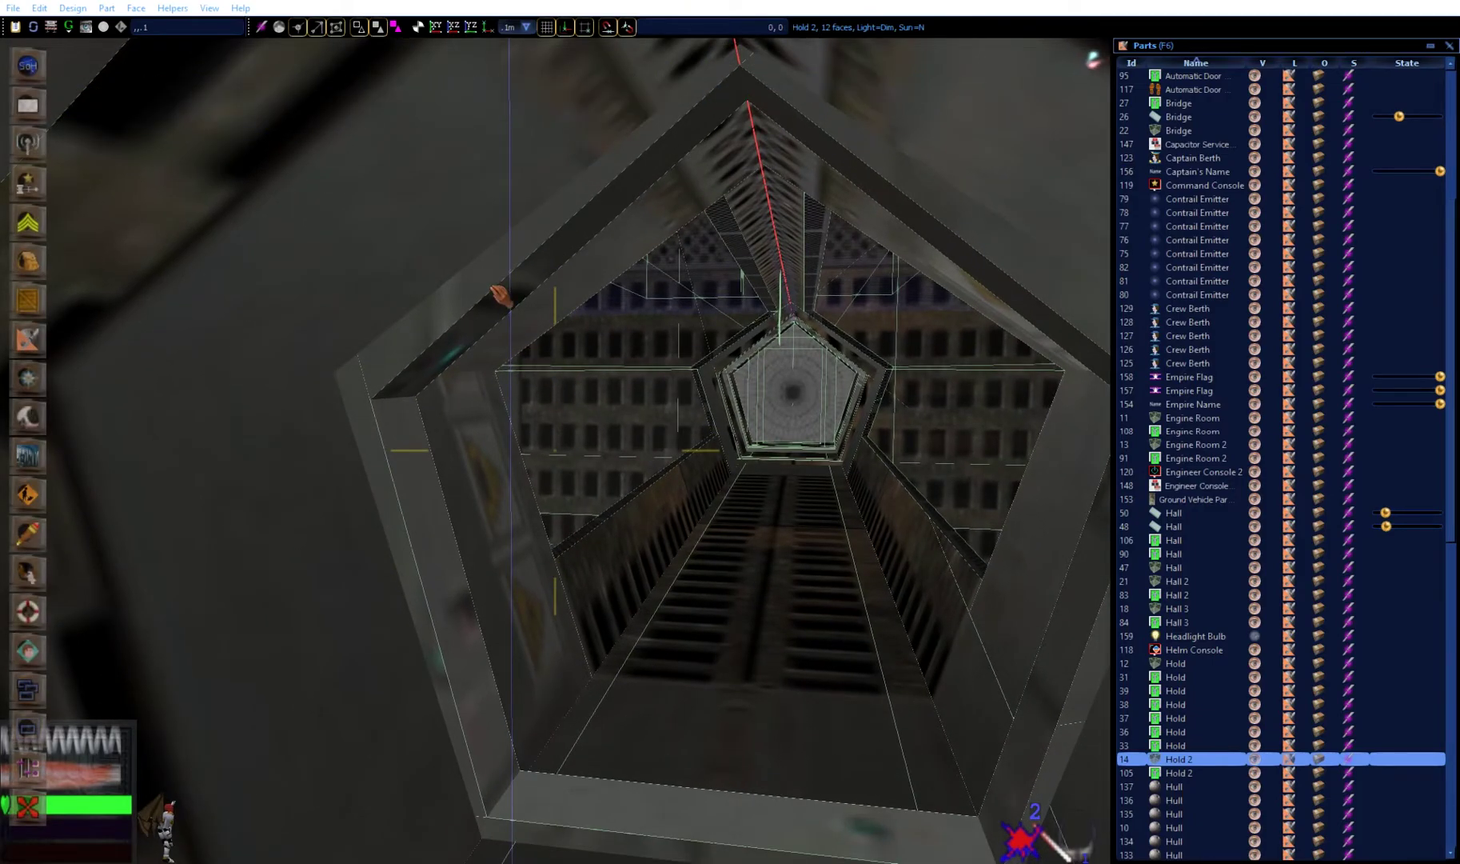
pyautogui.scroll(3, 503, 295)
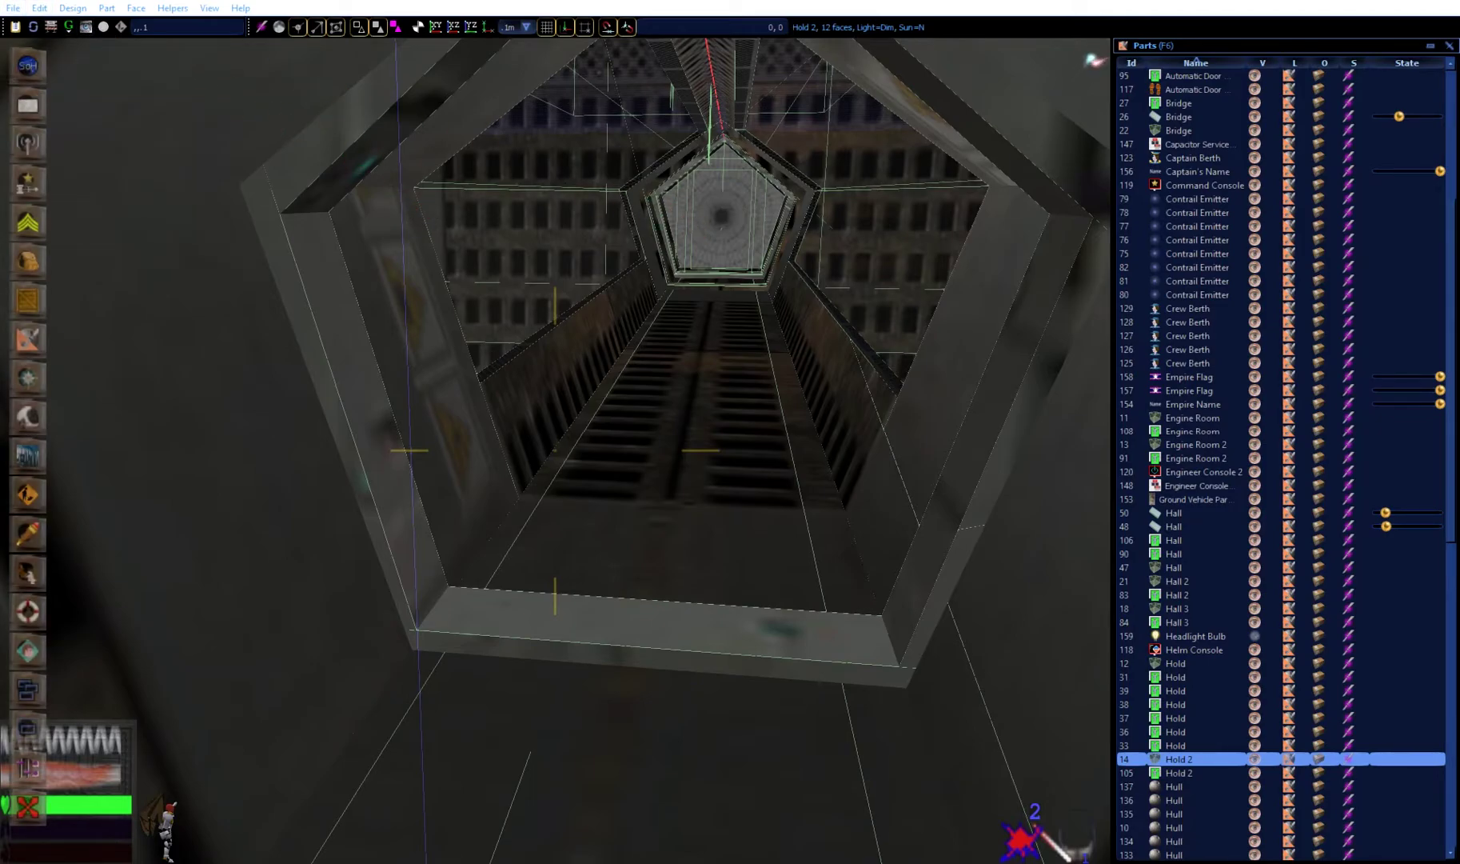
pyautogui.press('F11')
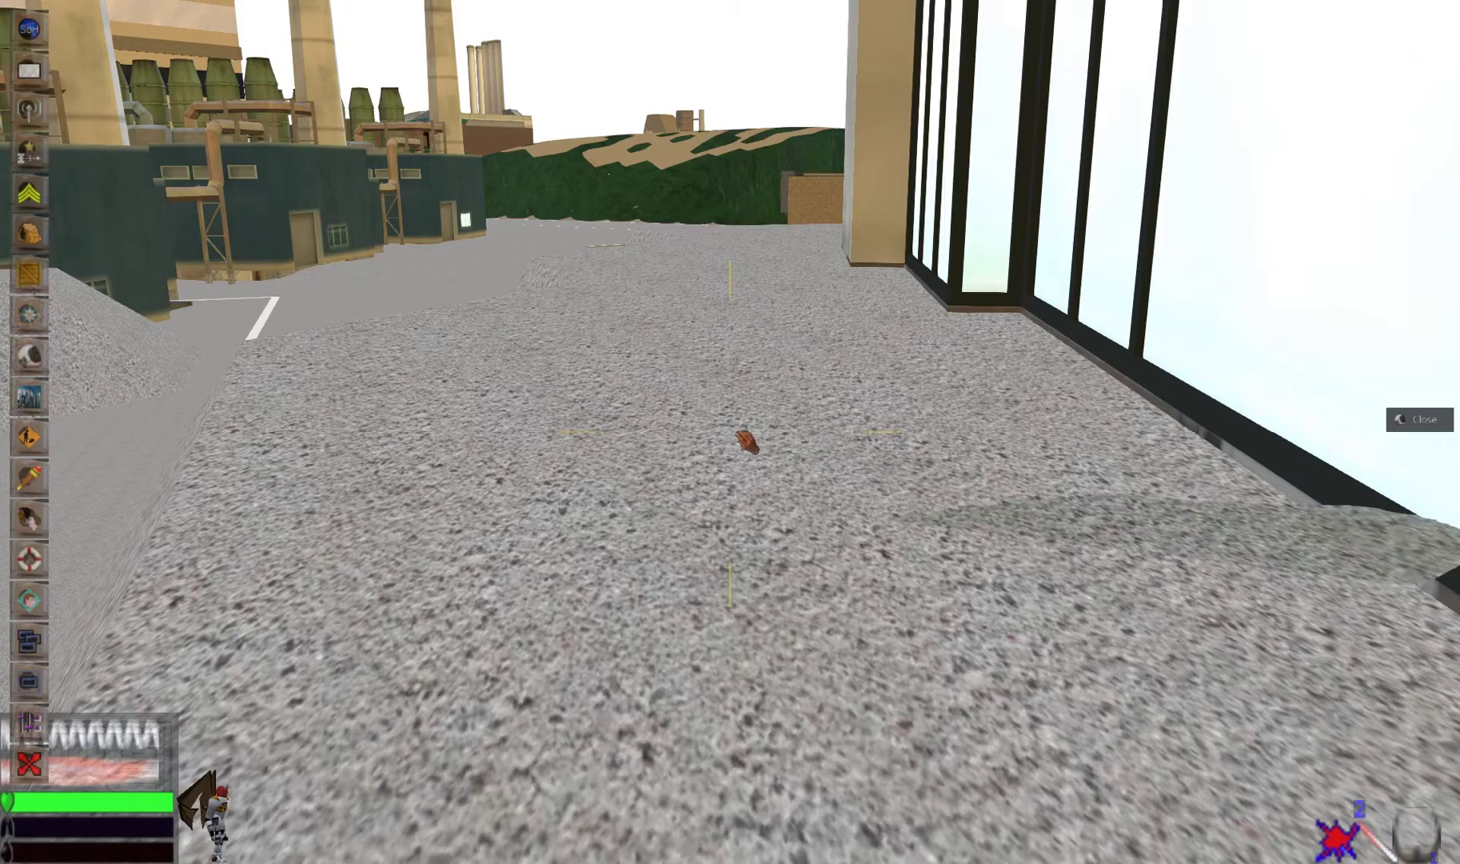
# Fly past the green building and up over the tower block toward the factories
pyautogui.press('Left')
pyautogui.press('Left')
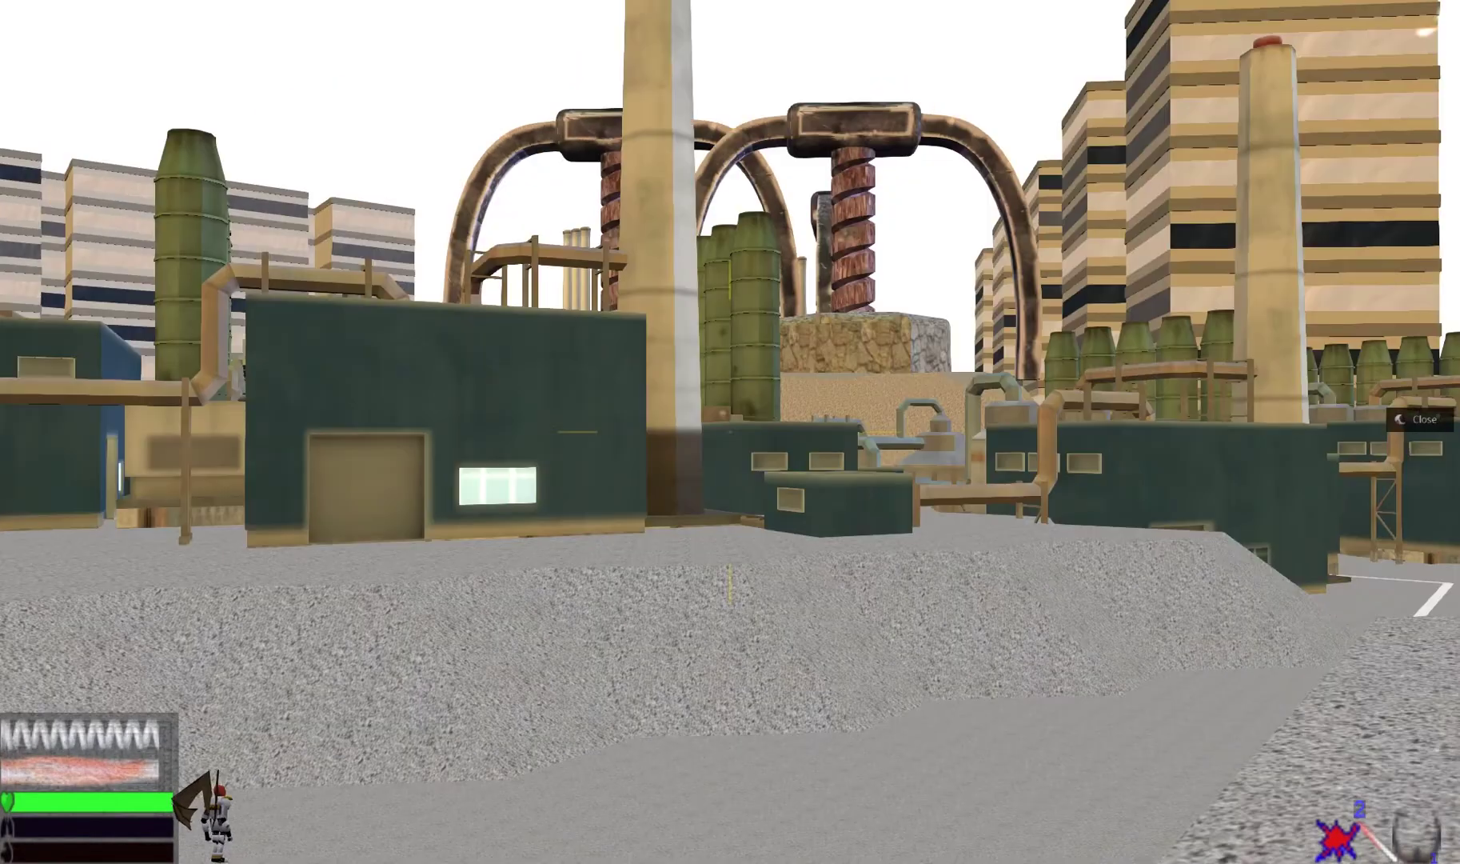
pyautogui.press('Up')
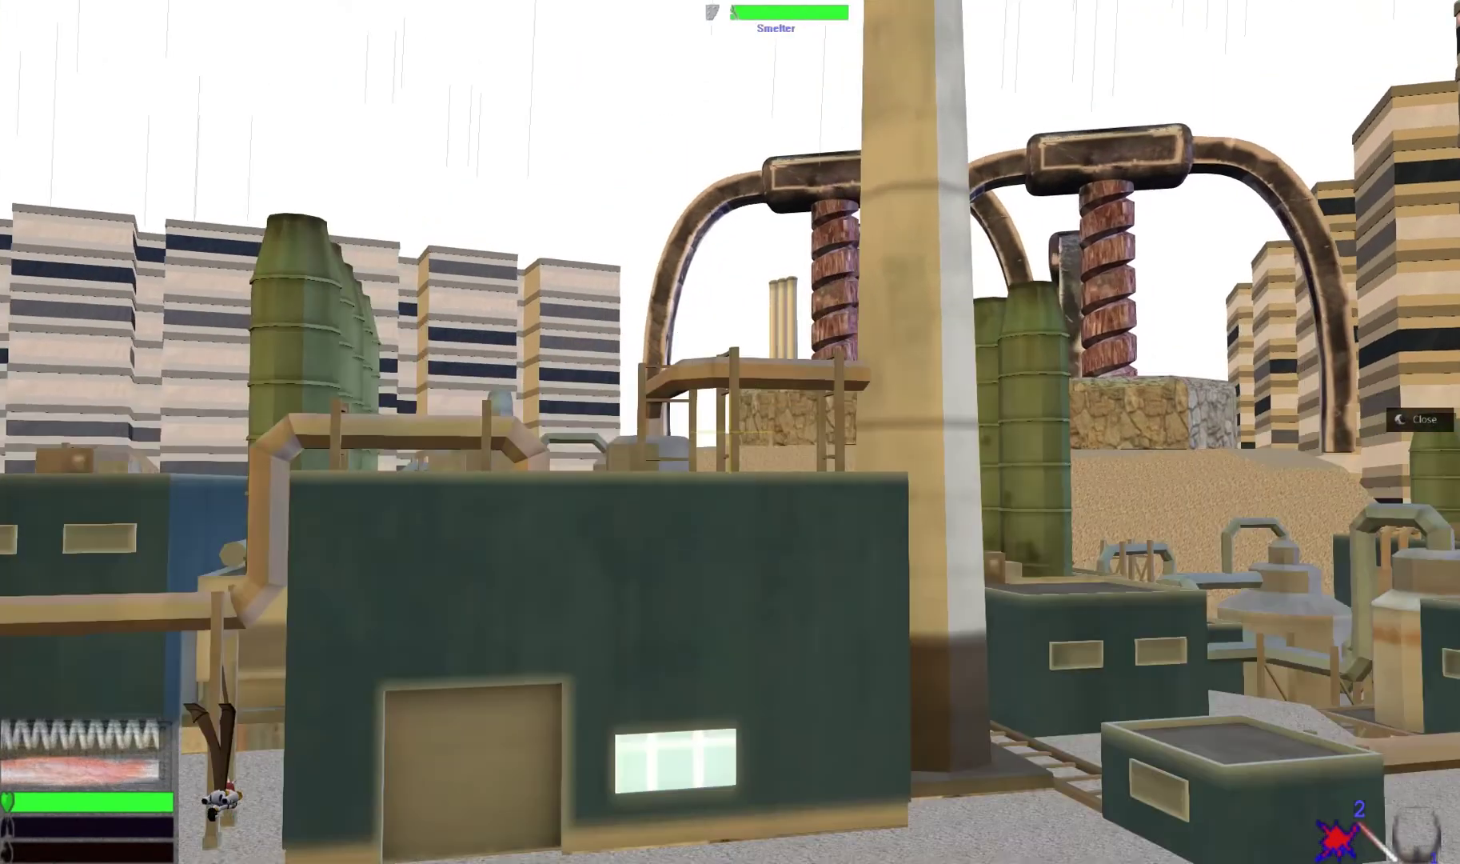
pyautogui.press('Left')
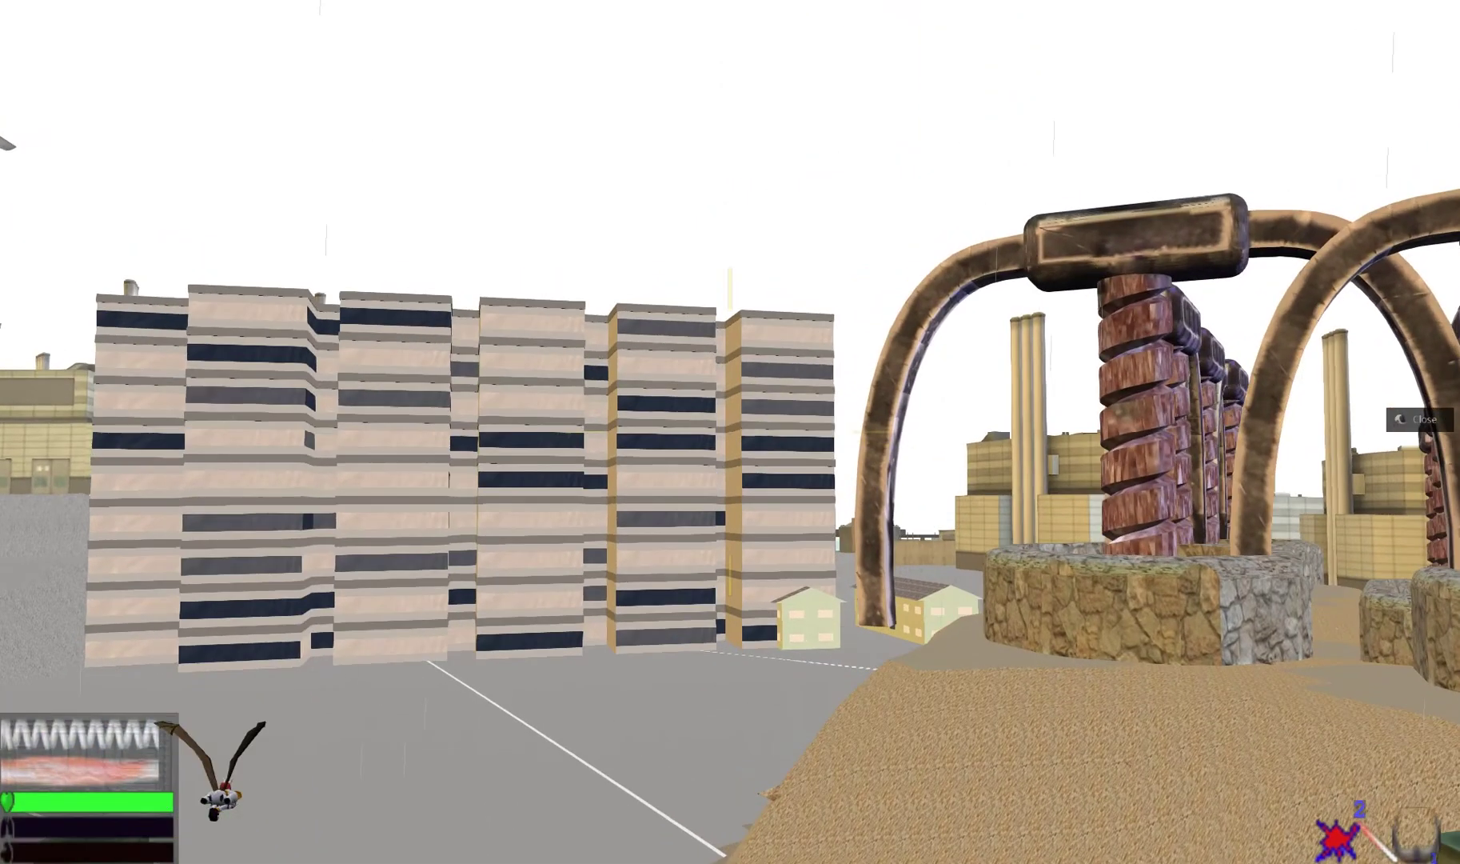
pyautogui.press('Right')
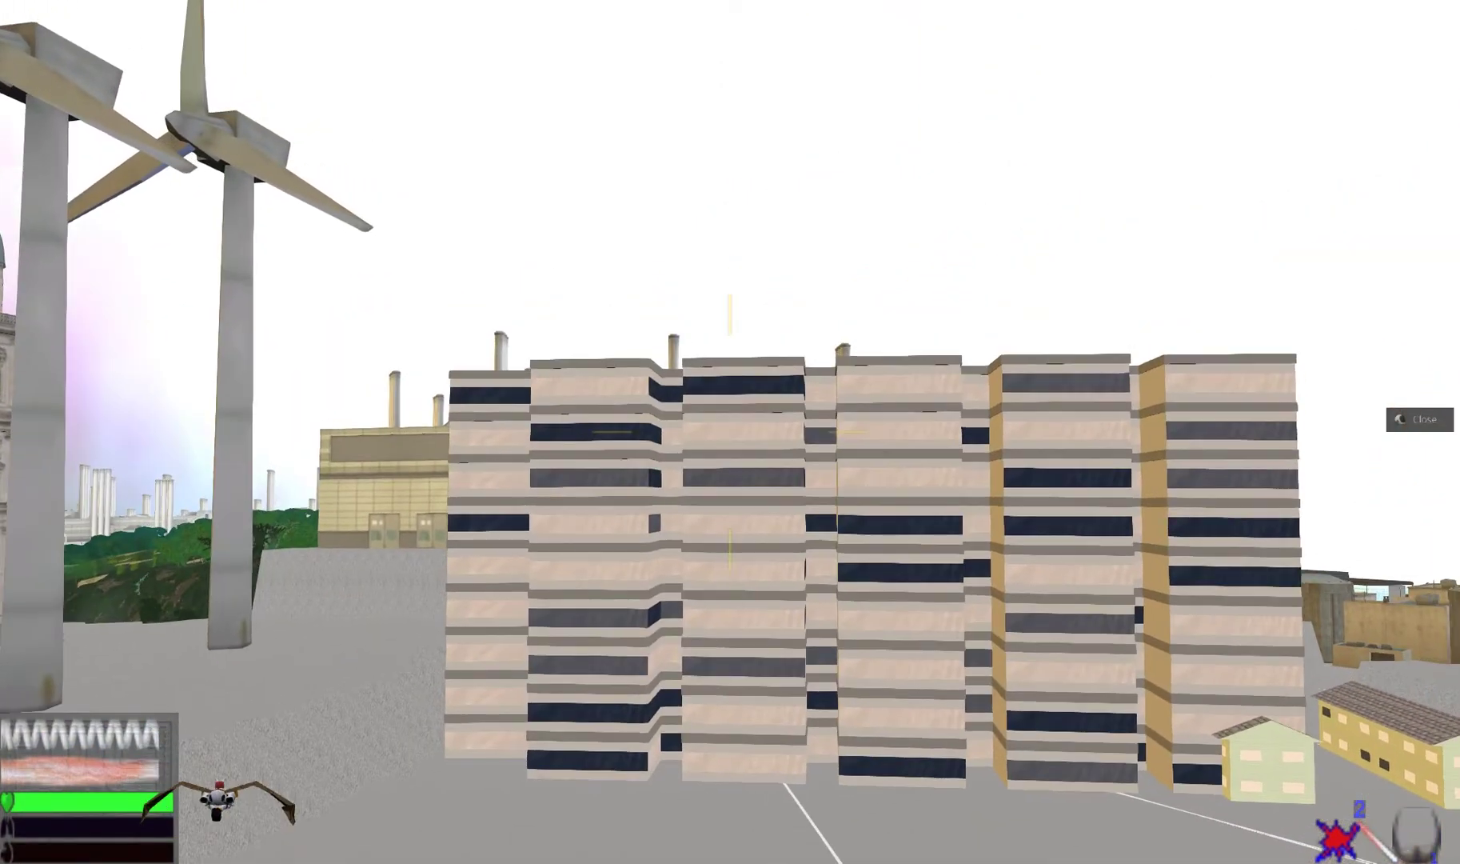
pyautogui.press('Up')
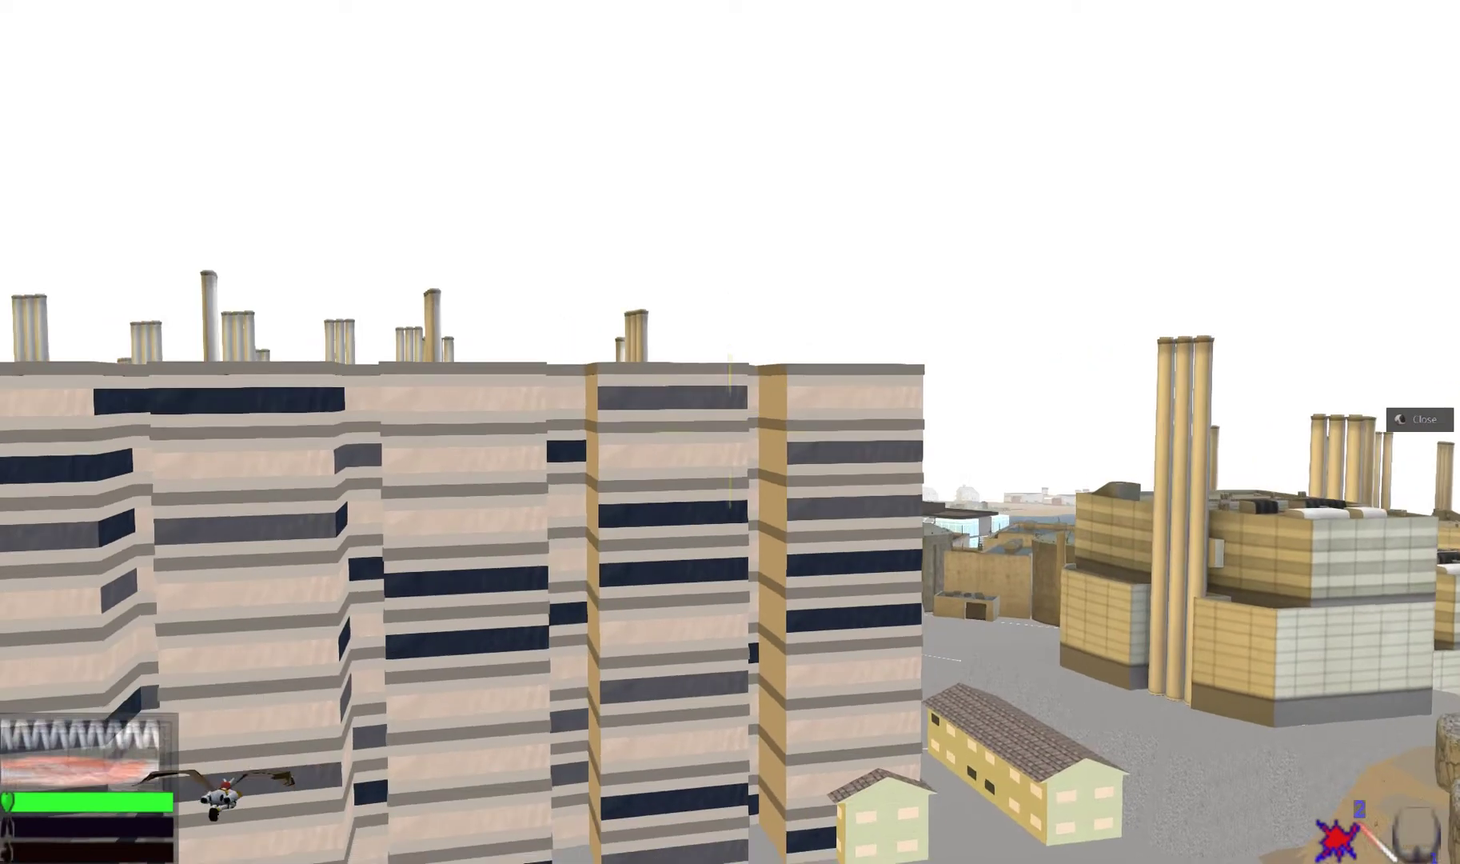
pyautogui.press('Up')
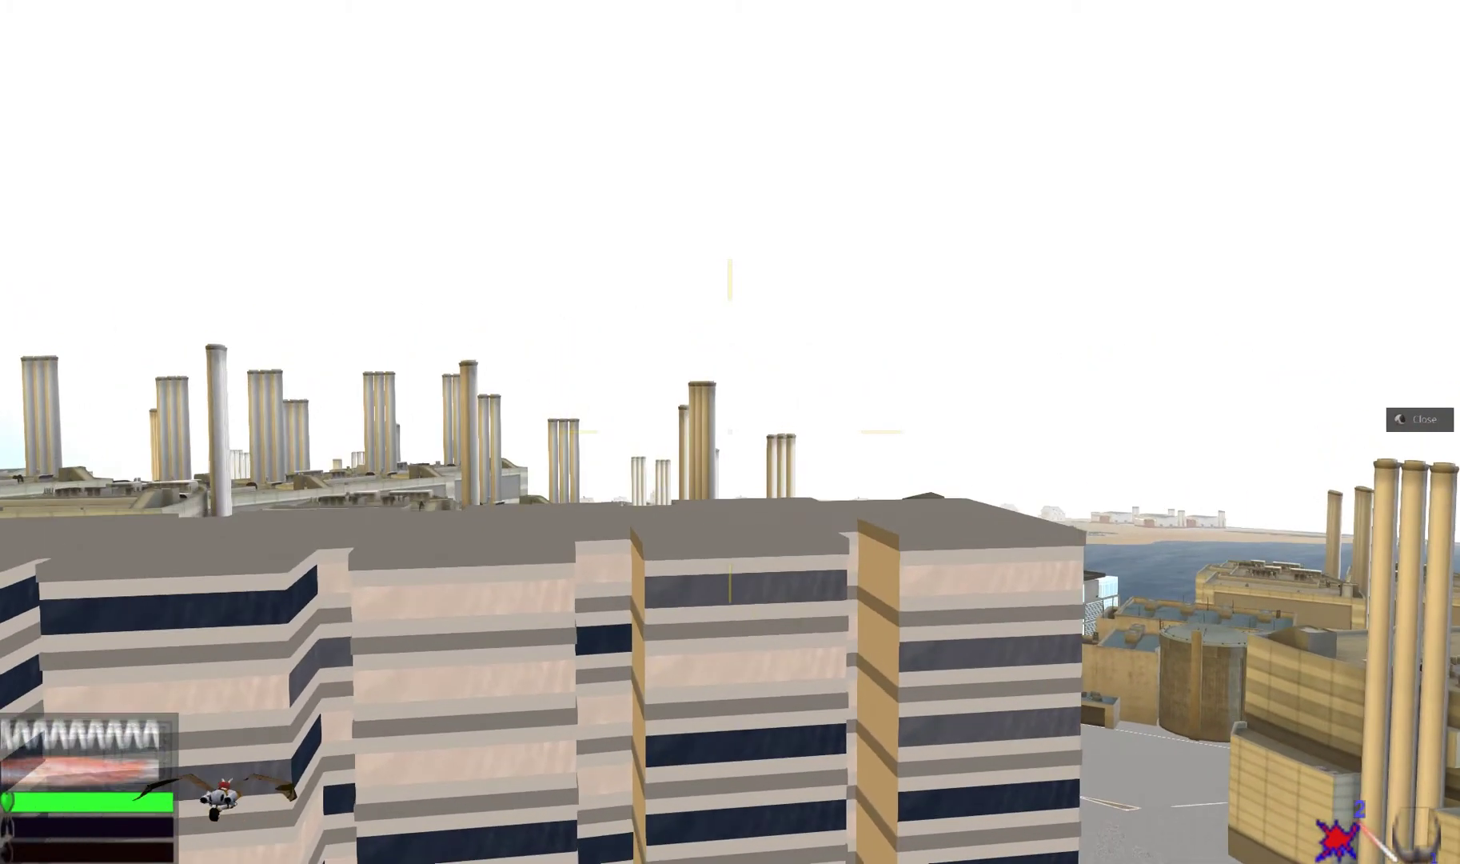
pyautogui.press('Up')
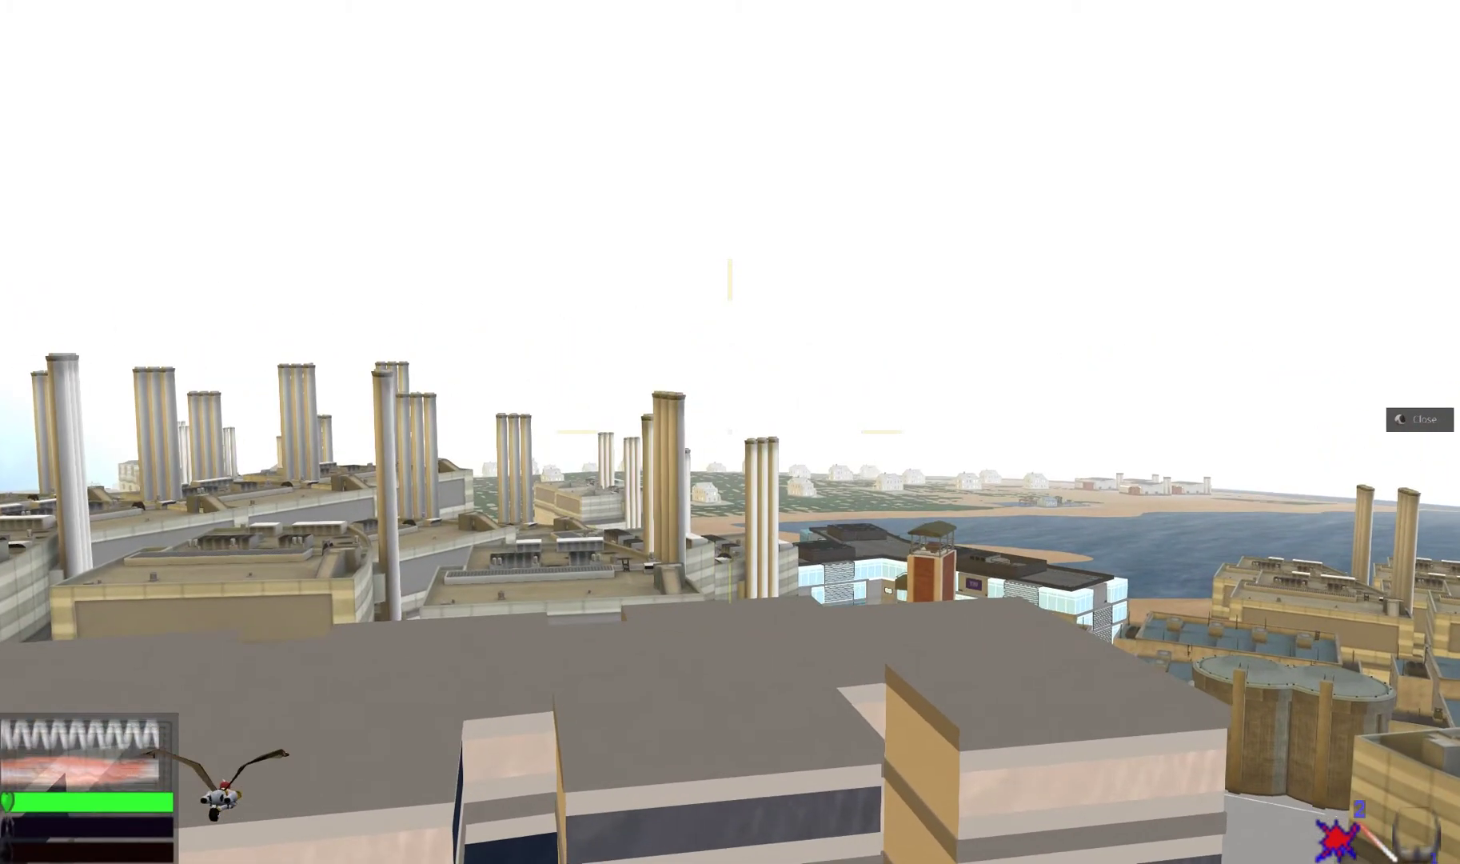
# Descend past the fire station to the domed Capitol and open the building information window
pyautogui.press('Up')
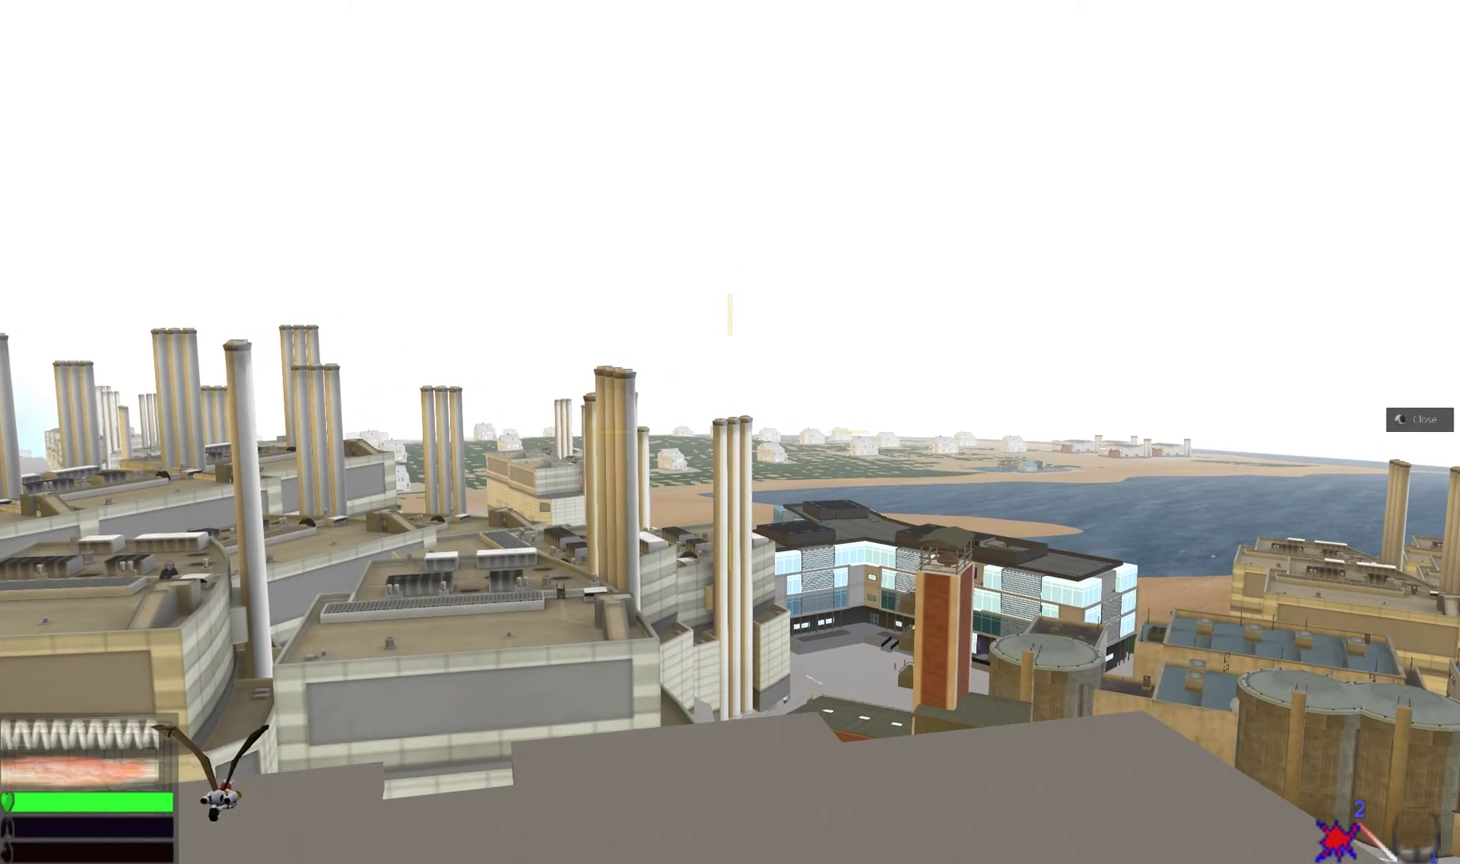
pyautogui.press('Up')
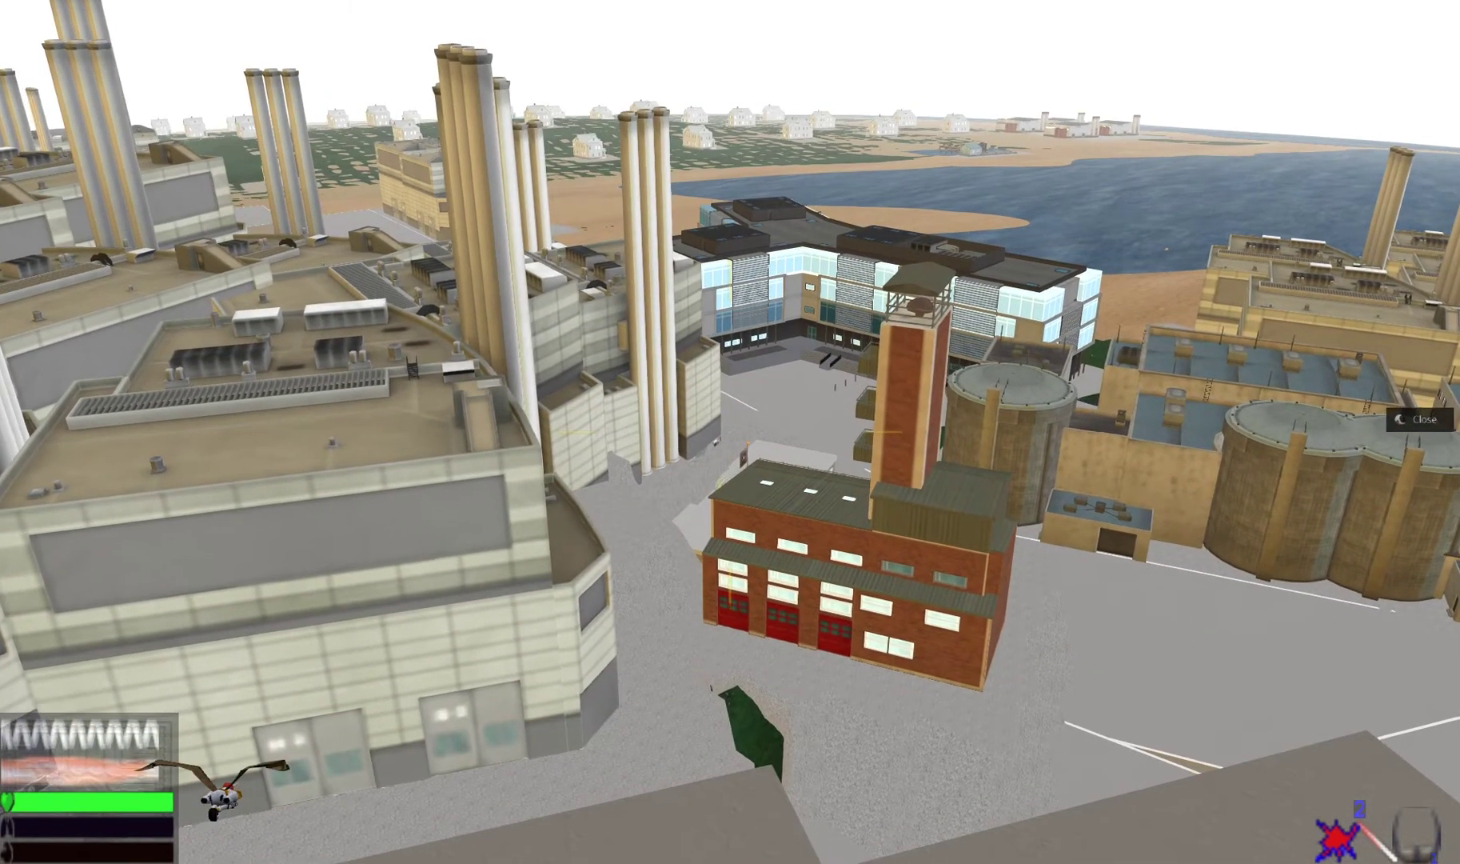
pyautogui.press('Up')
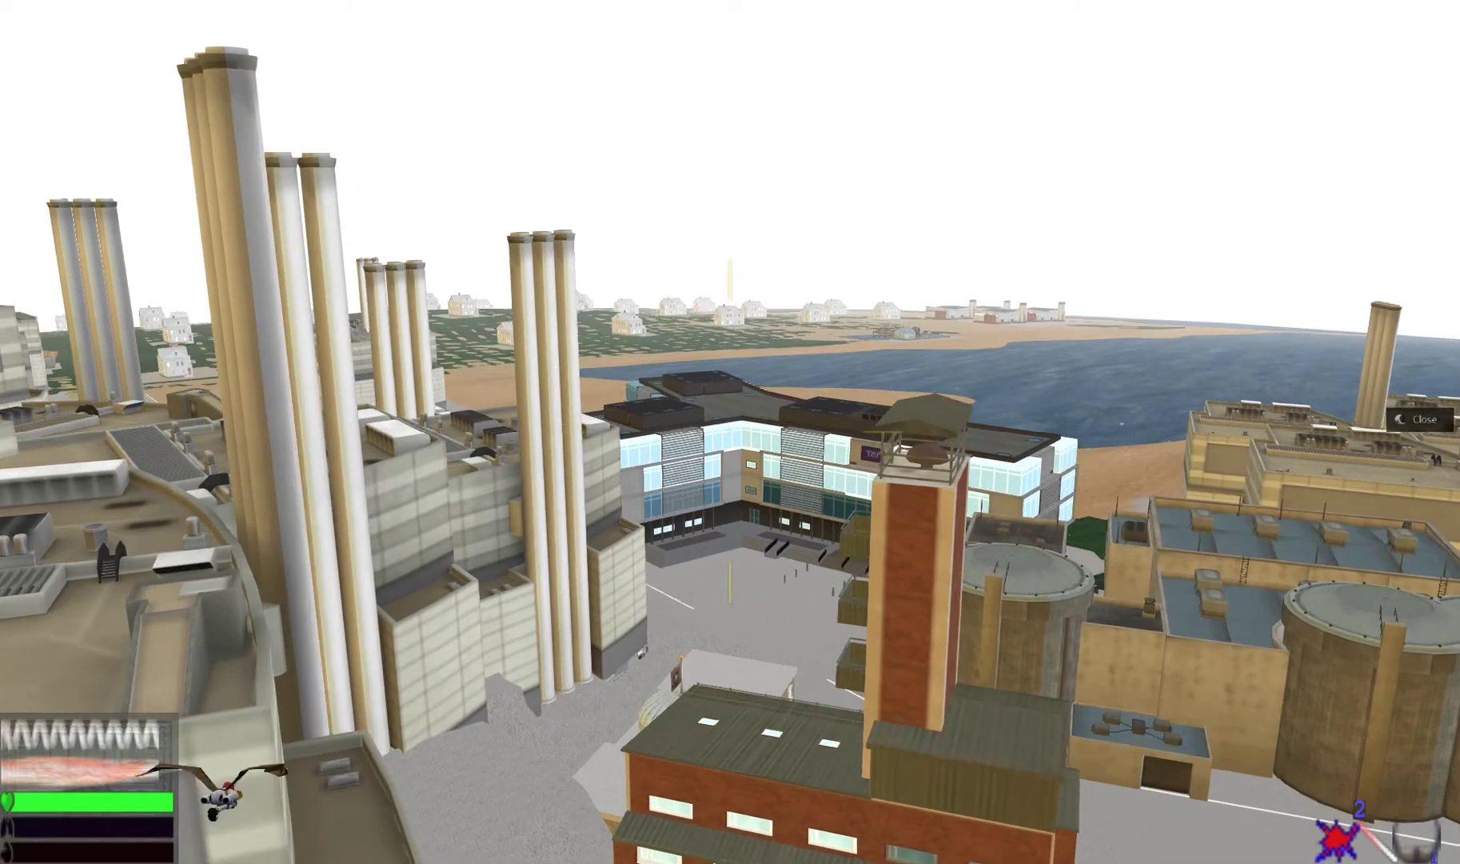
pyautogui.press('Up')
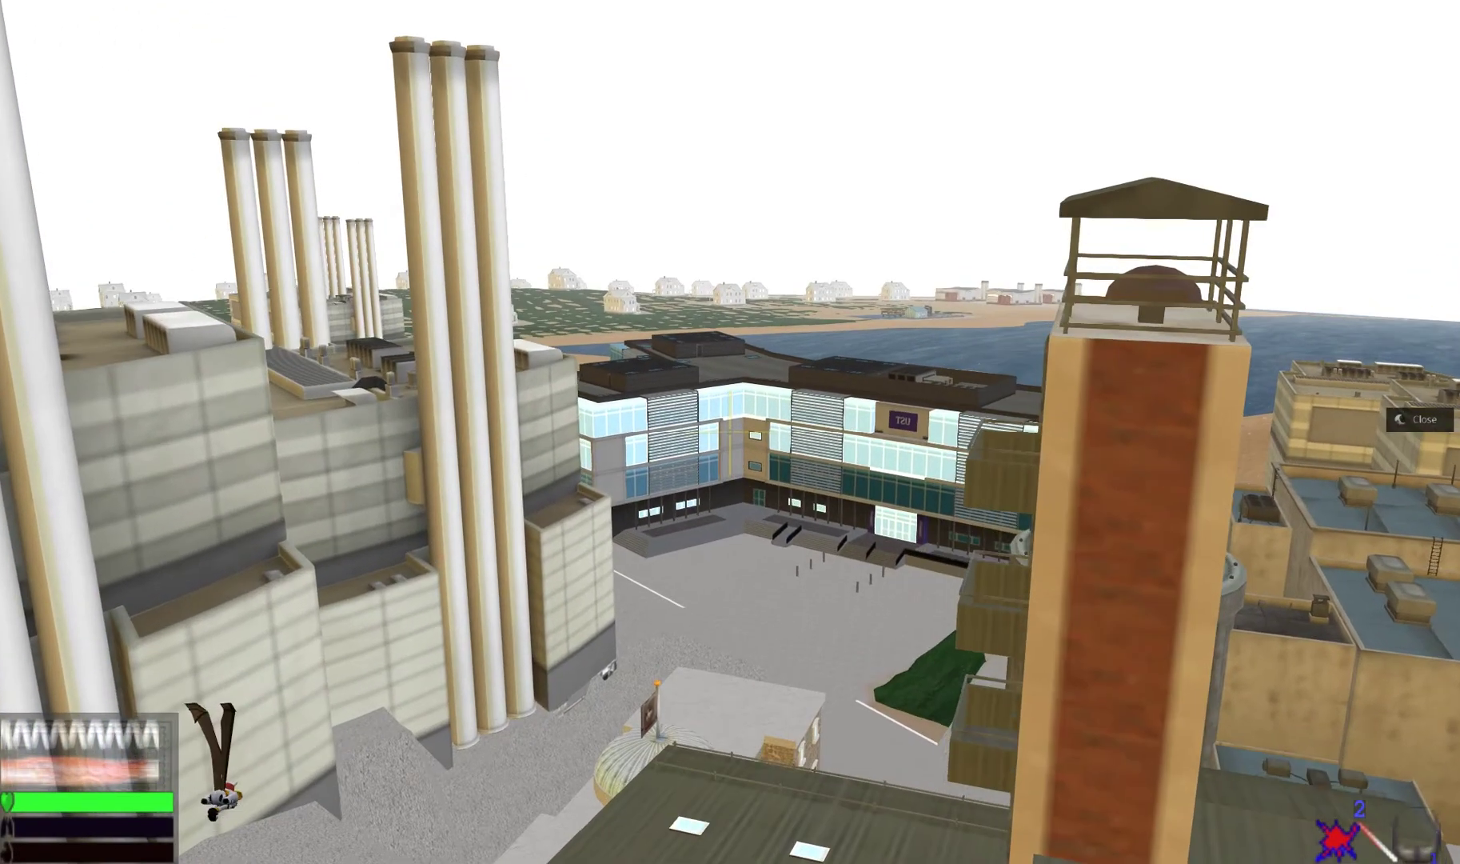
pyautogui.press('Up')
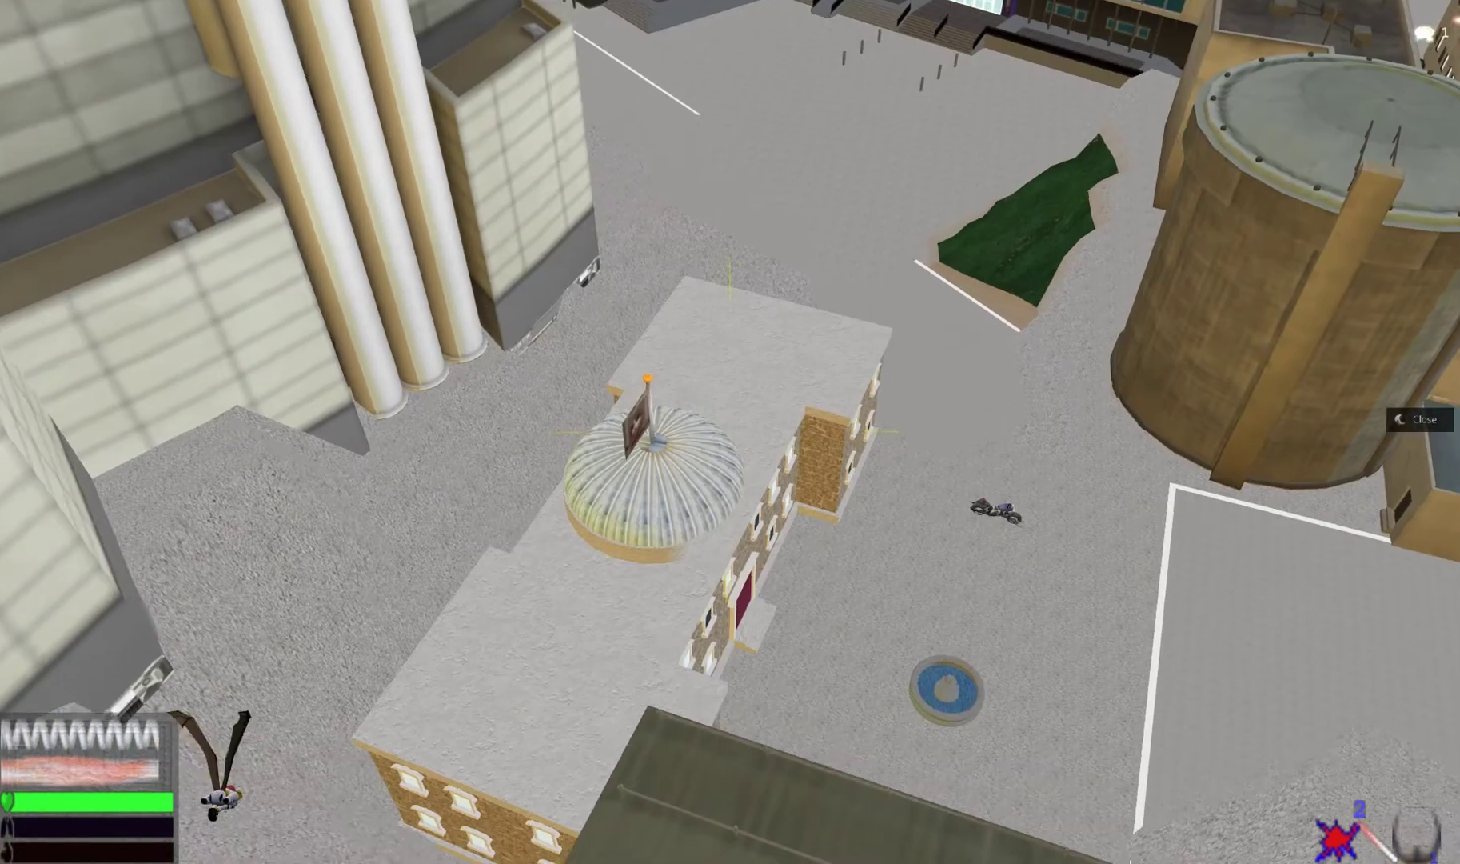
pyautogui.press('Up')
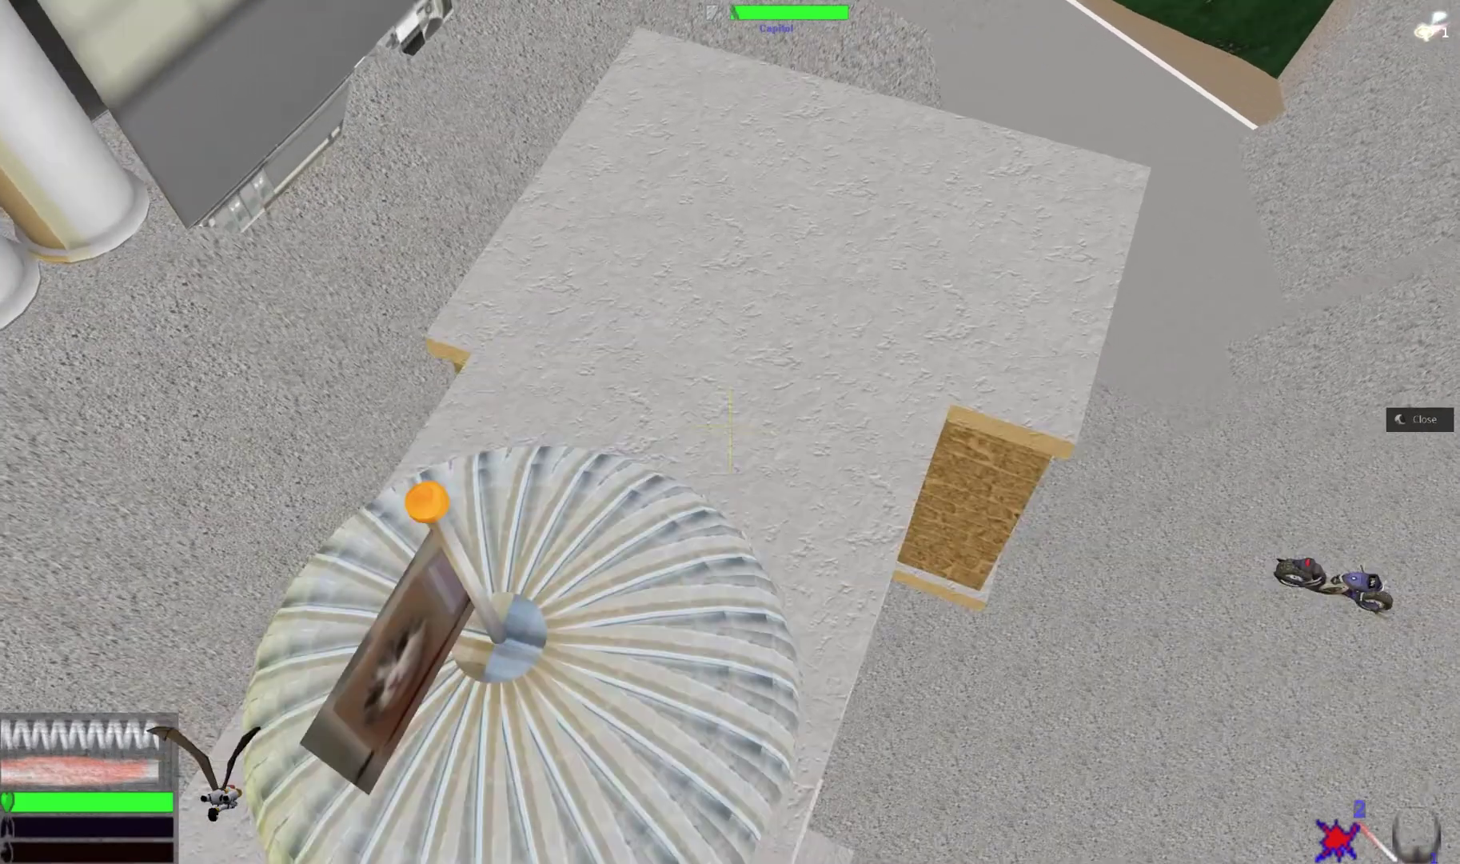
pyautogui.press('F10')
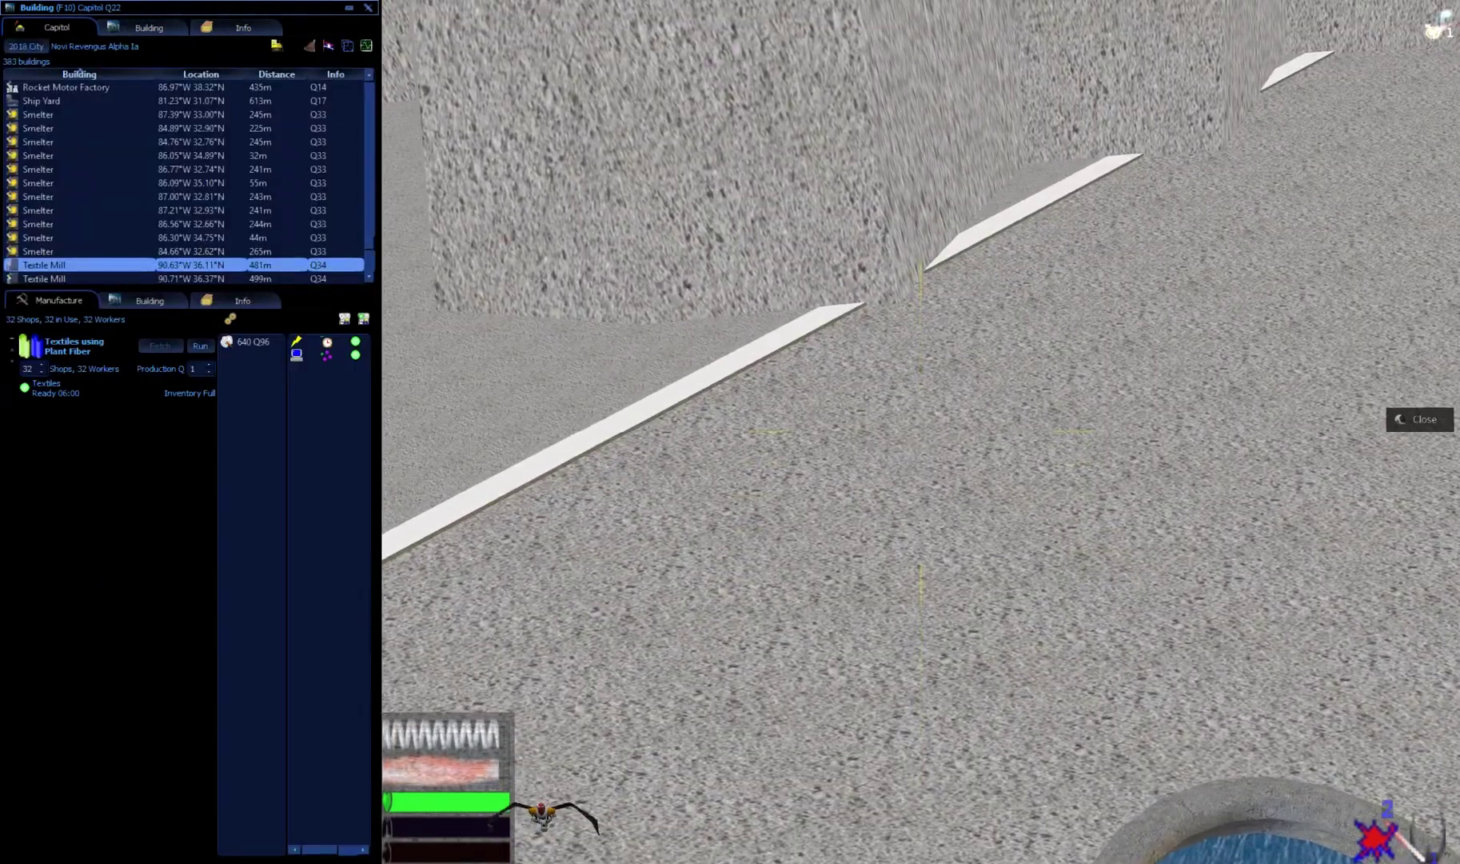
# Scroll up the building list and select the first Electronics Factory, producing Blank Disk from Metal
pyautogui.scroll(5, 253, 140)
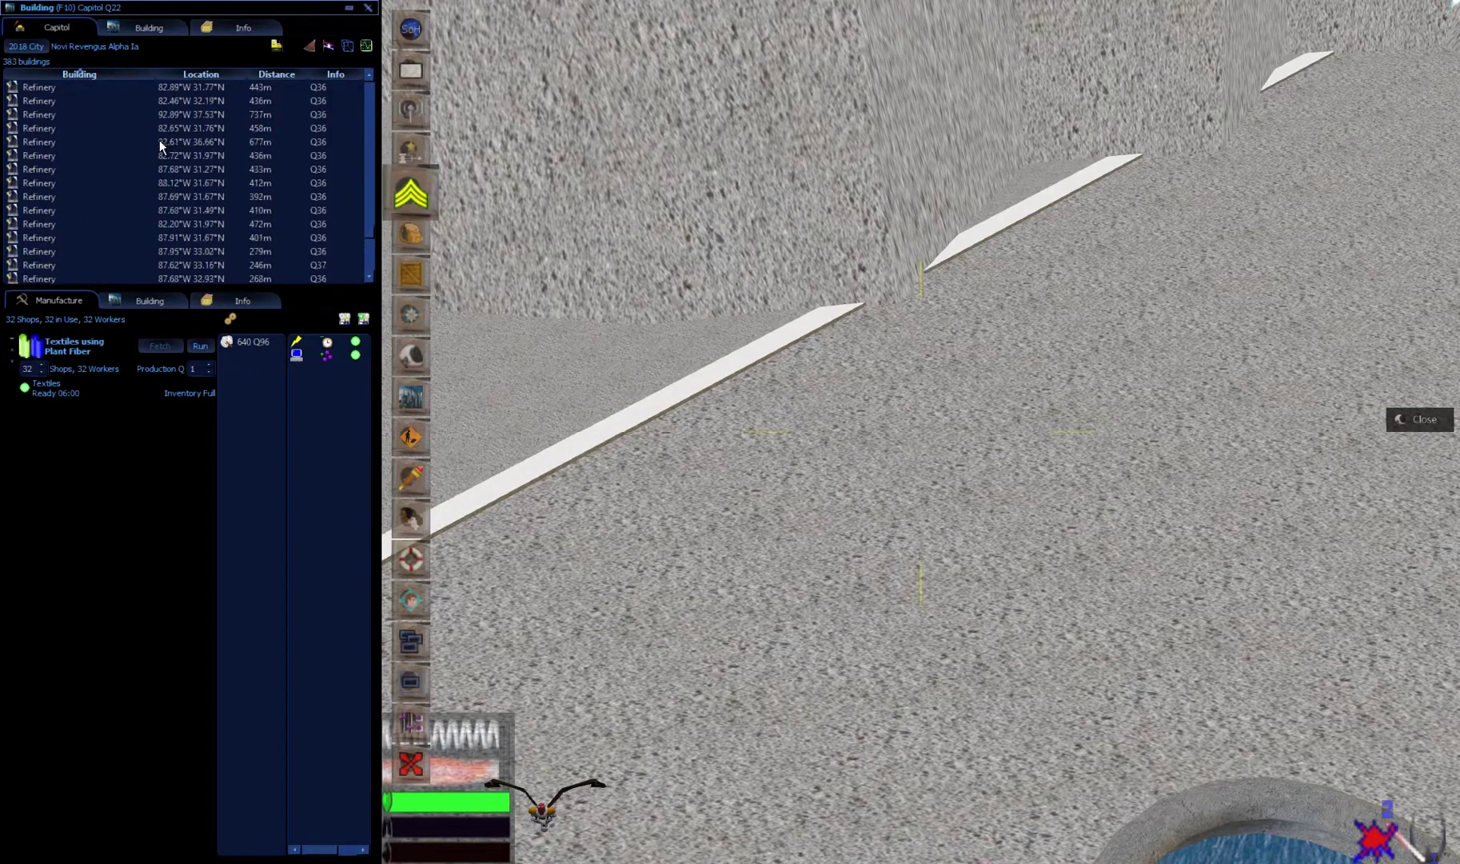
pyautogui.scroll(5, 150, 145)
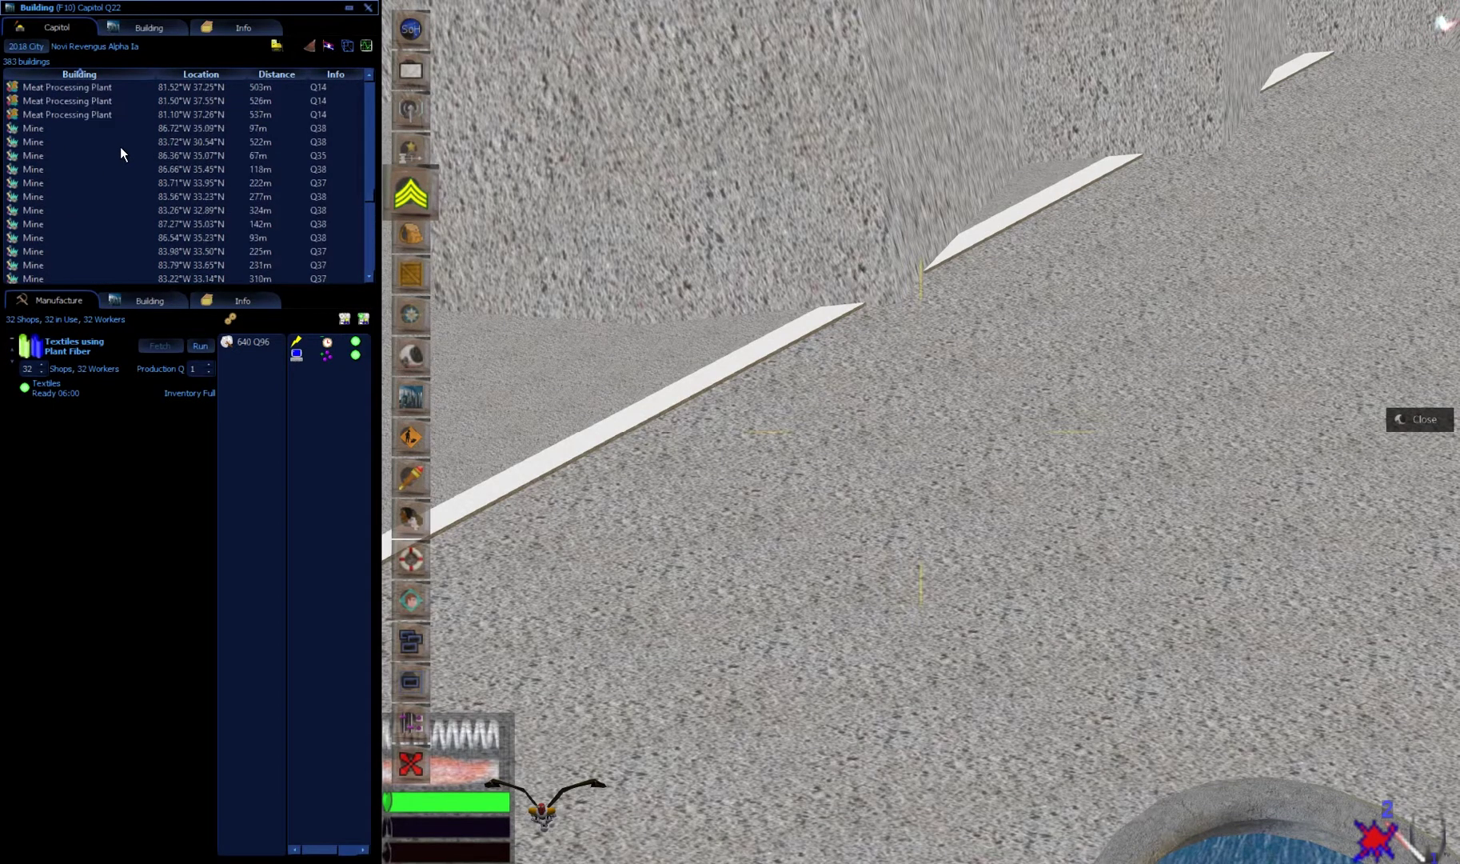
pyautogui.scroll(5, 75, 170)
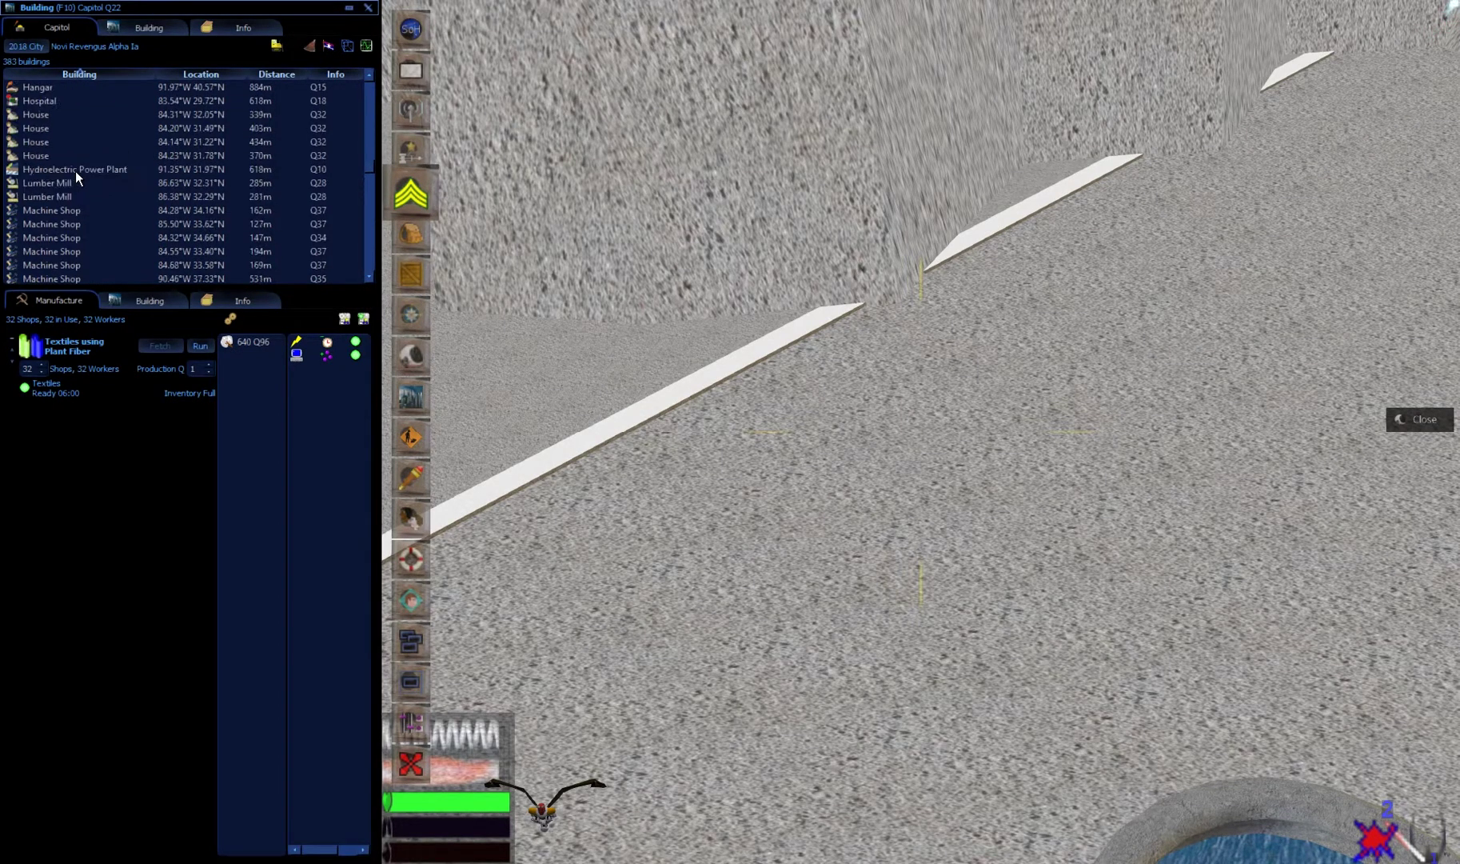
pyautogui.scroll(3, 72, 169)
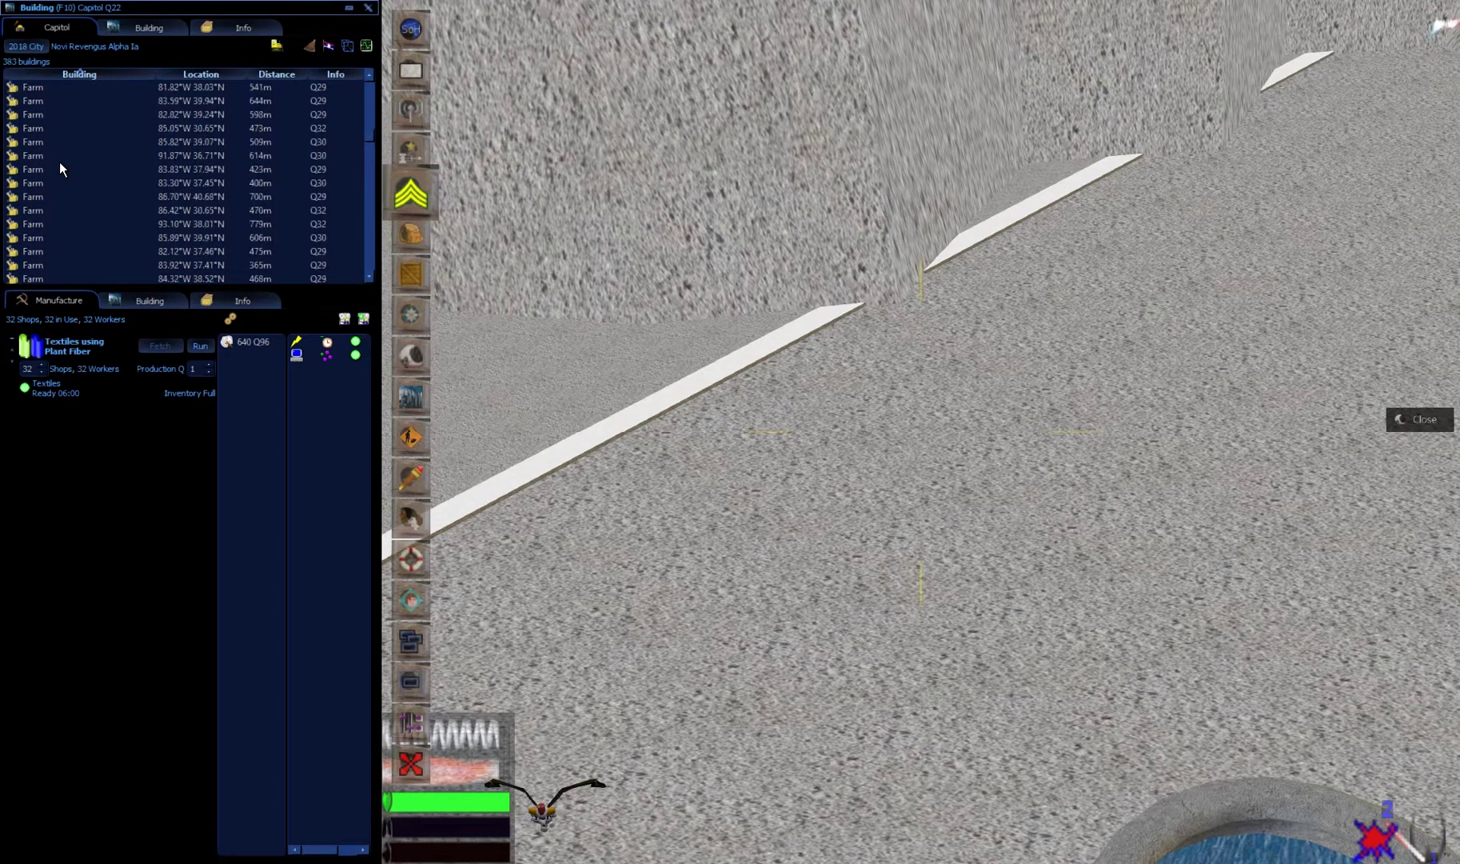
pyautogui.scroll(1, 59, 162)
pyautogui.click(58, 128)
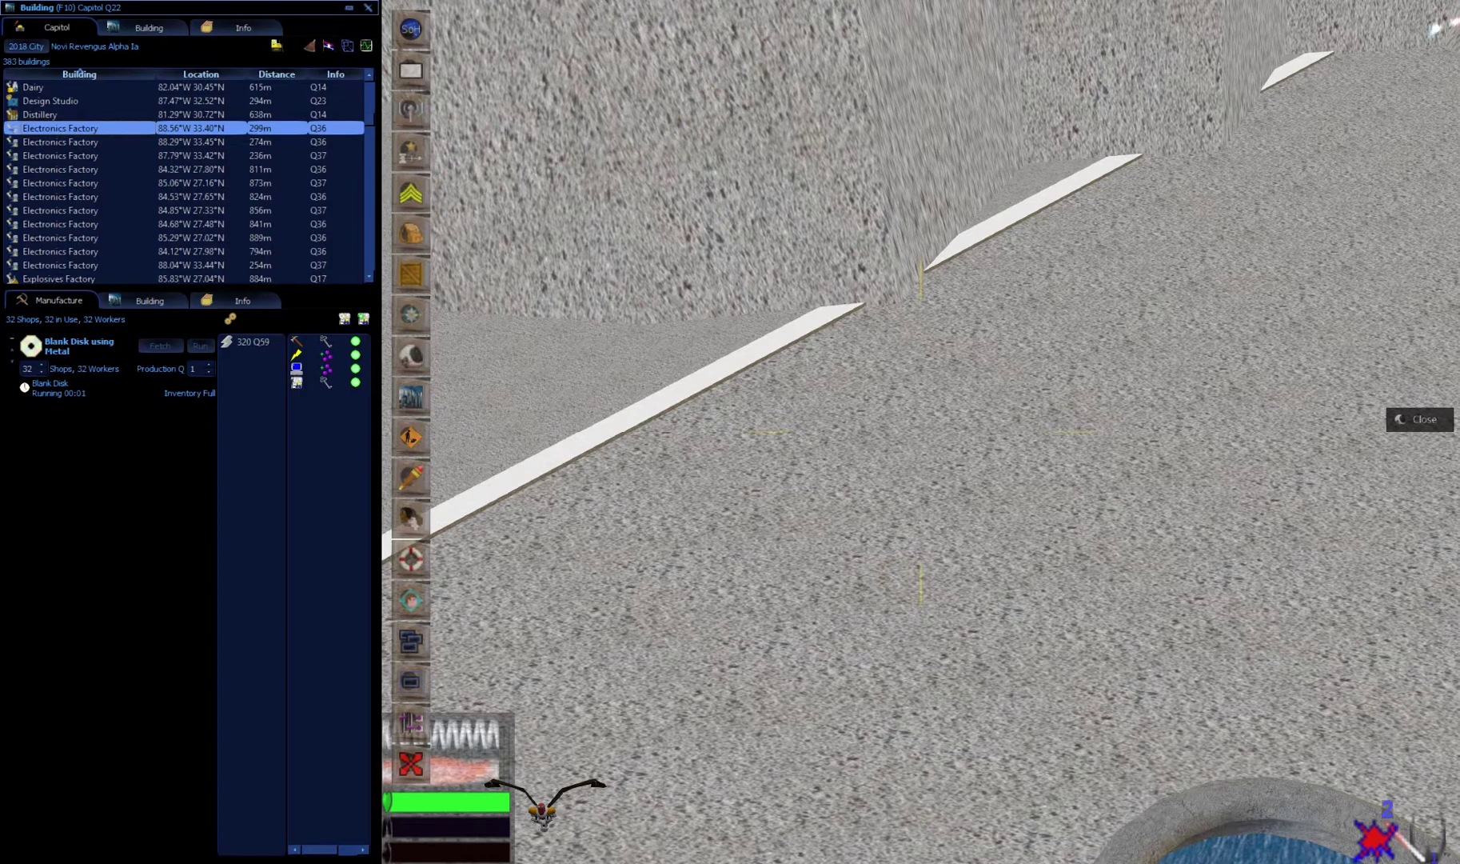
# Take 4 Blank Disk Flawed Q23 from the factory's stored goods and close the building window
pyautogui.click(121, 302)
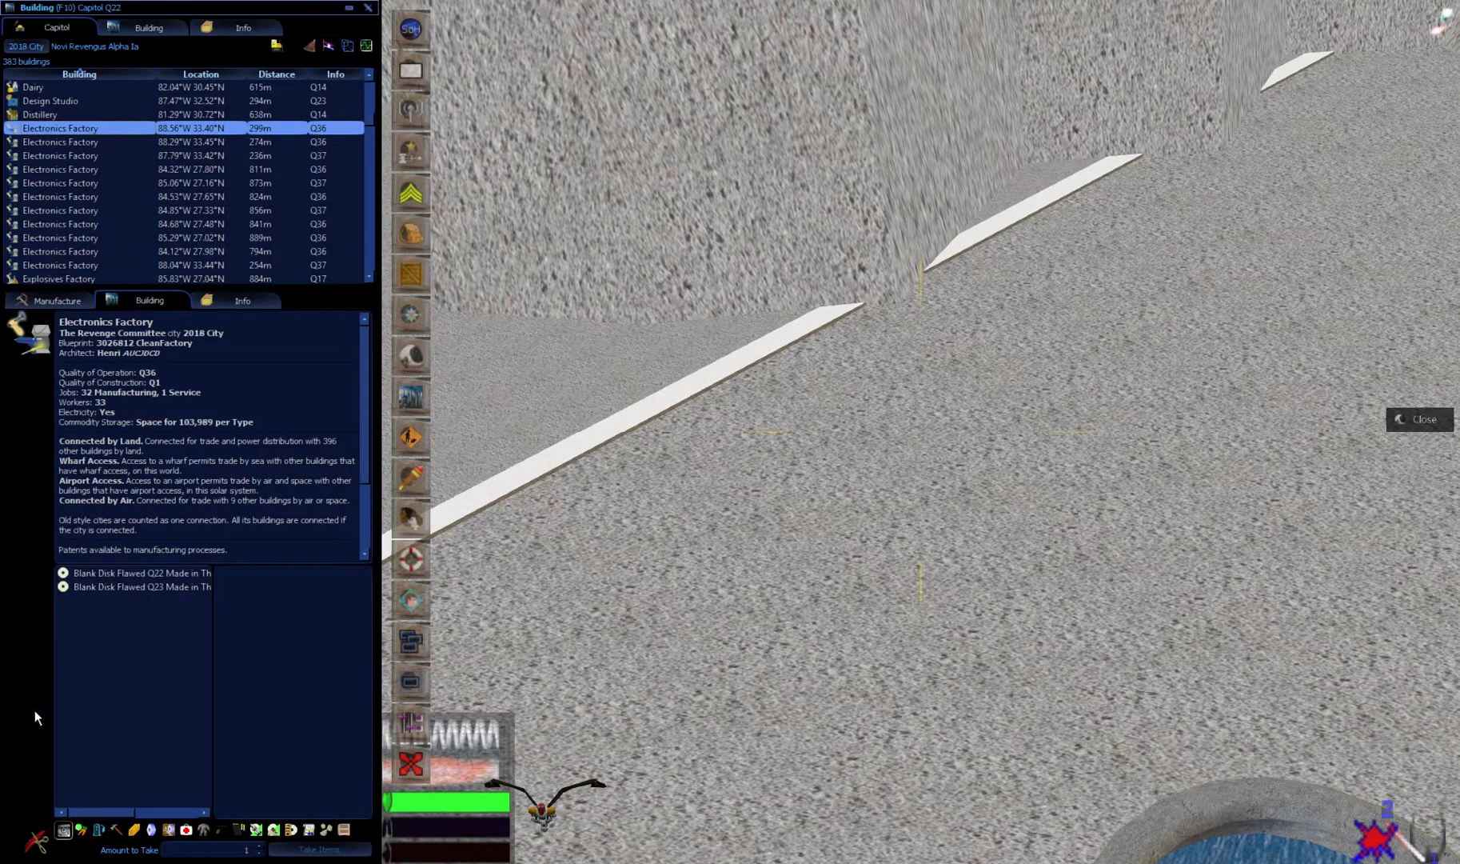
pyautogui.click(107, 589)
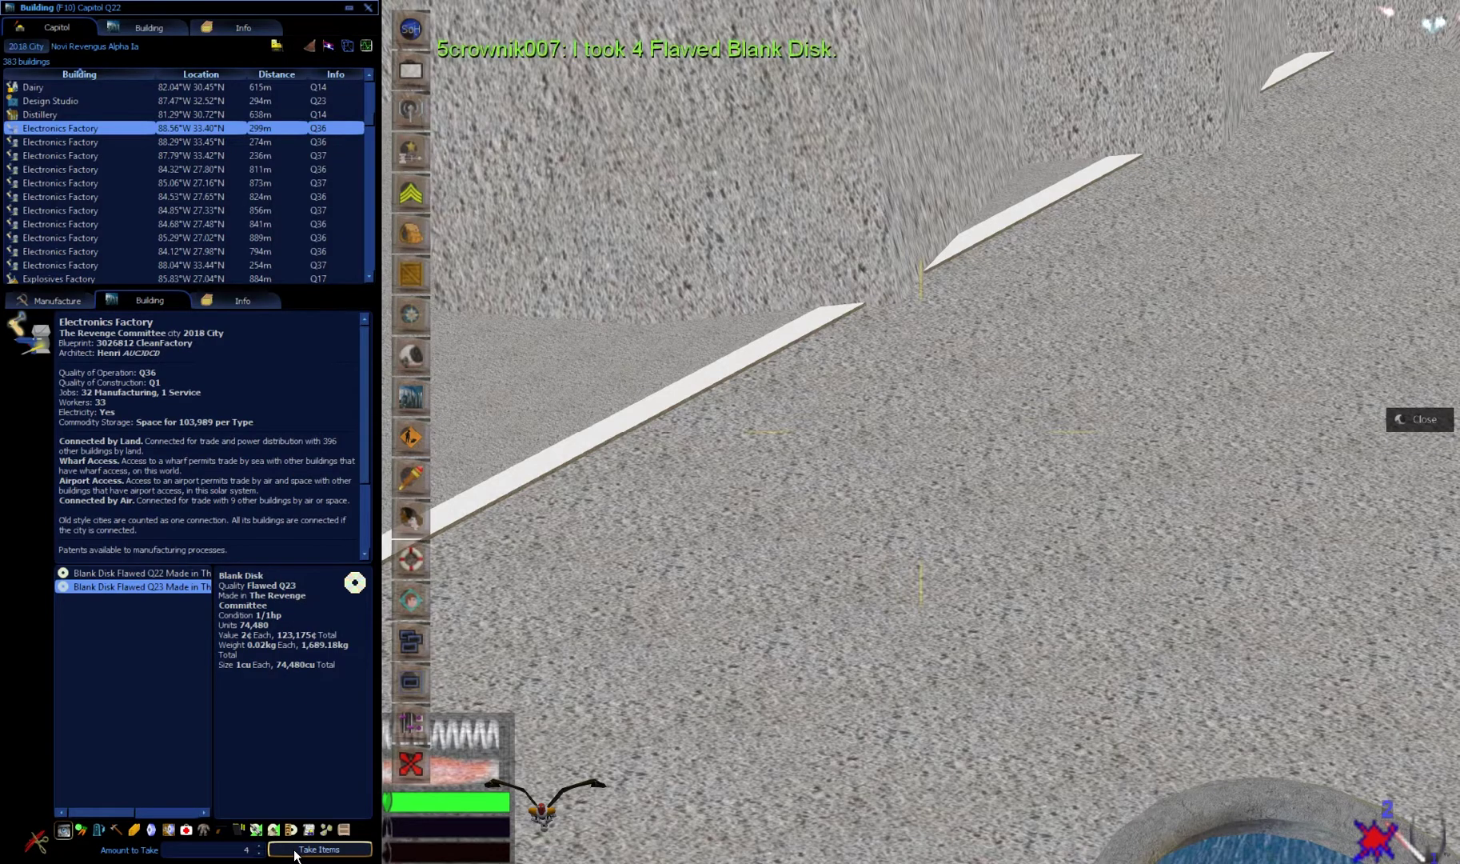
pyautogui.press('F10')
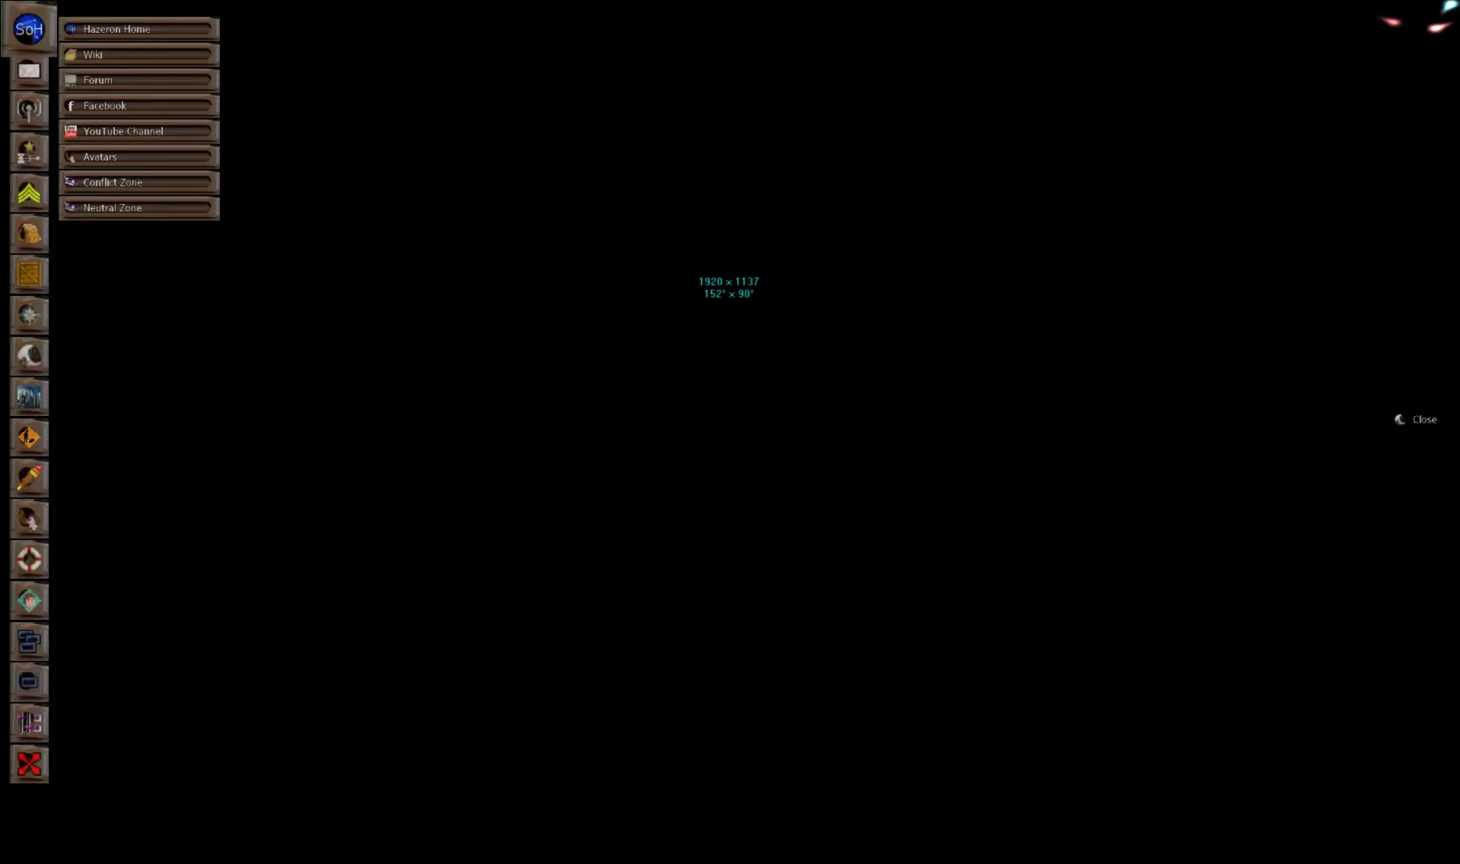
# Turn the view and fly past the industrial building over the row of arches
pyautogui.moveTo(736, 434); pyautogui.dragTo(384, 433)
pyautogui.press('w')
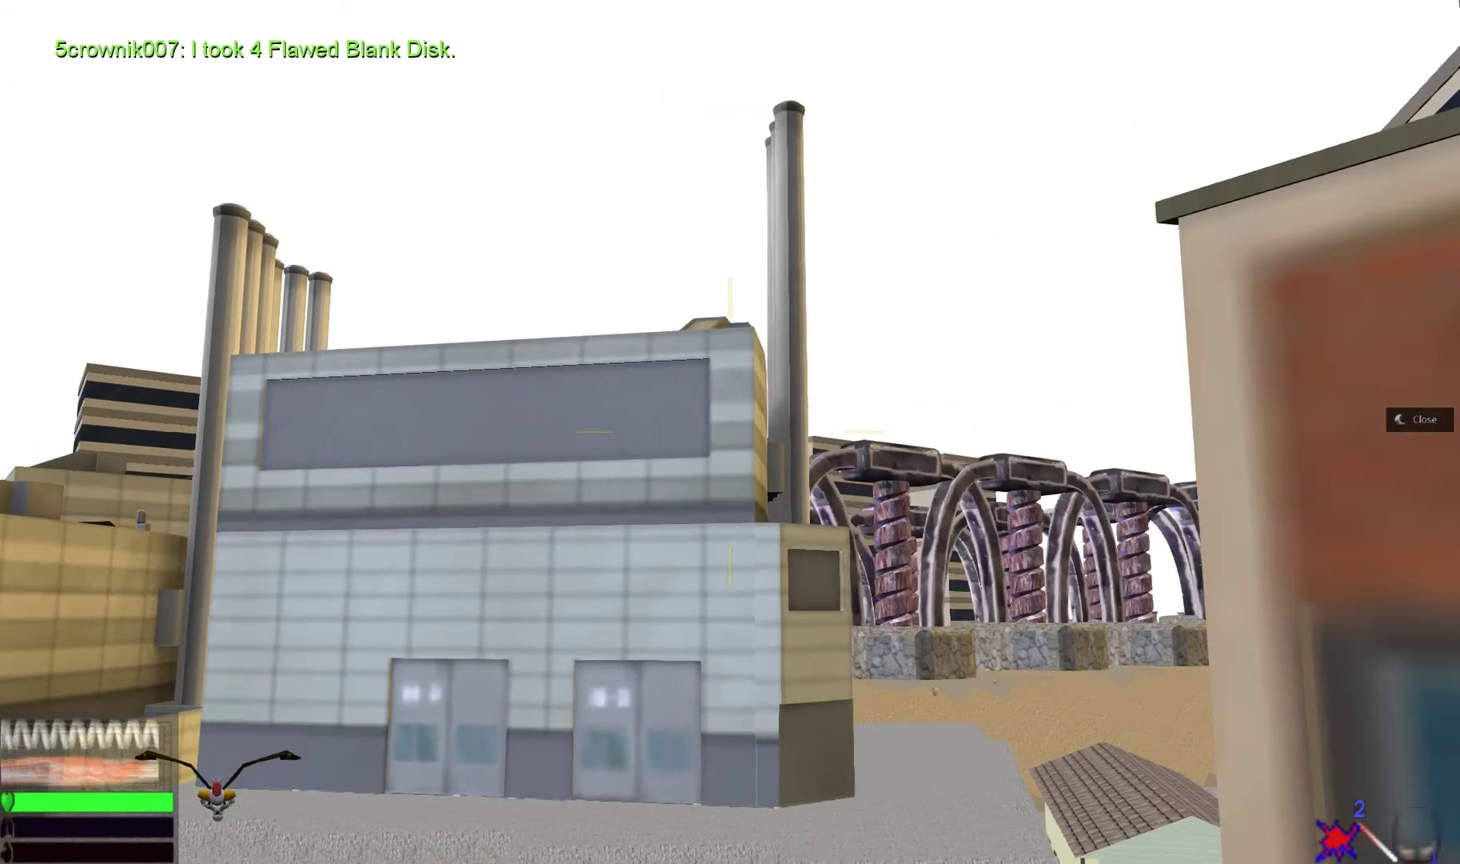
pyautogui.press('a')
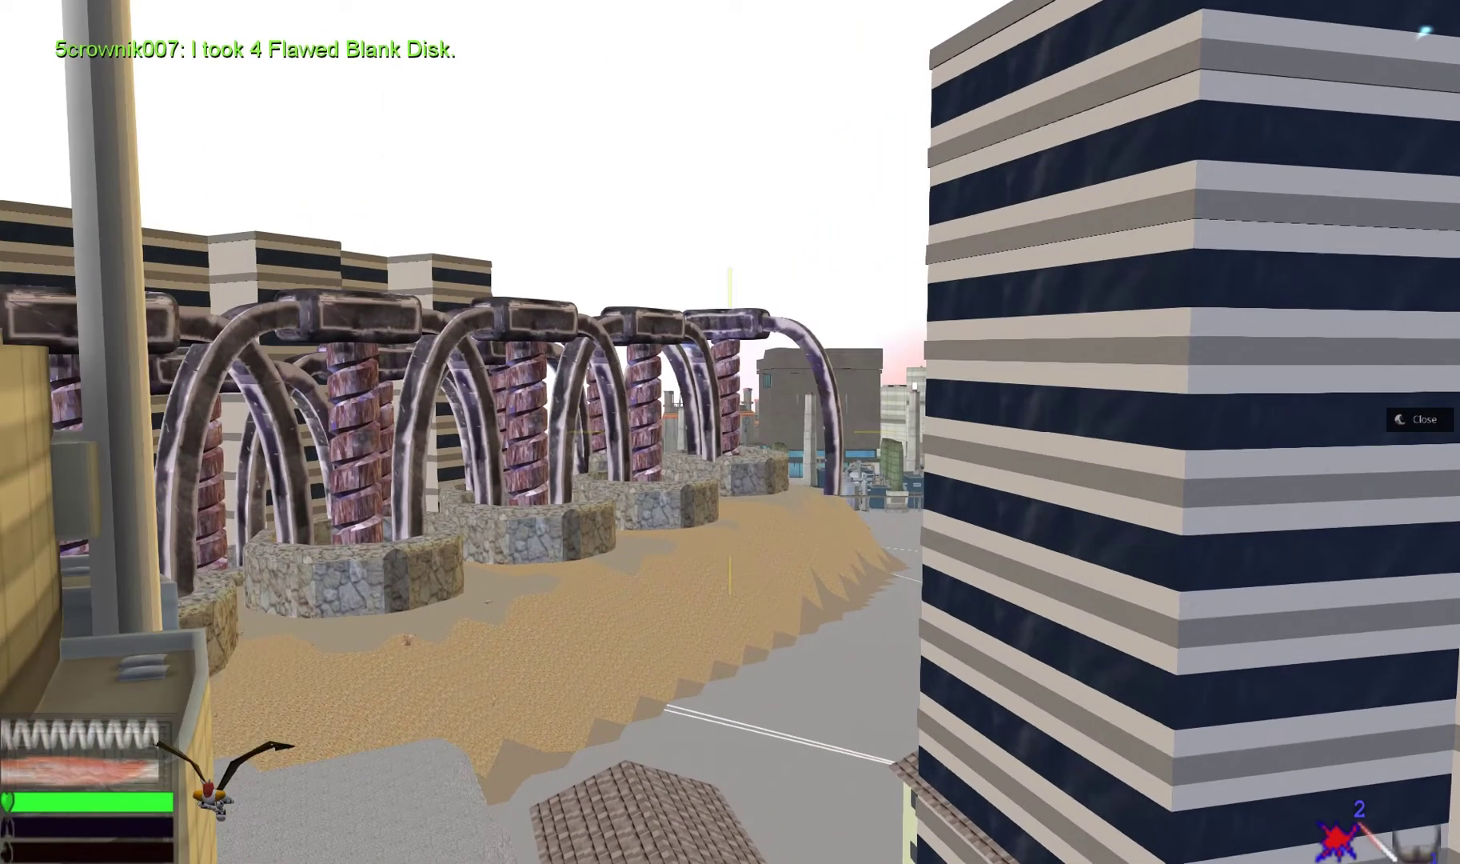
pyautogui.press('w')
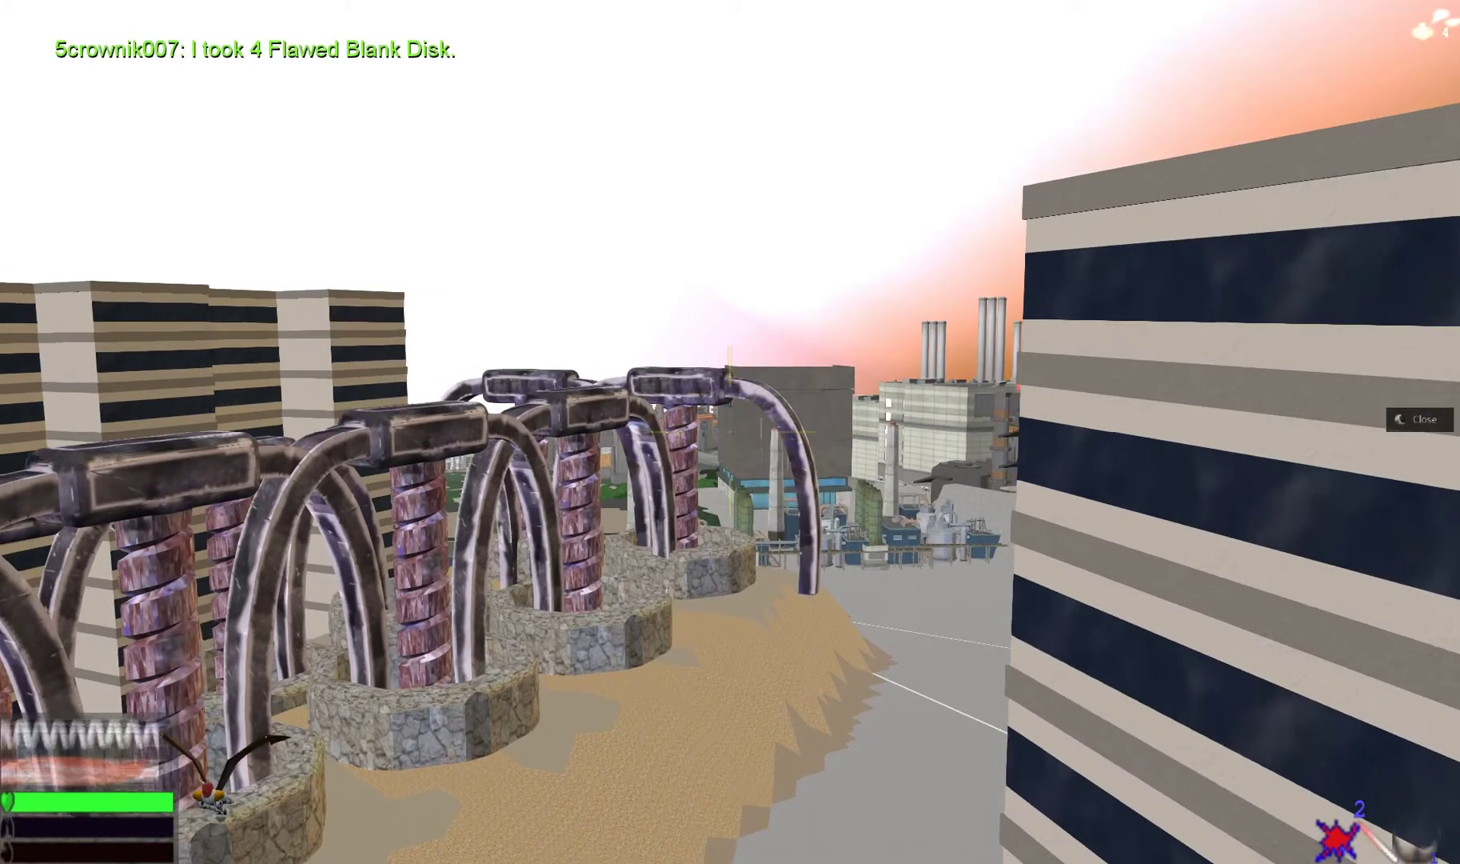
pyautogui.press('w')
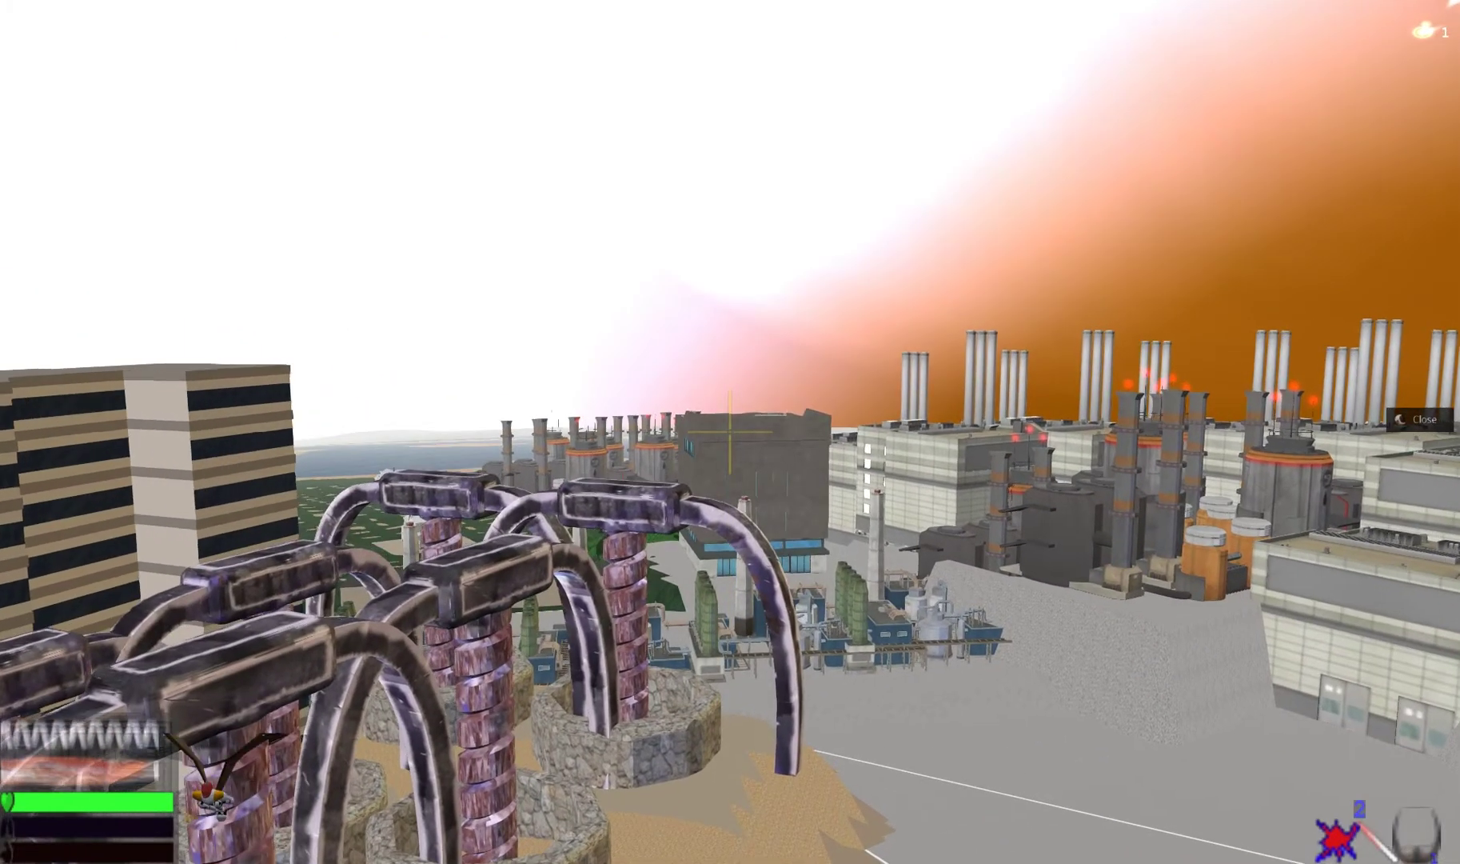
pyautogui.press('w')
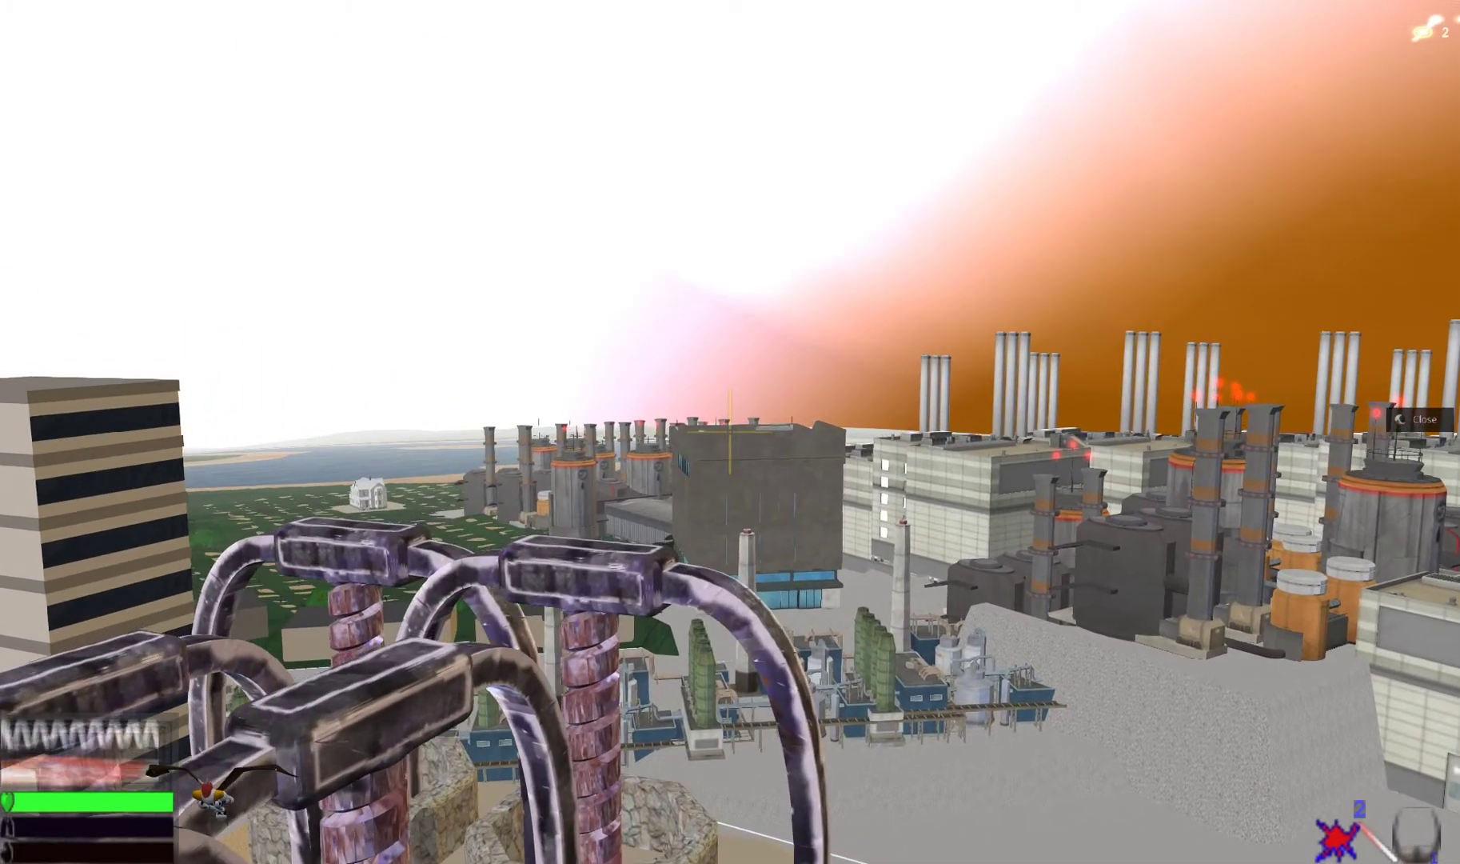
pyautogui.press('w')
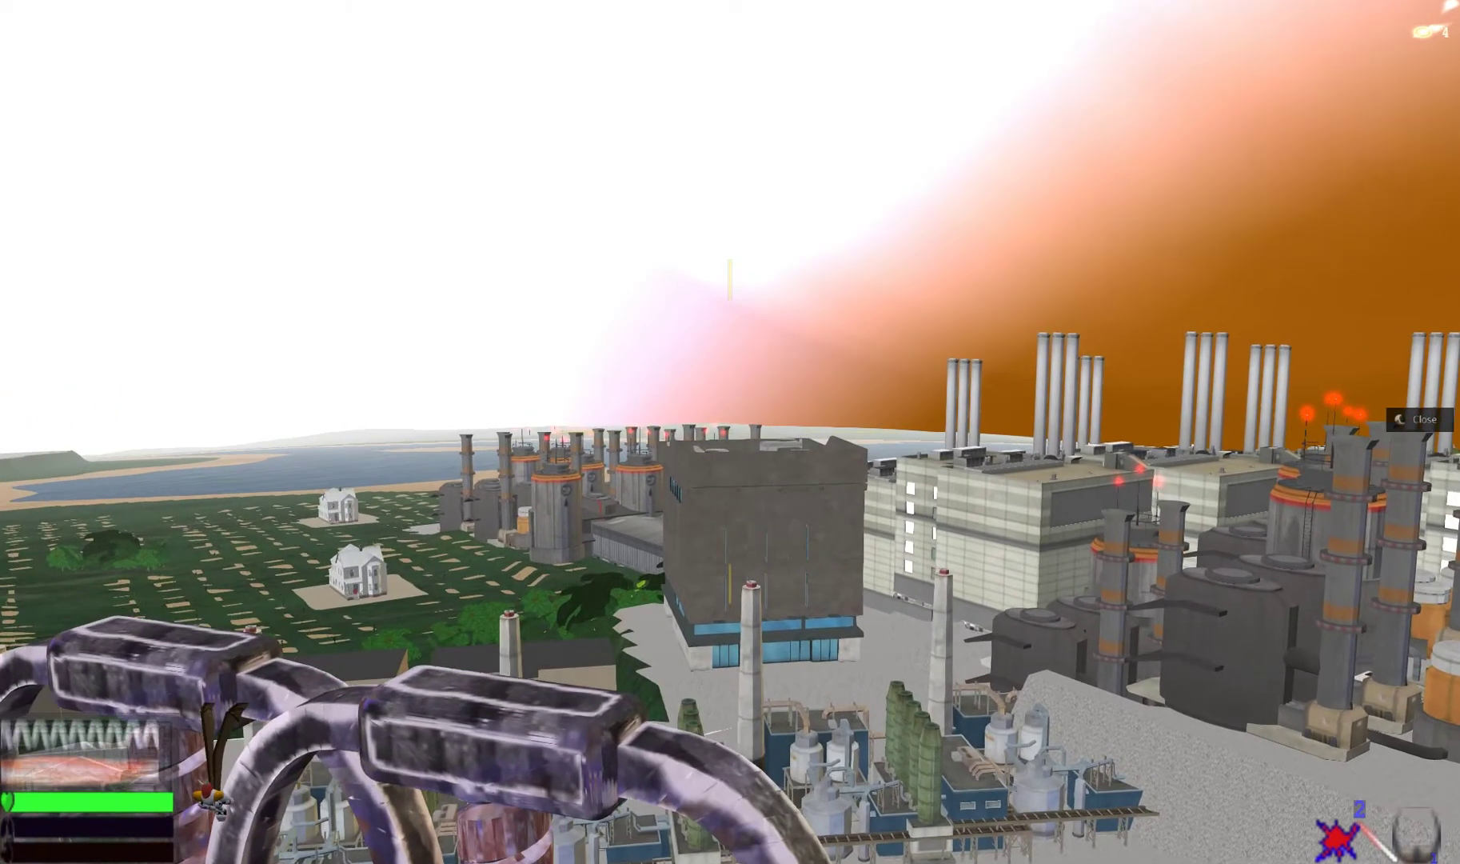
# Fly down to the grey Design Studio, land on its roof, and open its building window
pyautogui.press('w')
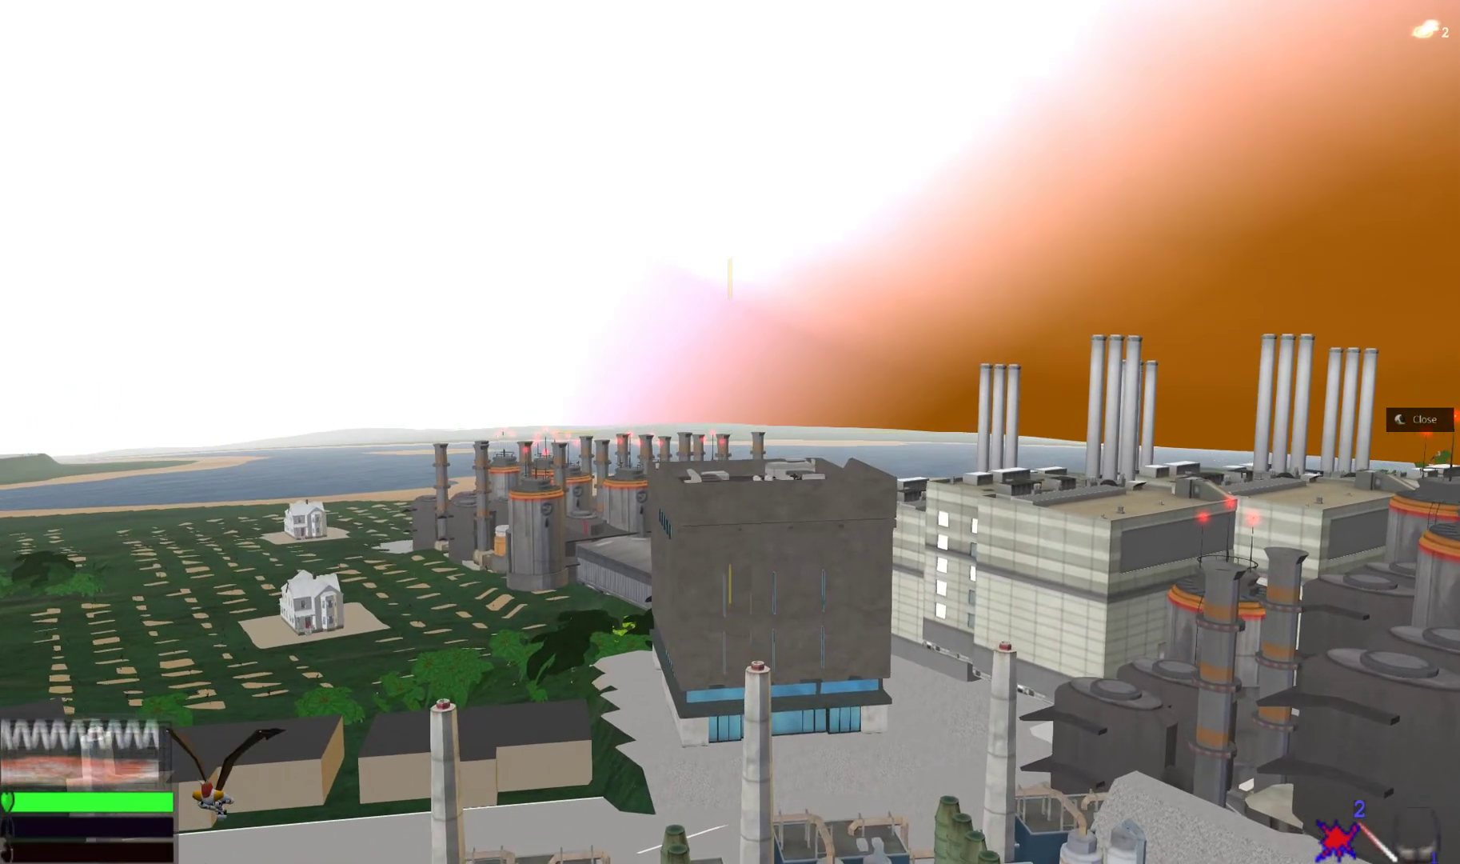
pyautogui.press('w')
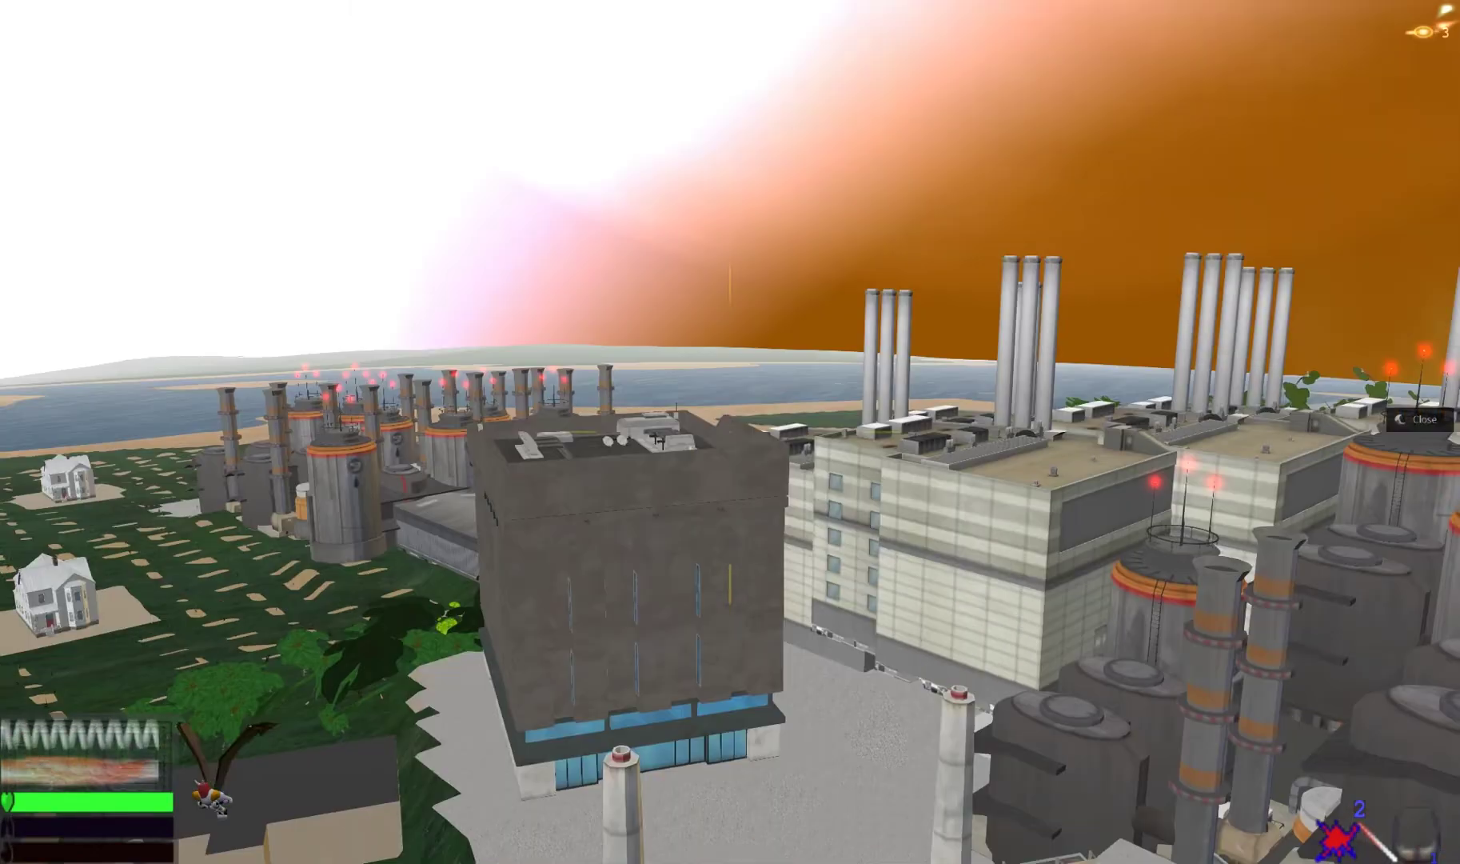
pyautogui.press('w')
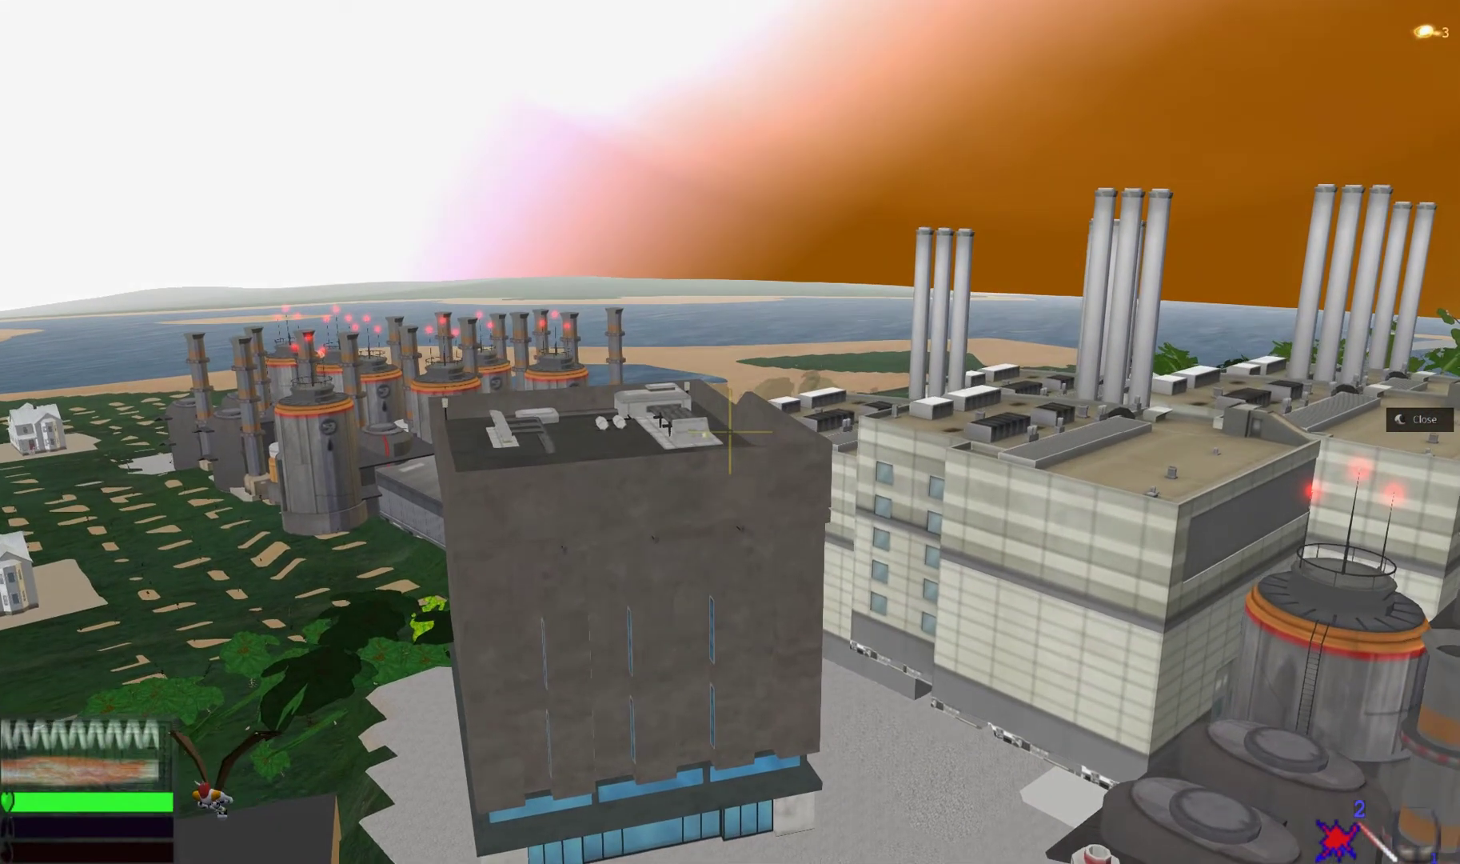
pyautogui.press('w')
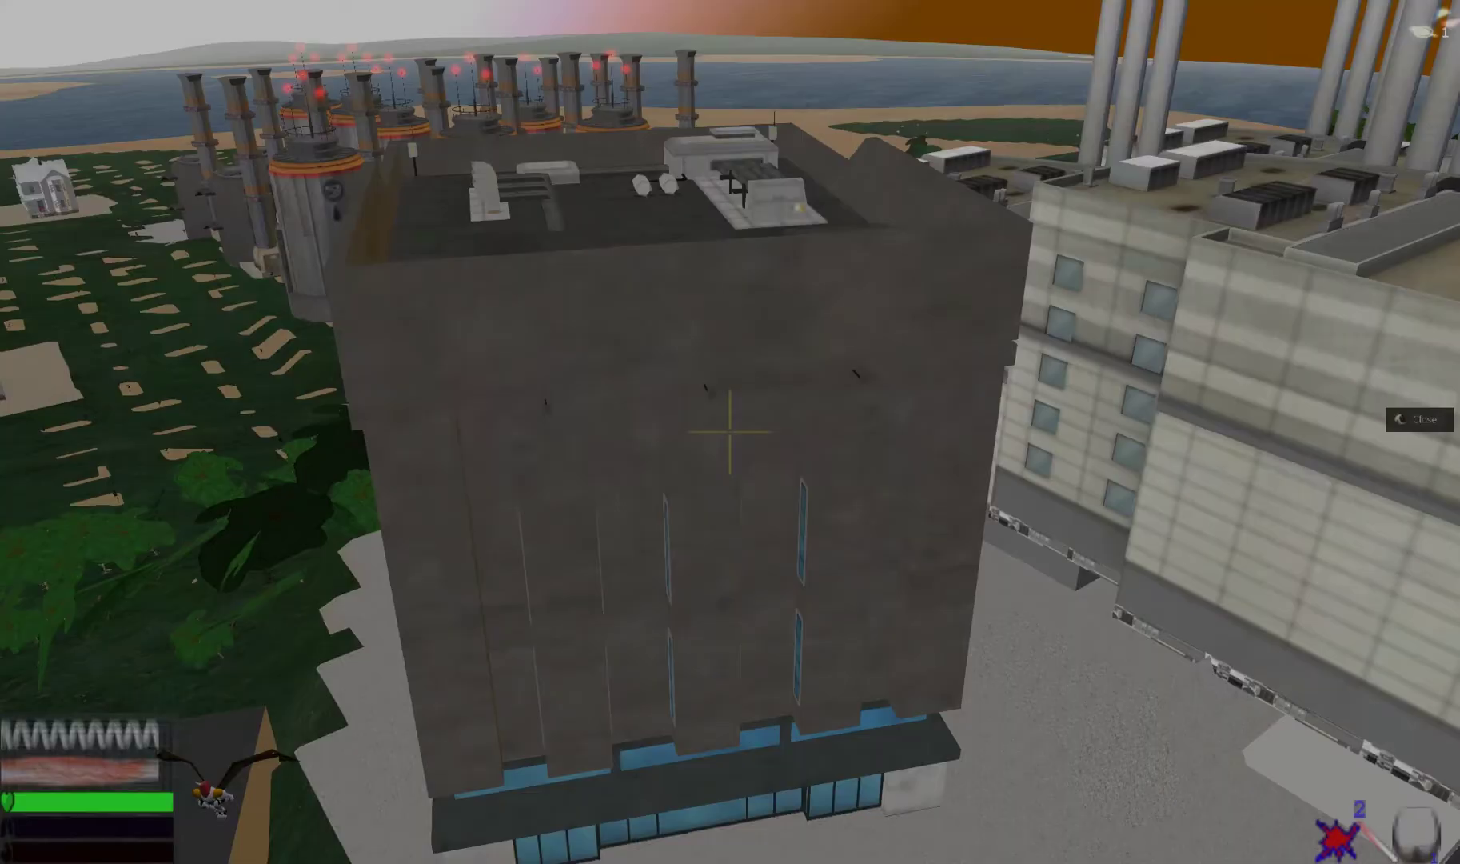
pyautogui.press('w')
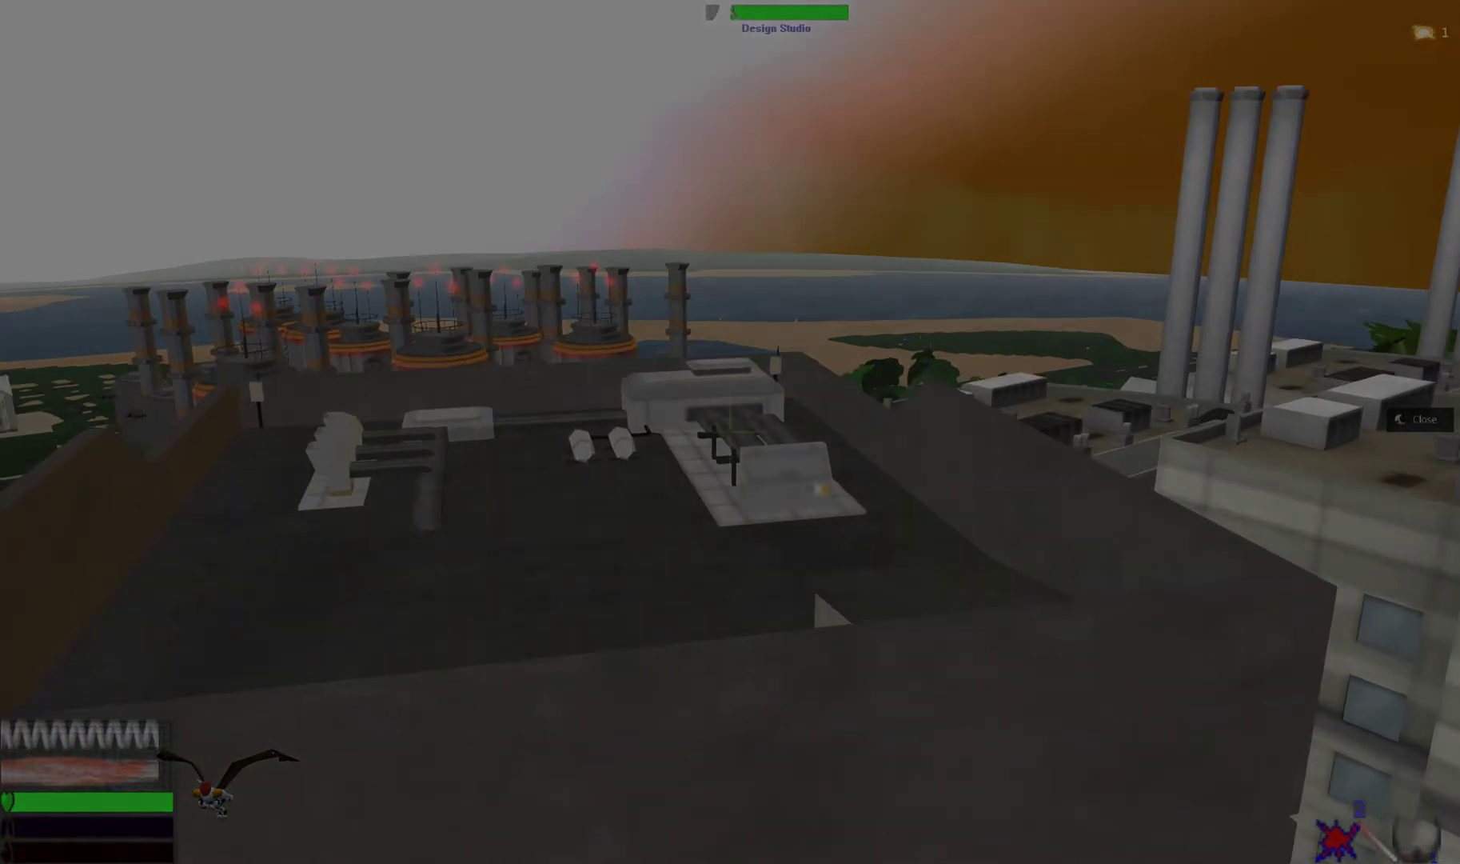
pyautogui.press('w')
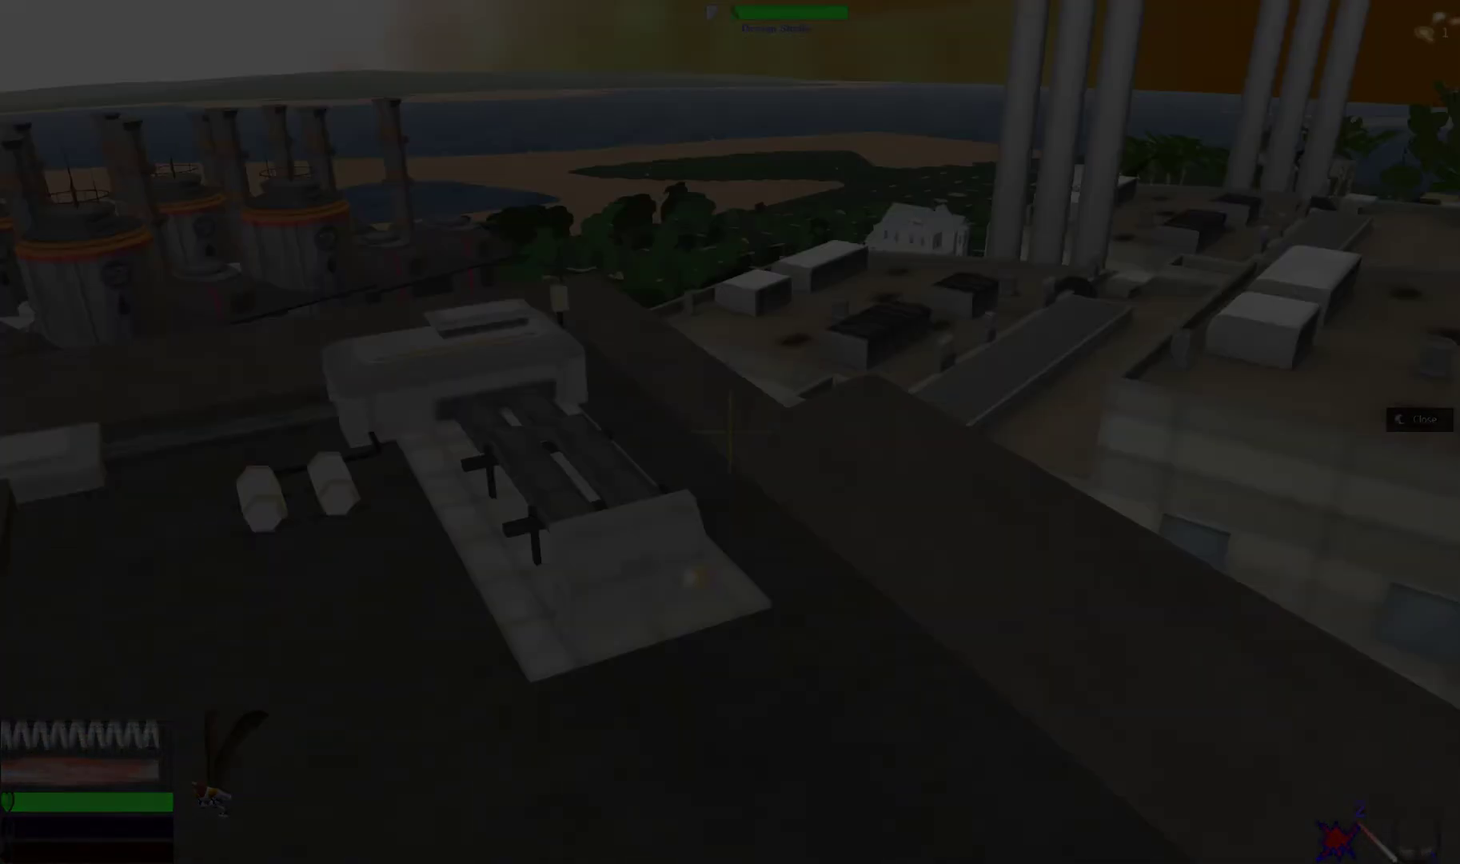